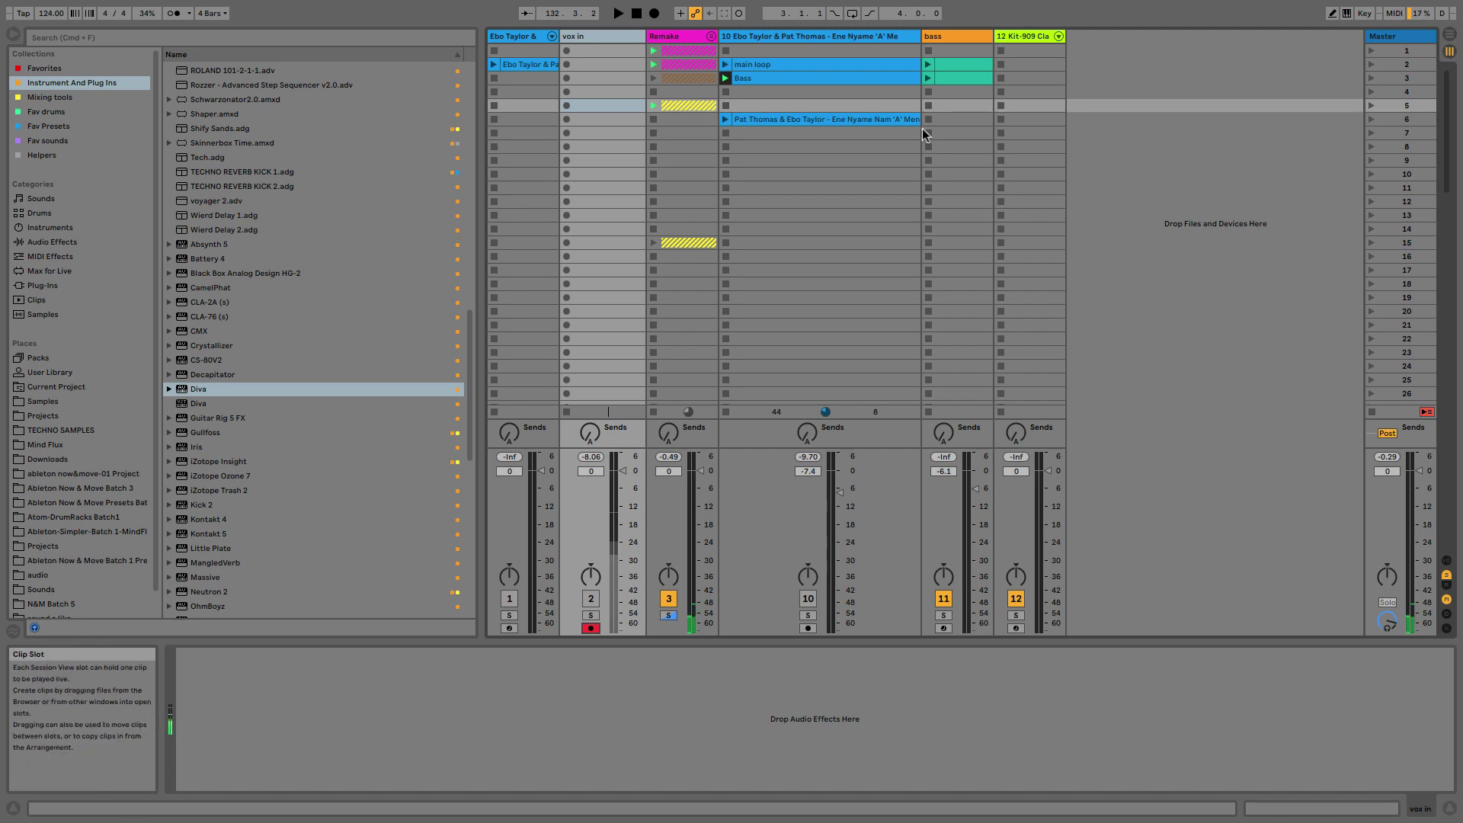
Step: Scroll the Session View to bring the sample track's main loop and Bass clips into view
scroll(846, 92, down, 1)
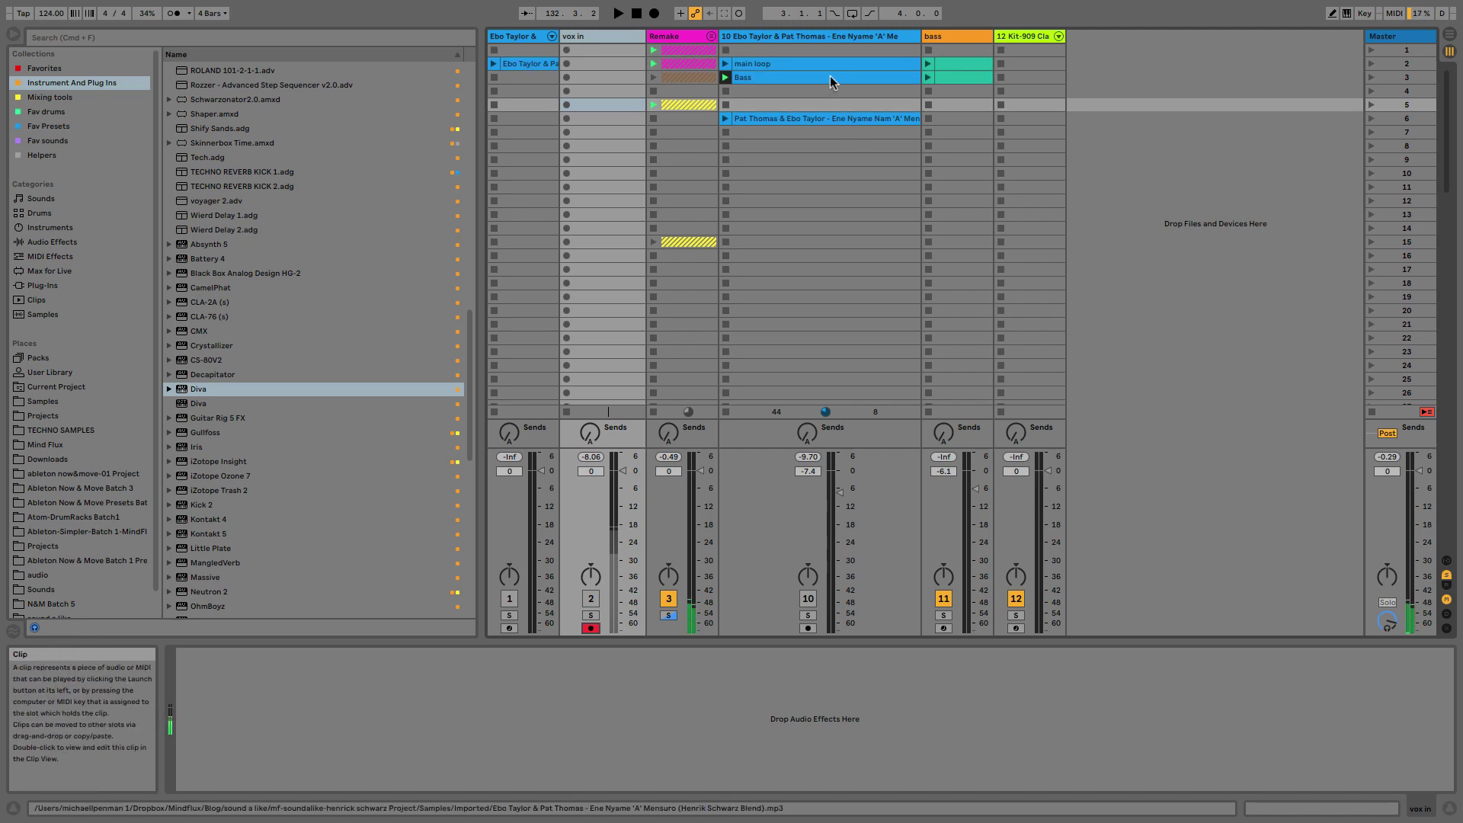
Step: Open the Bass clip in Clip View and zoom the waveform in around the loop start
double_click(830, 75)
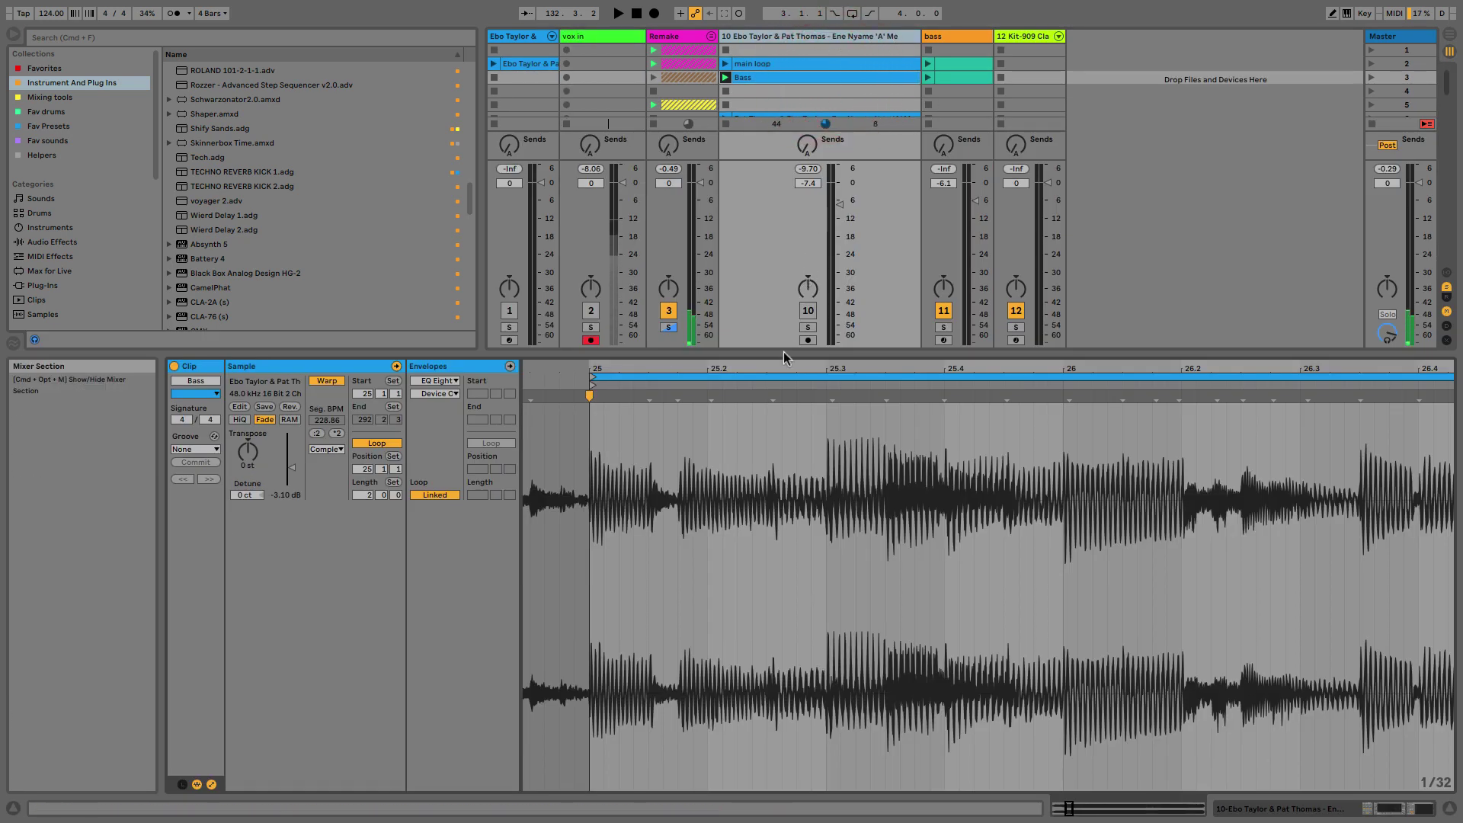
drag(776, 427, 711, 369)
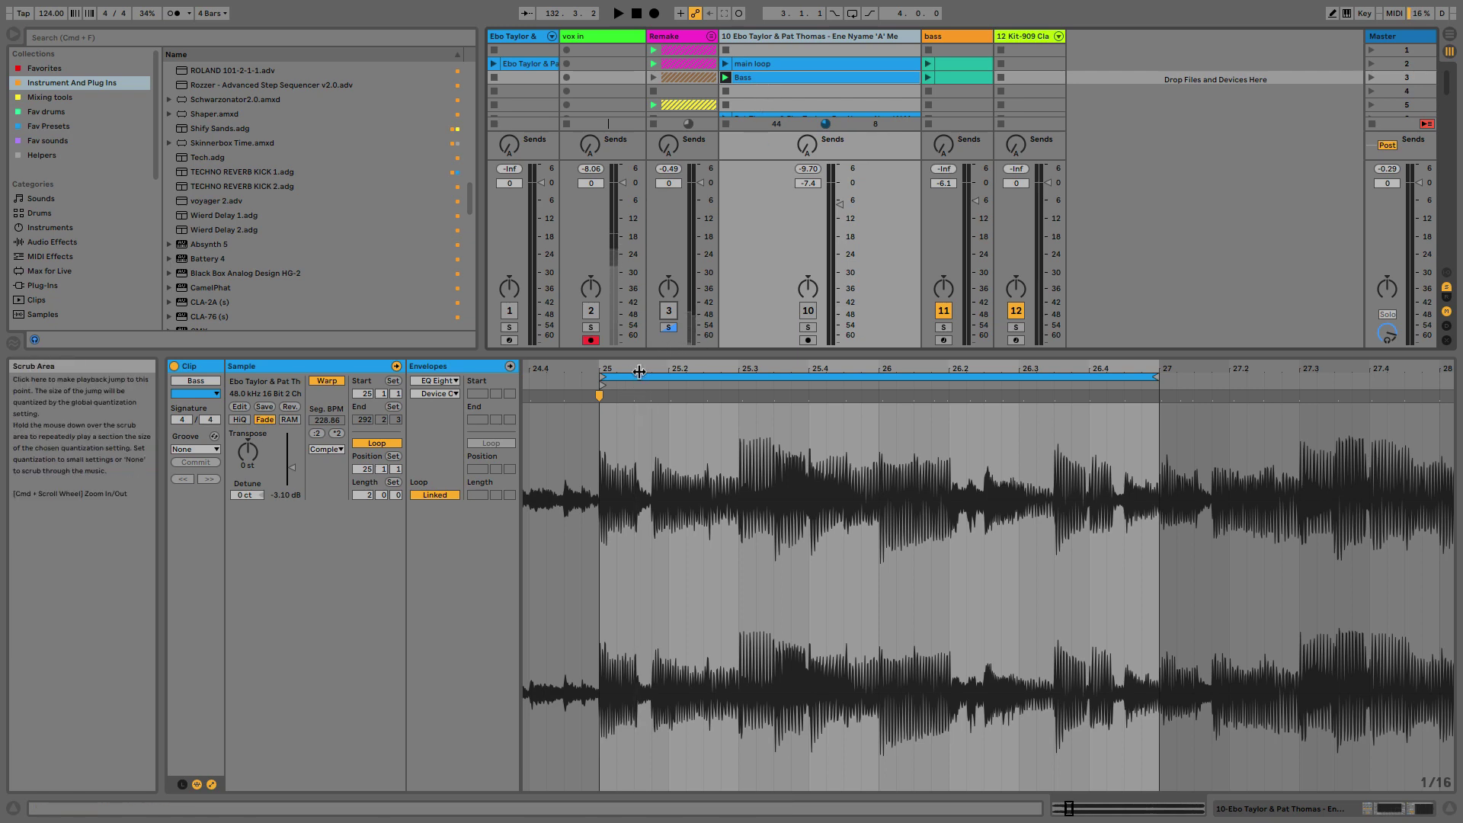
drag(641, 374, 663, 480)
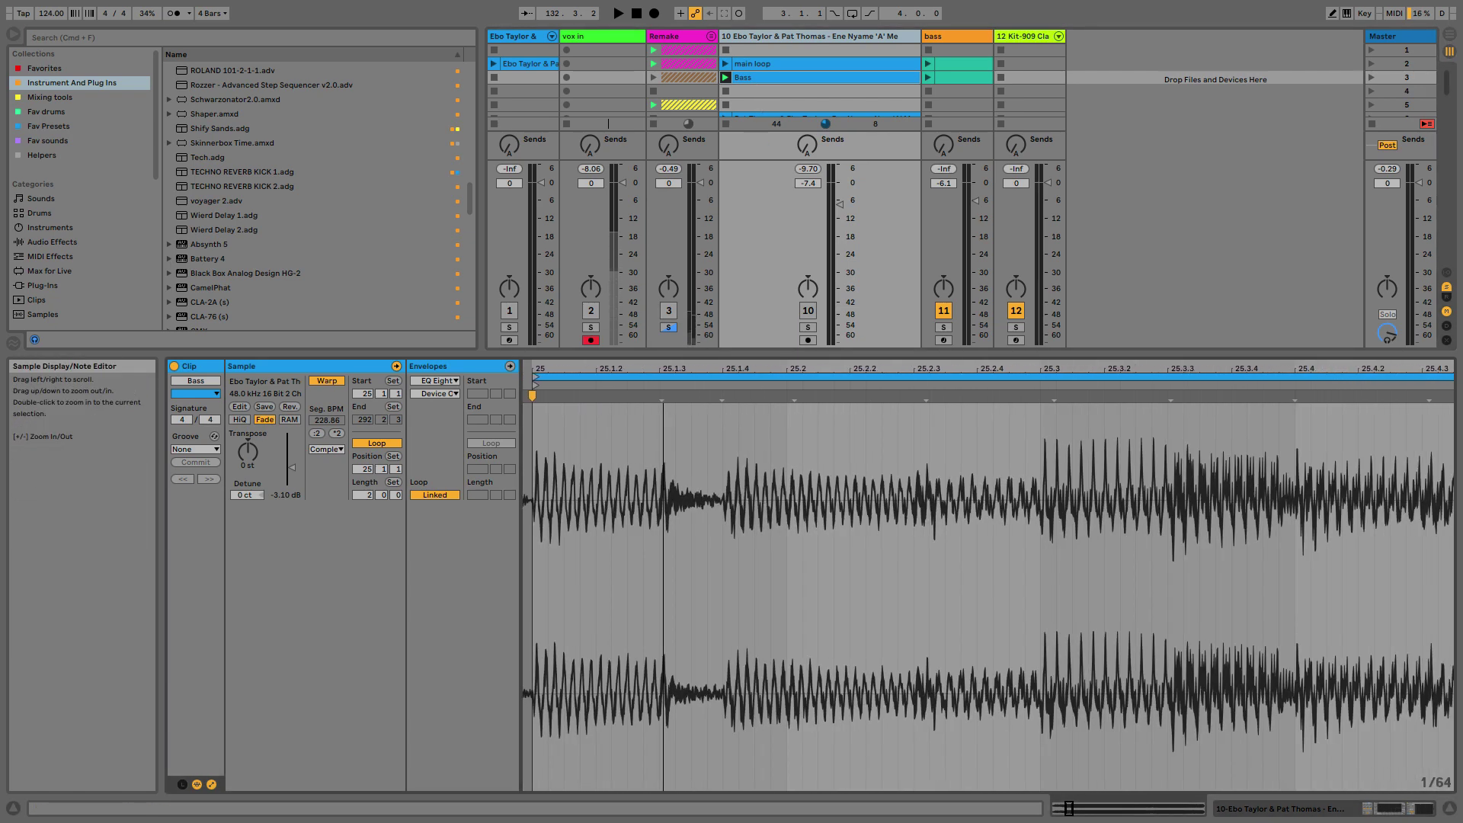
Step: Solo the sample track, play the clip, and select the transient near the loop start
click(770, 379)
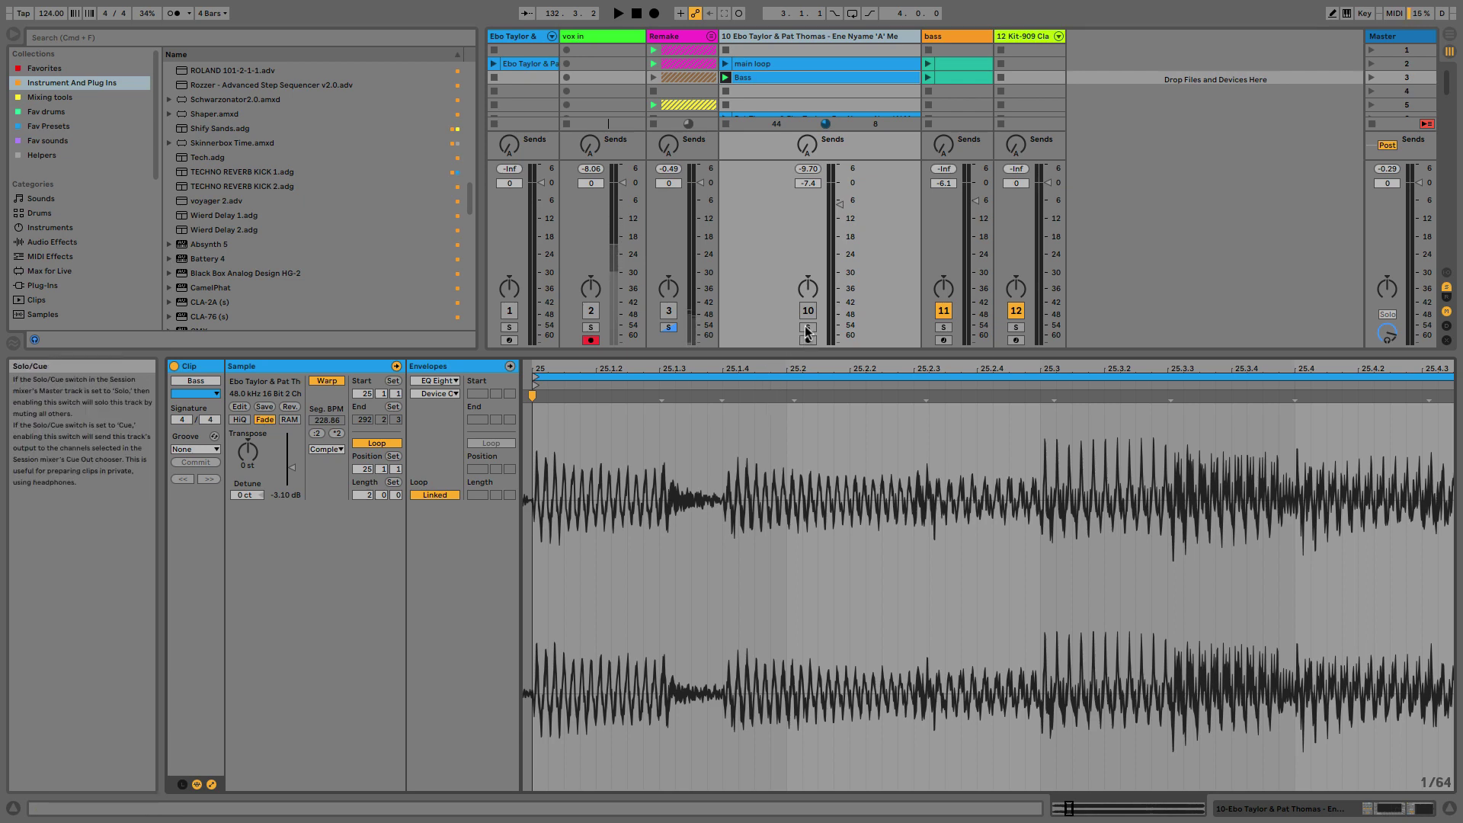
click(808, 327)
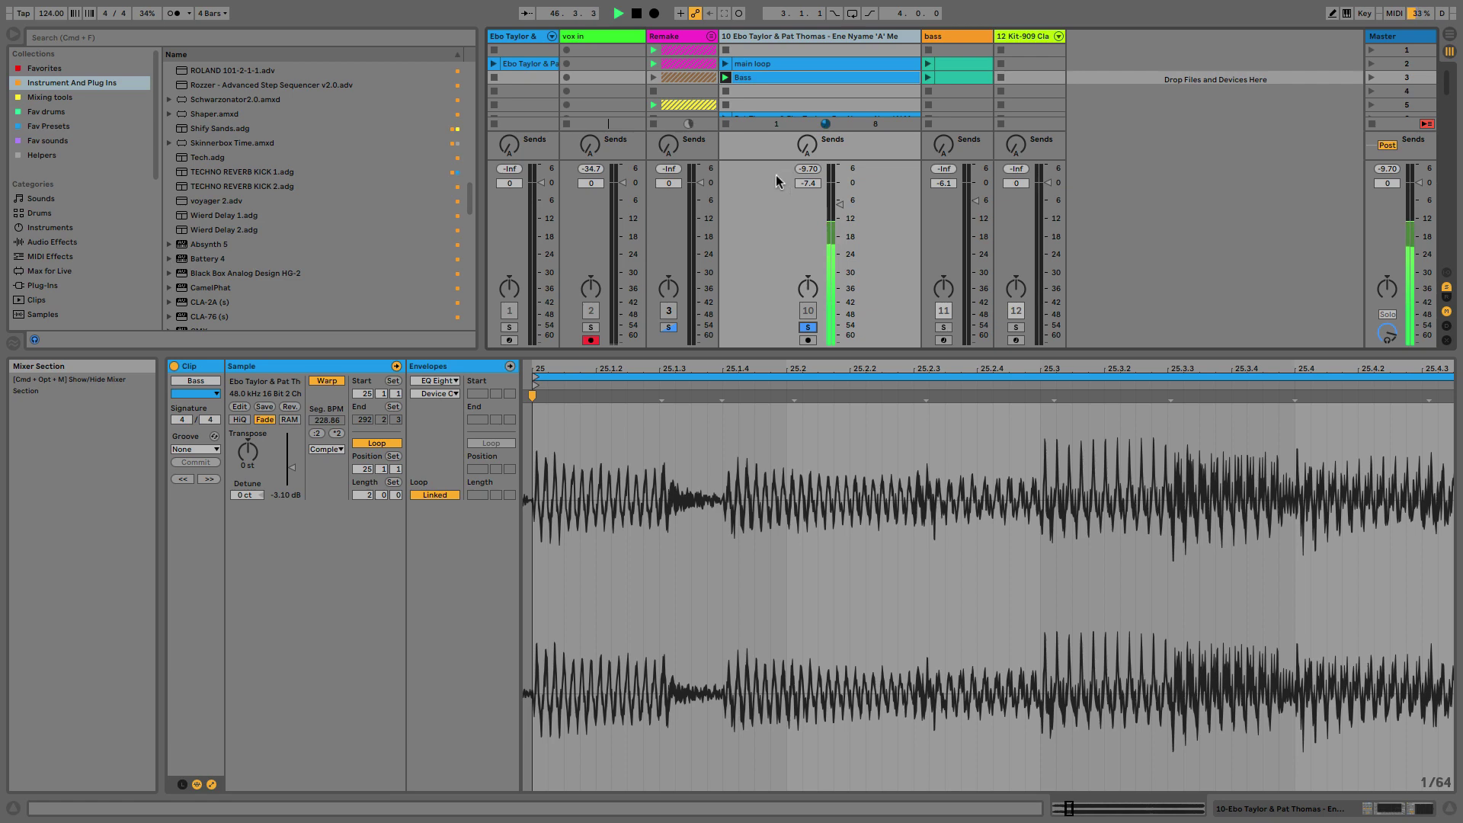
scroll(702, 431, down, 3)
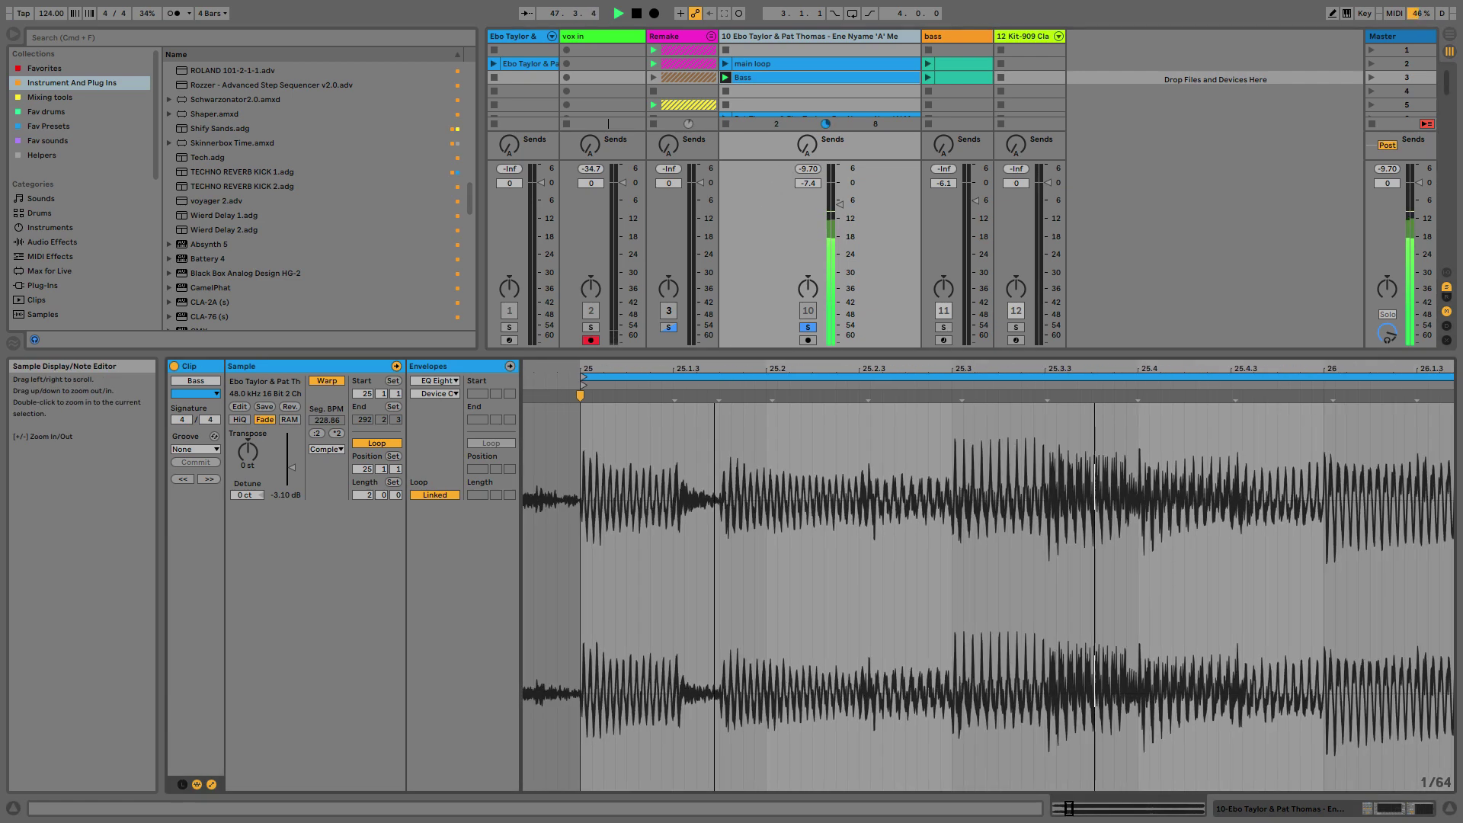
click(674, 400)
Step: Delete the transient at the loop start and the one at 25.2, then scroll along the clip
right_click(673, 397)
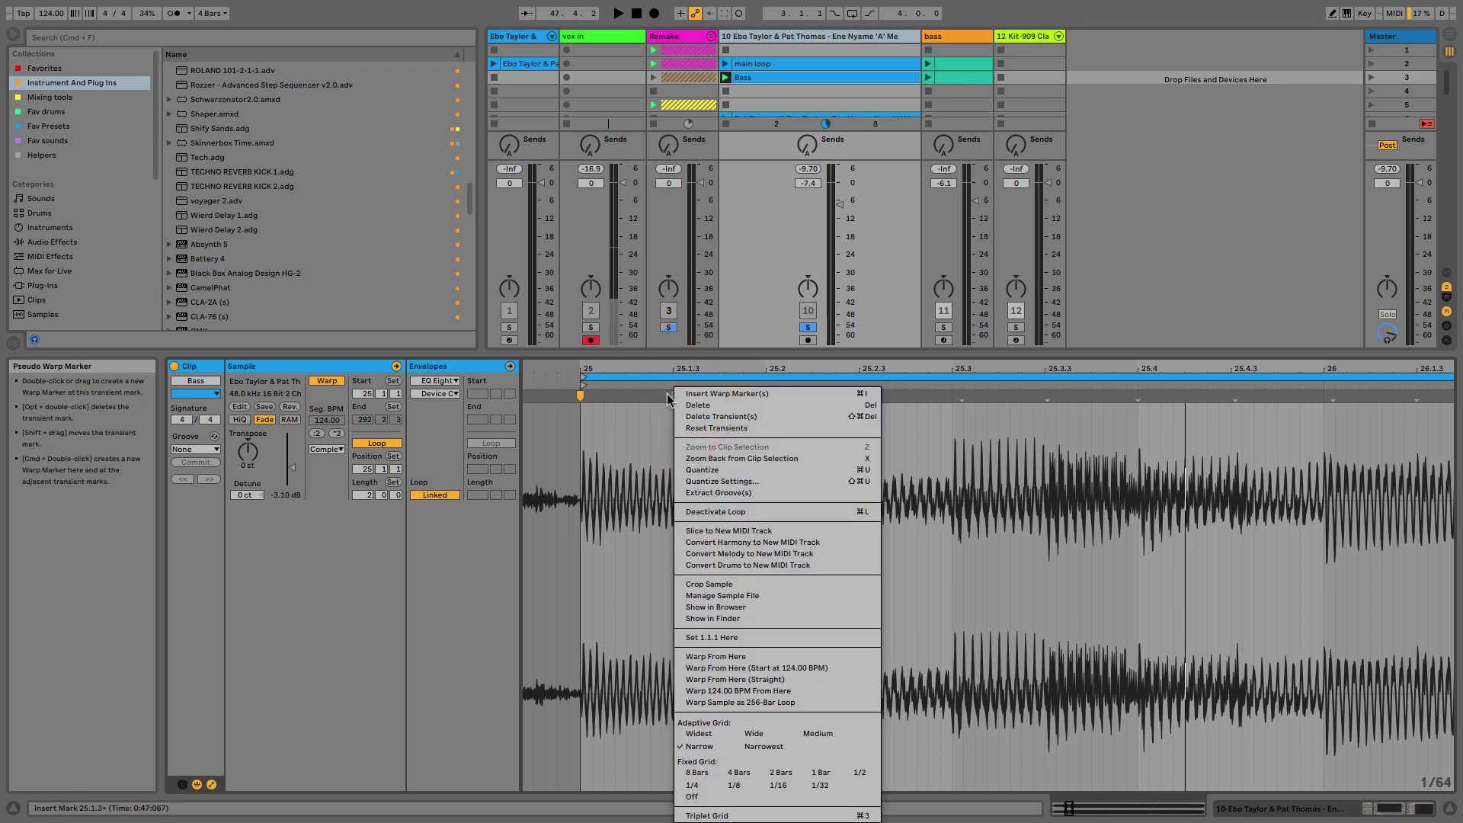
click(765, 418)
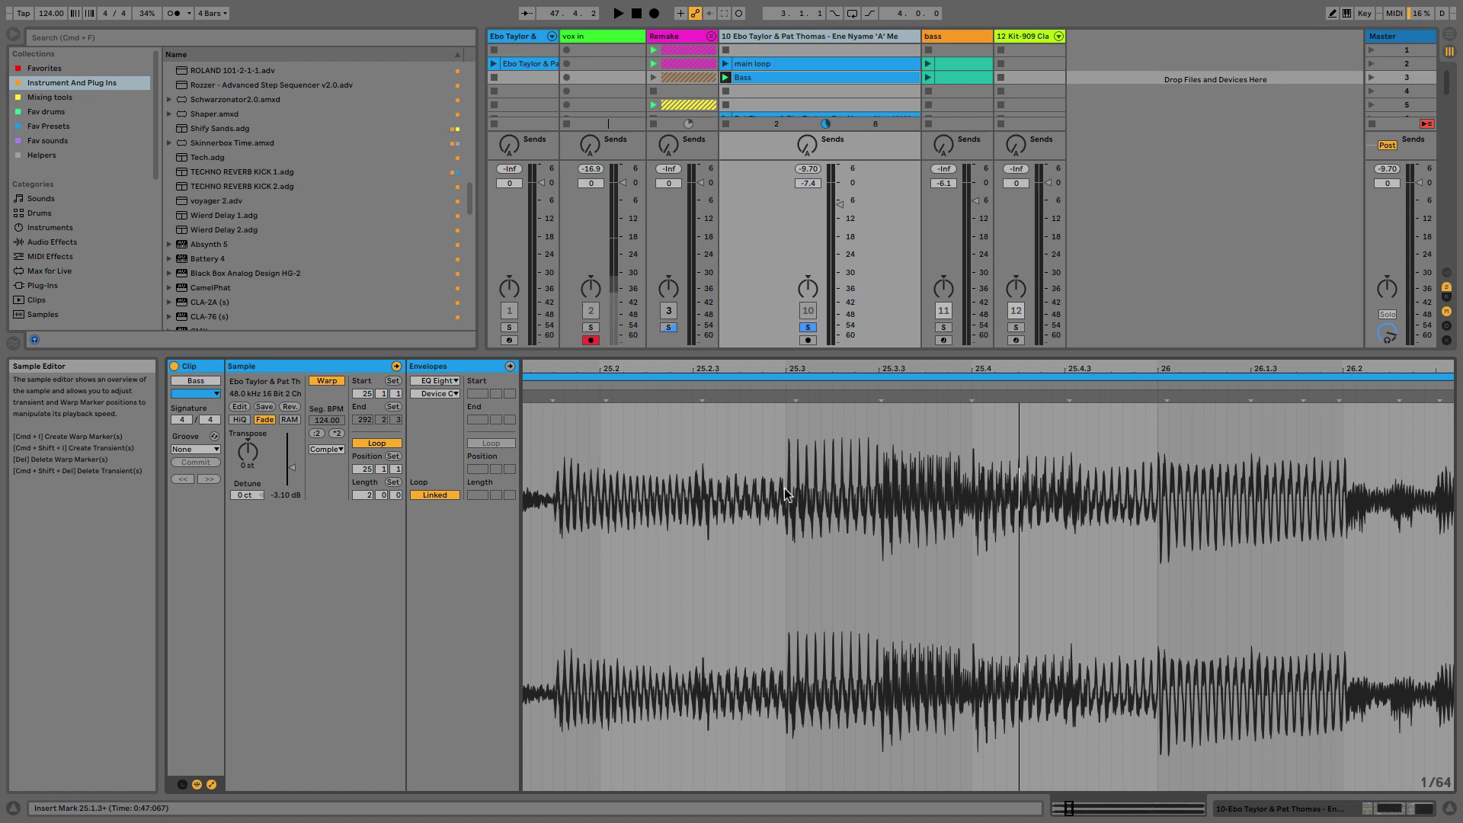
right_click(607, 398)
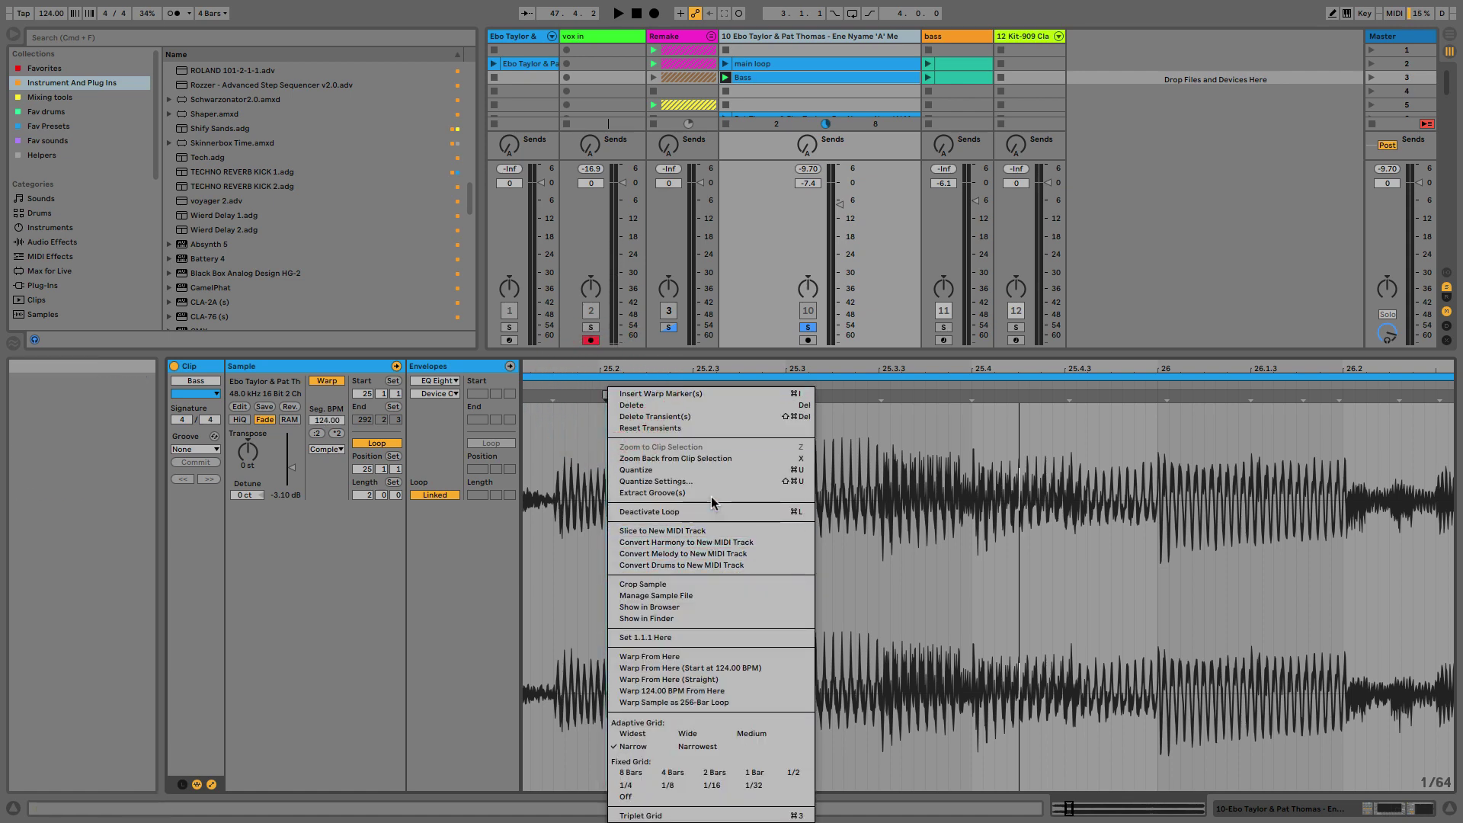
click(701, 418)
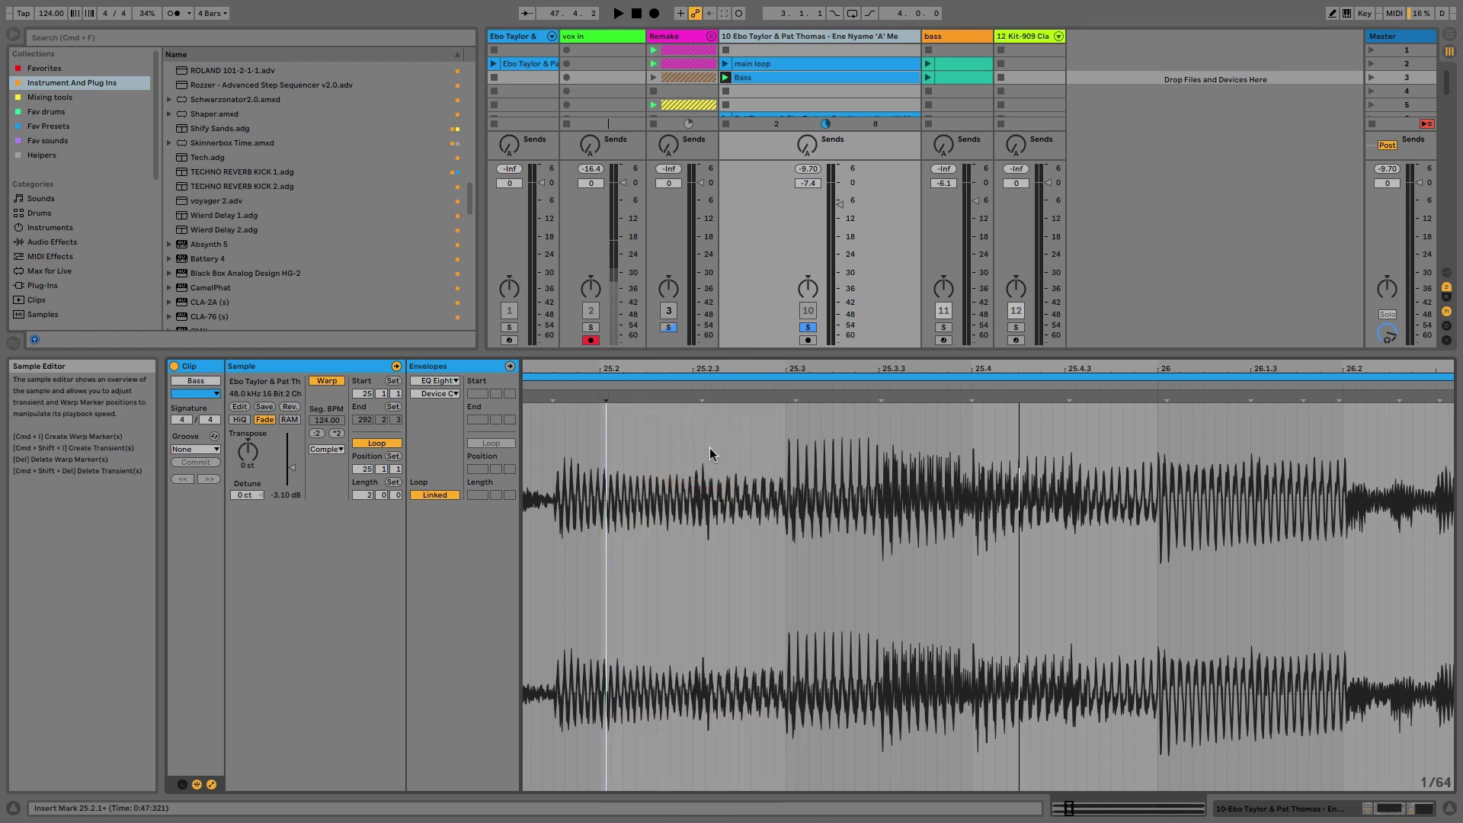
scroll(710, 454, right, 2)
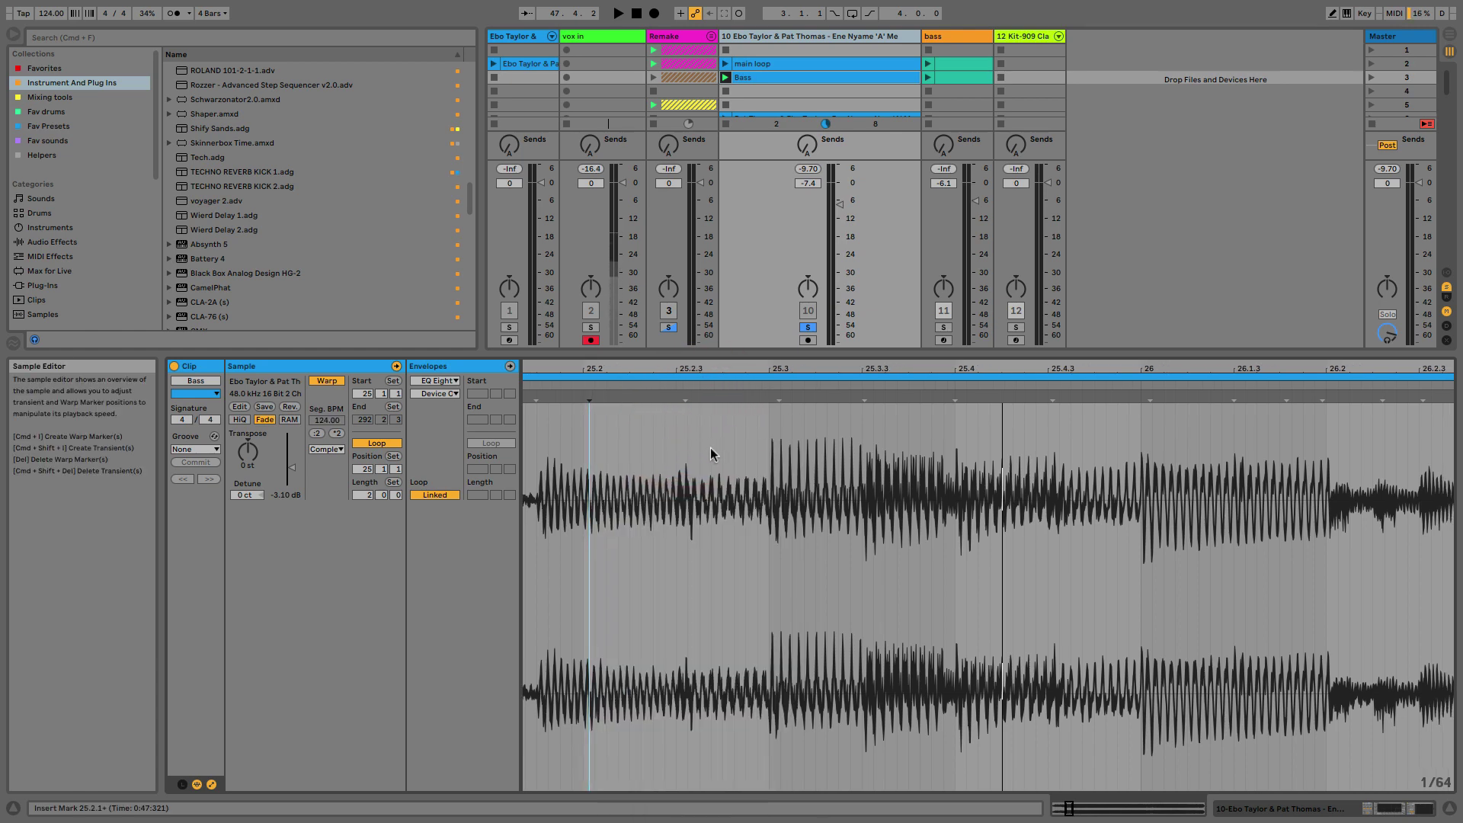
scroll(710, 454, right, 15)
scroll(710, 455, right, 8)
scroll(710, 454, right, 20)
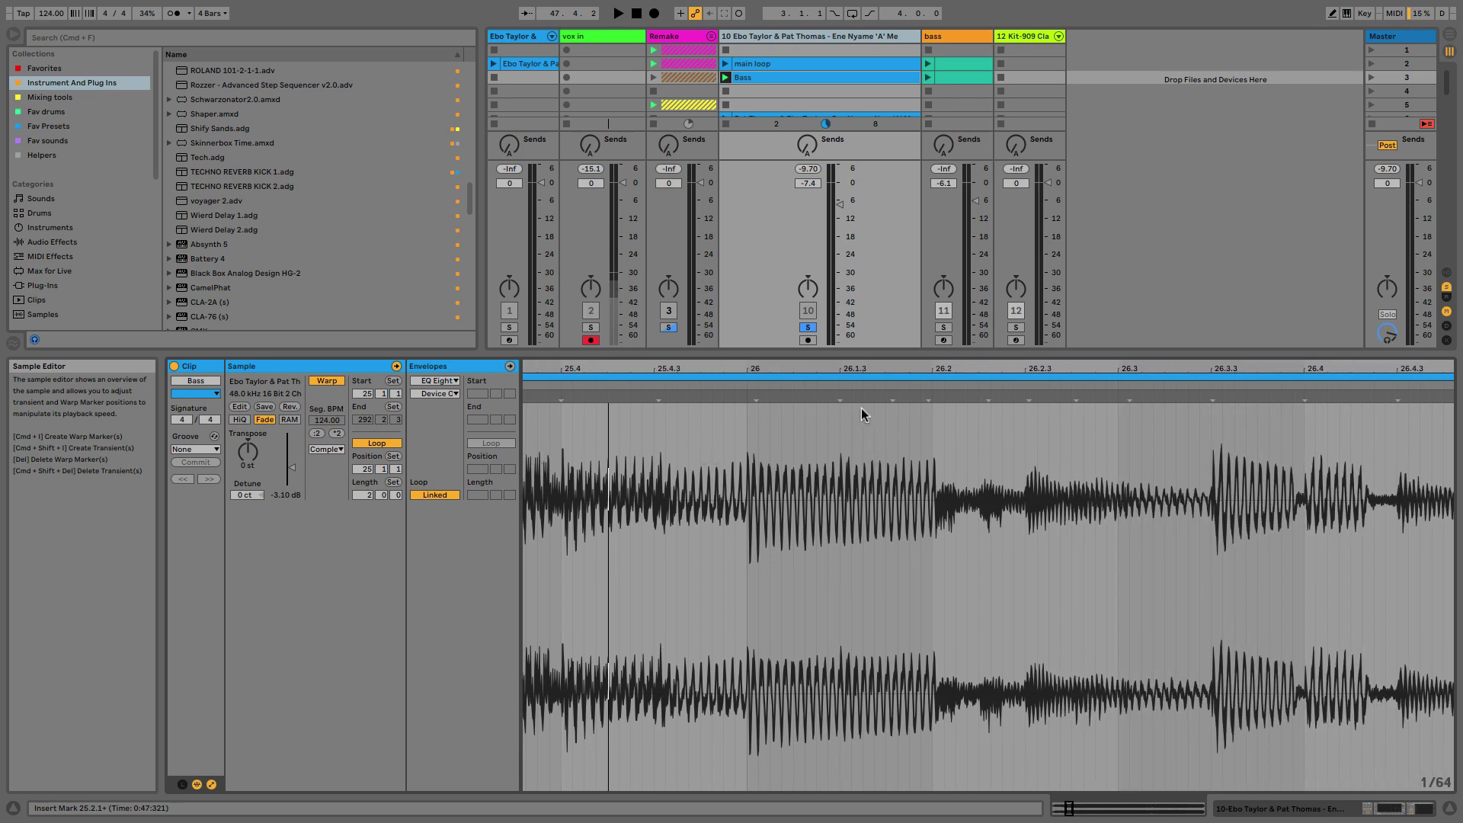
scroll(862, 415, down, 10)
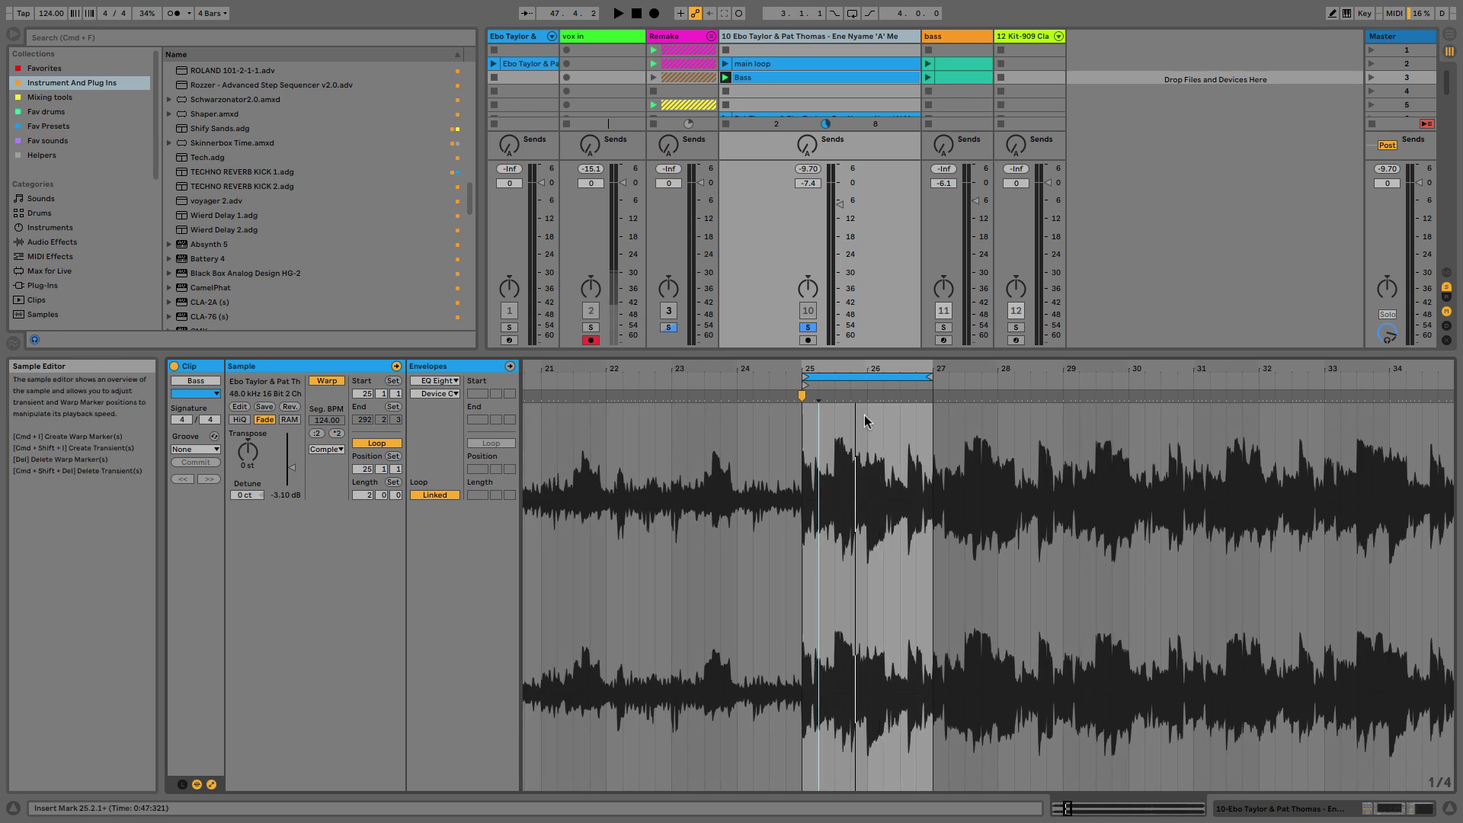
Step: Slice the Bass clip by transient to a new MIDI track and set Loop Length to 0 %
right_click(839, 416)
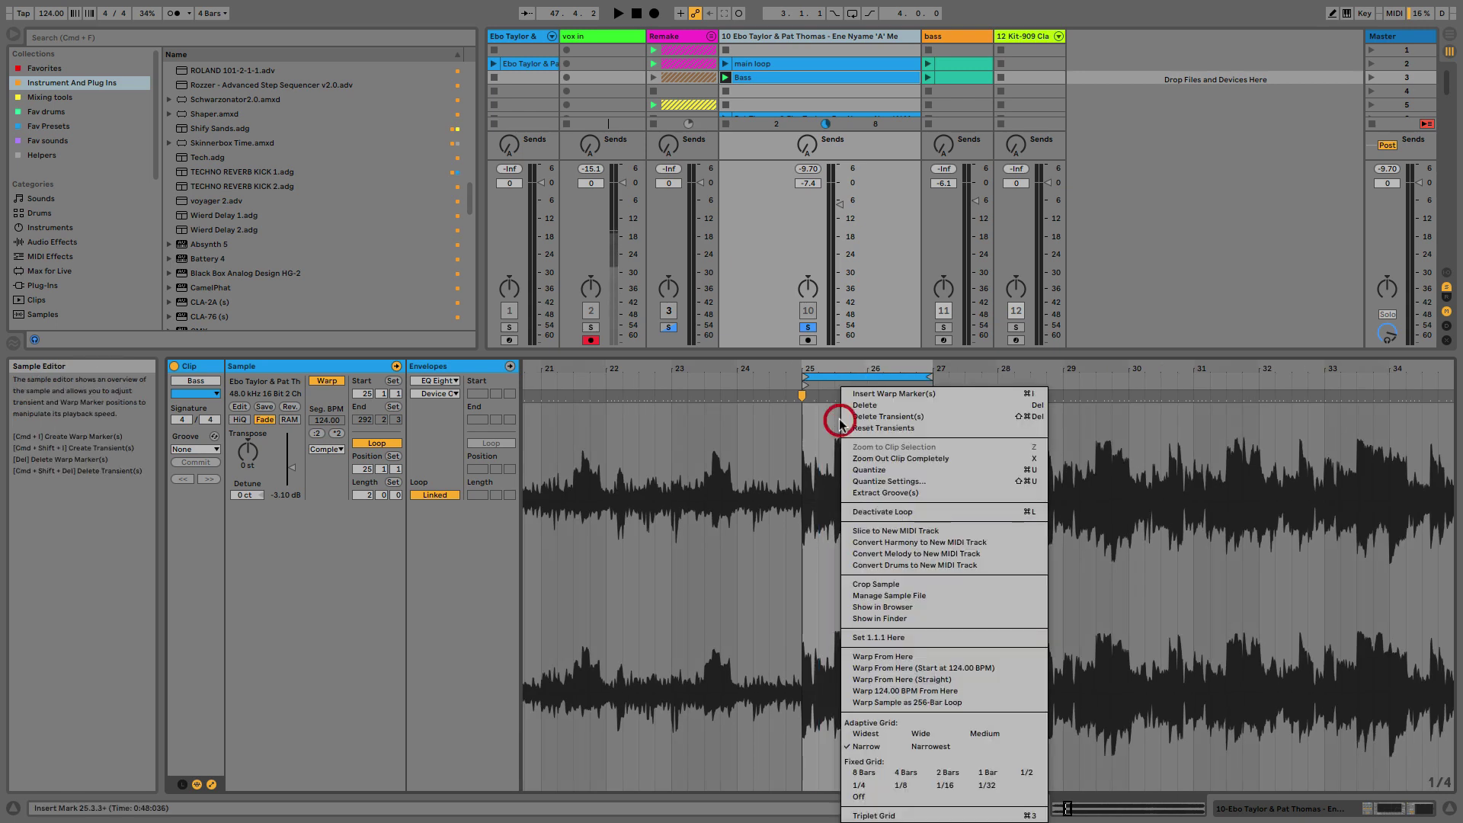
click(894, 531)
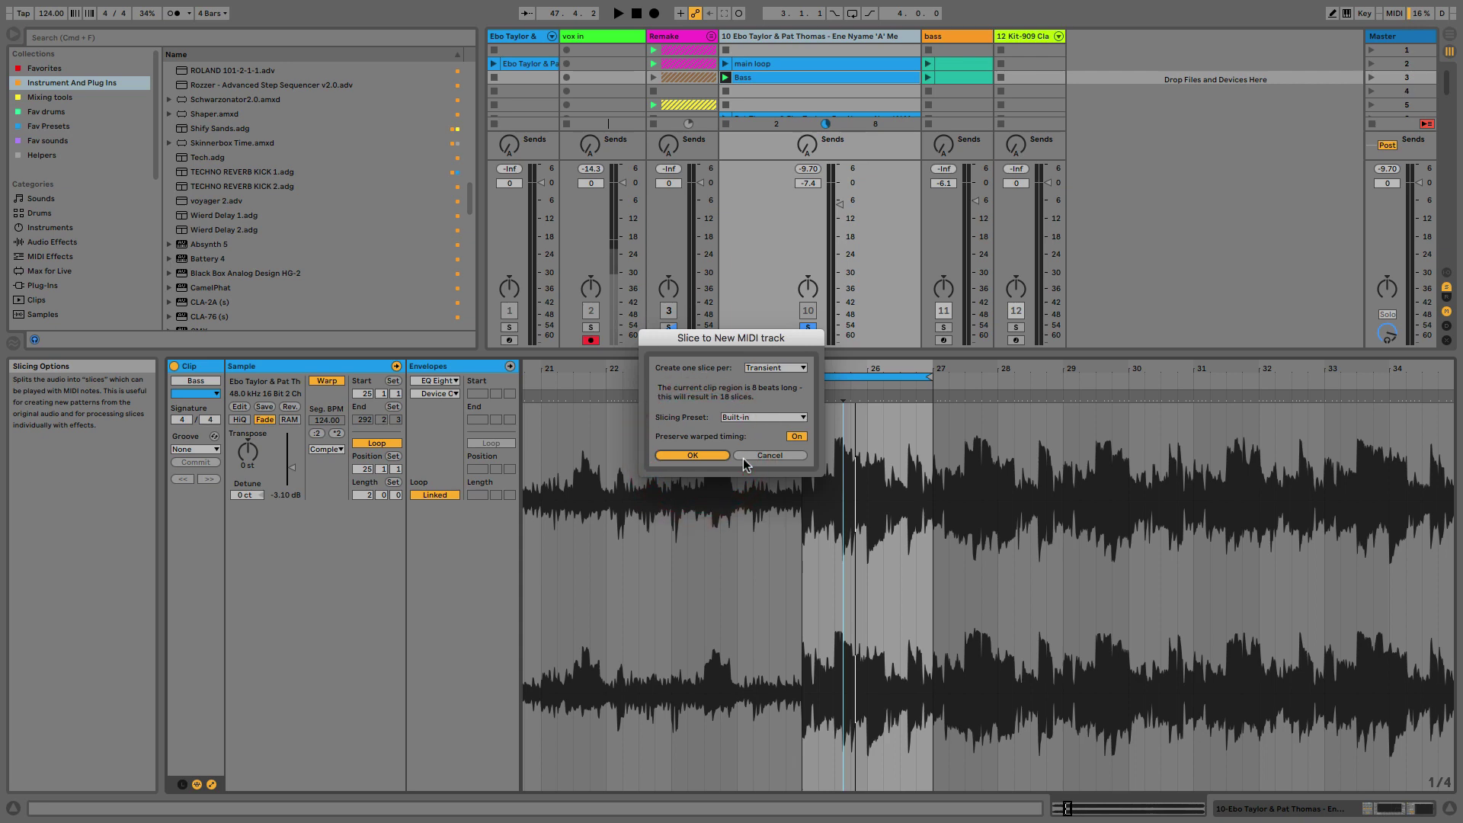
key(Return)
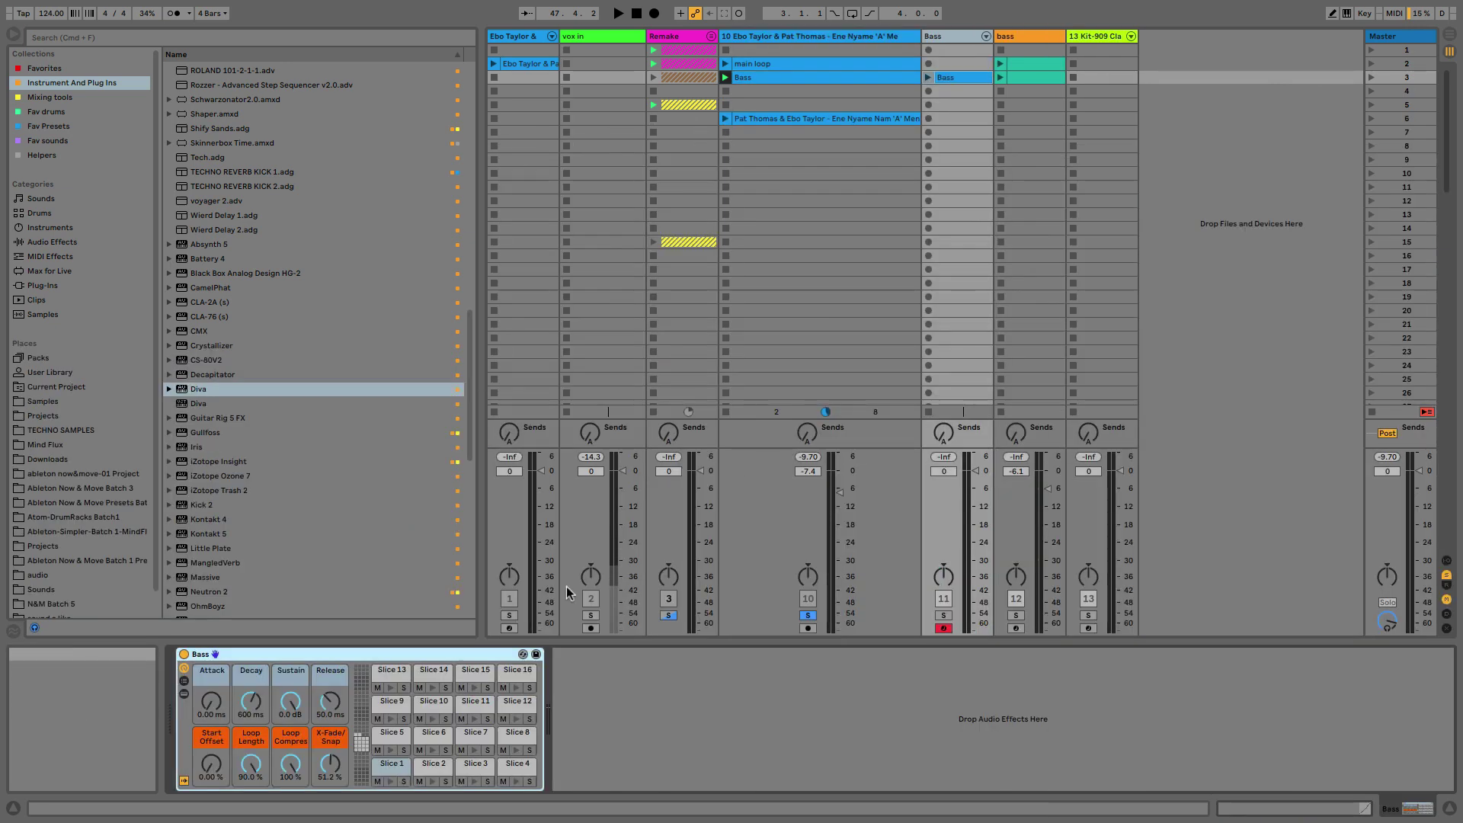
click(257, 766)
key(Delete)
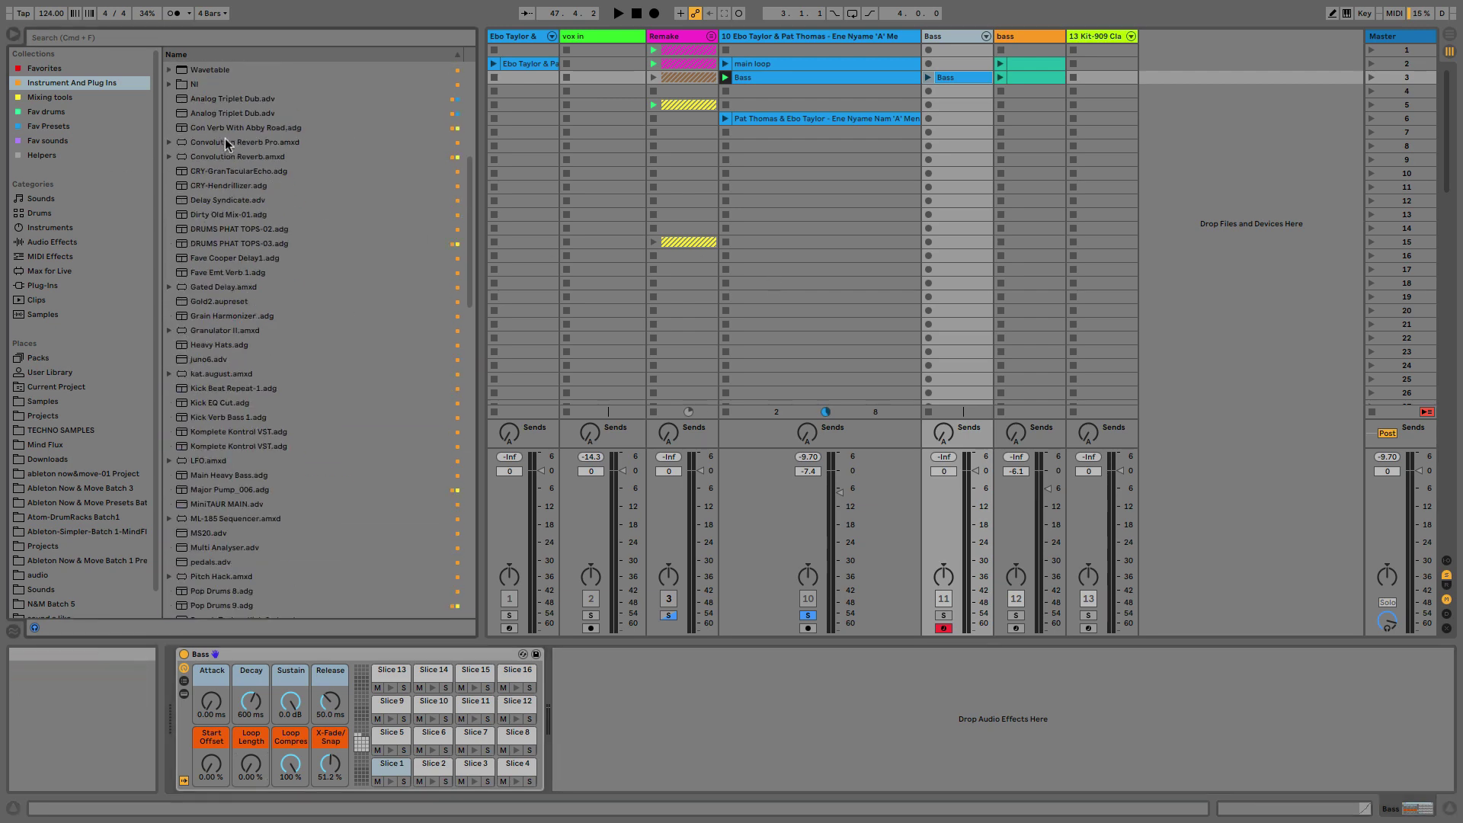
Step: Load the Spectrum audio effect onto the Bass MIDI track, expand its graph, then return to Clip View
click(55, 243)
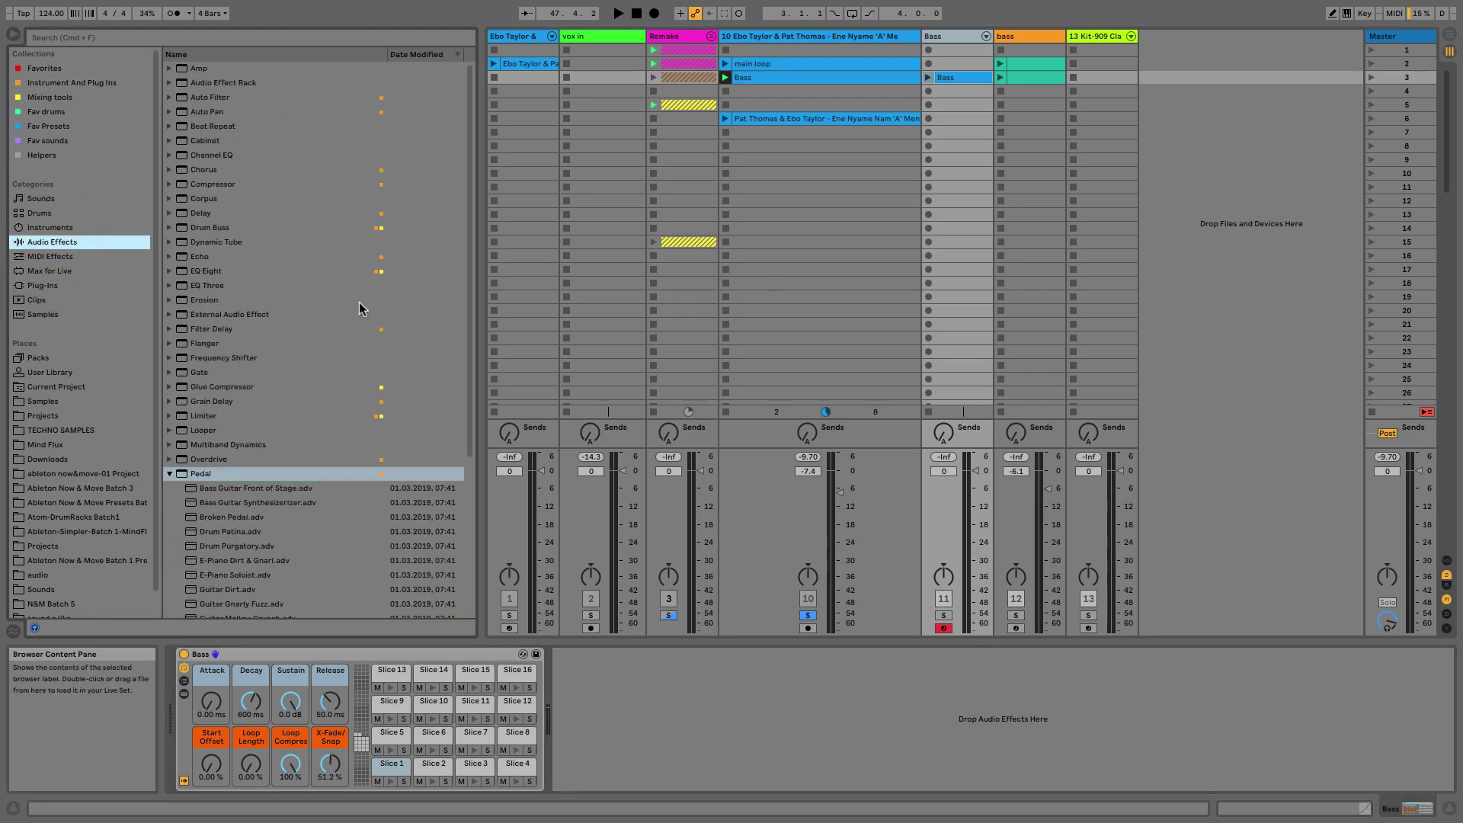
click(180, 471)
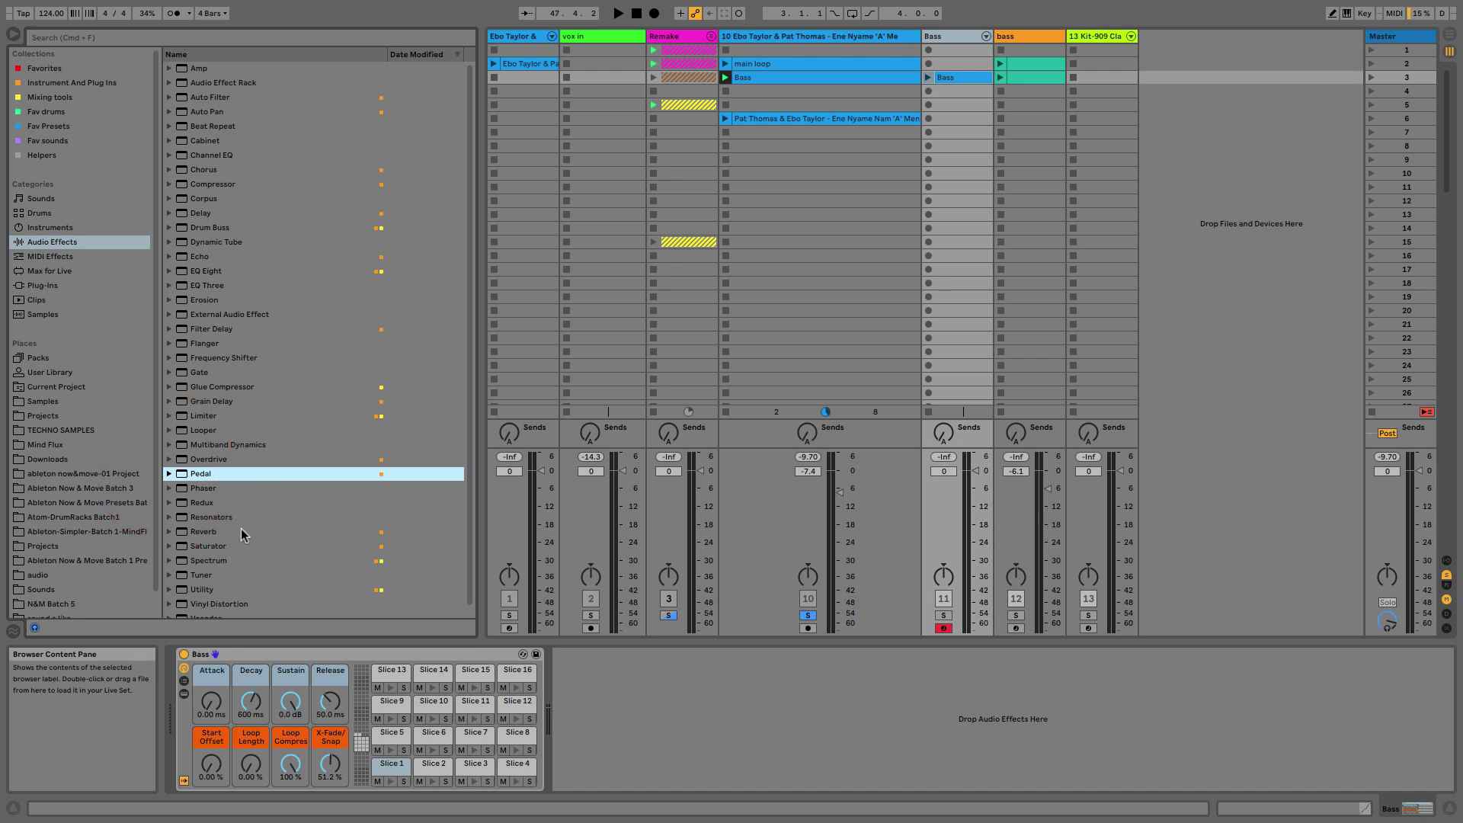
click(222, 560)
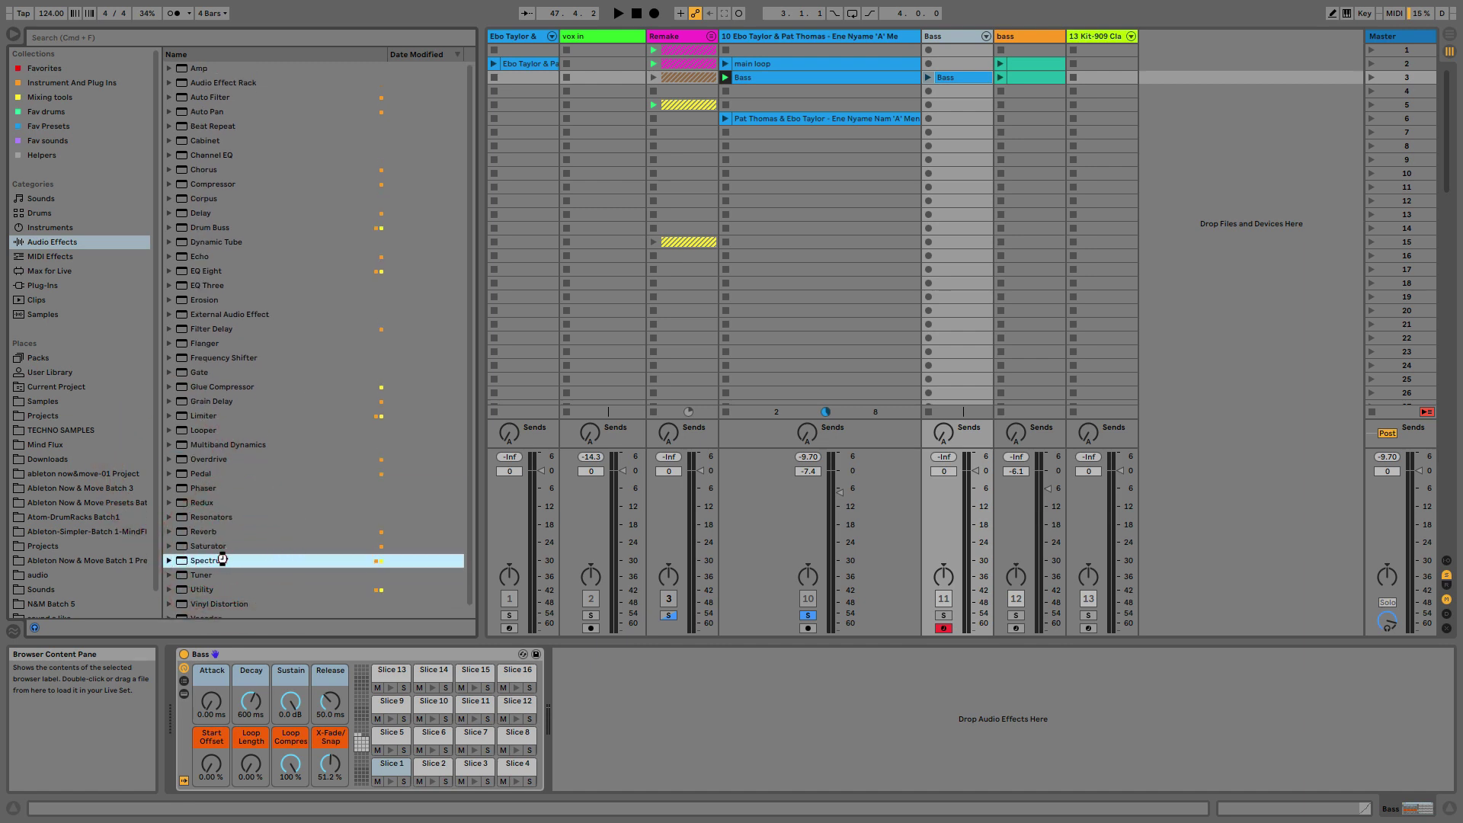
double_click(222, 560)
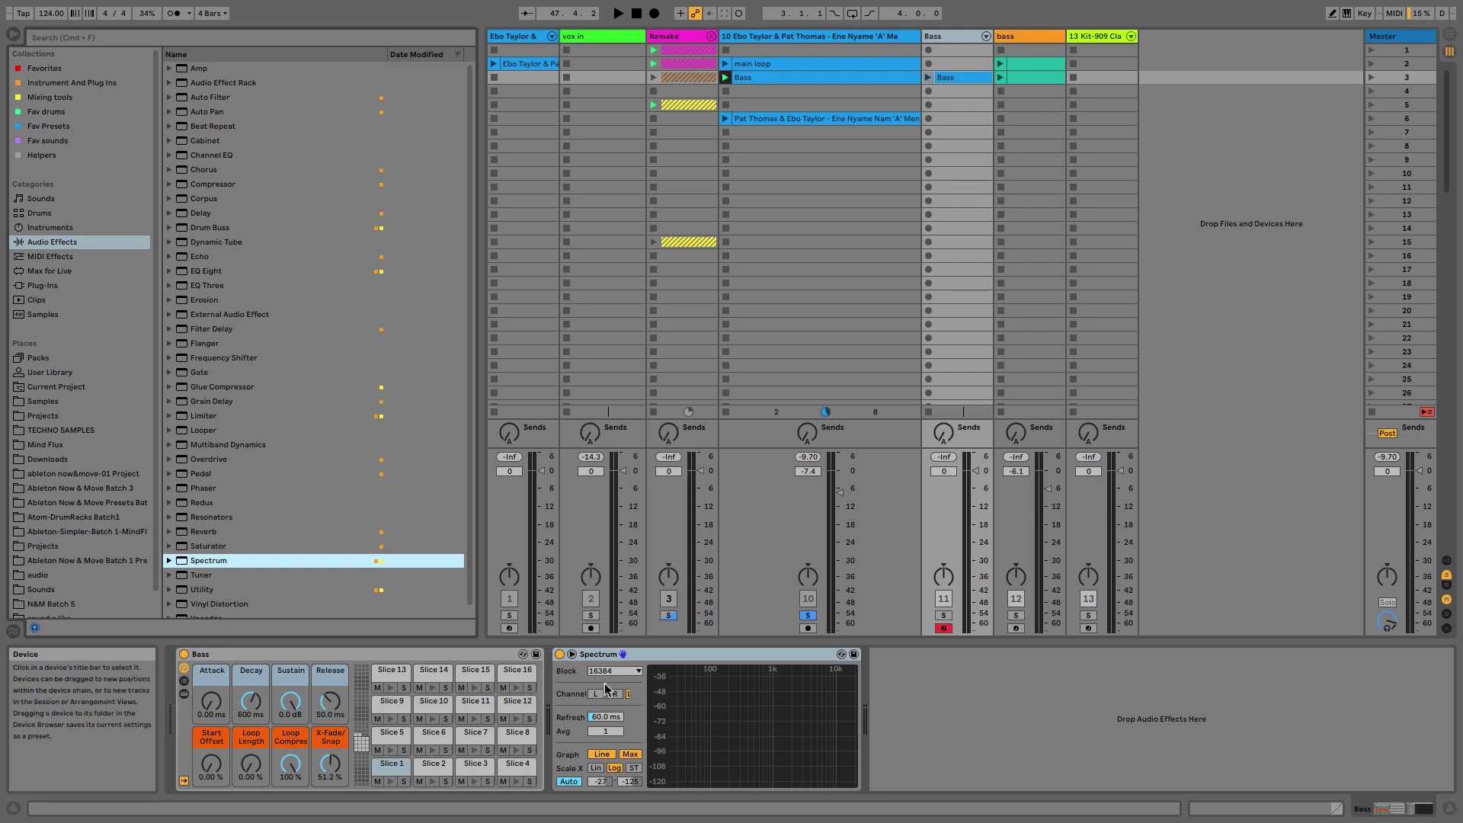
double_click(741, 714)
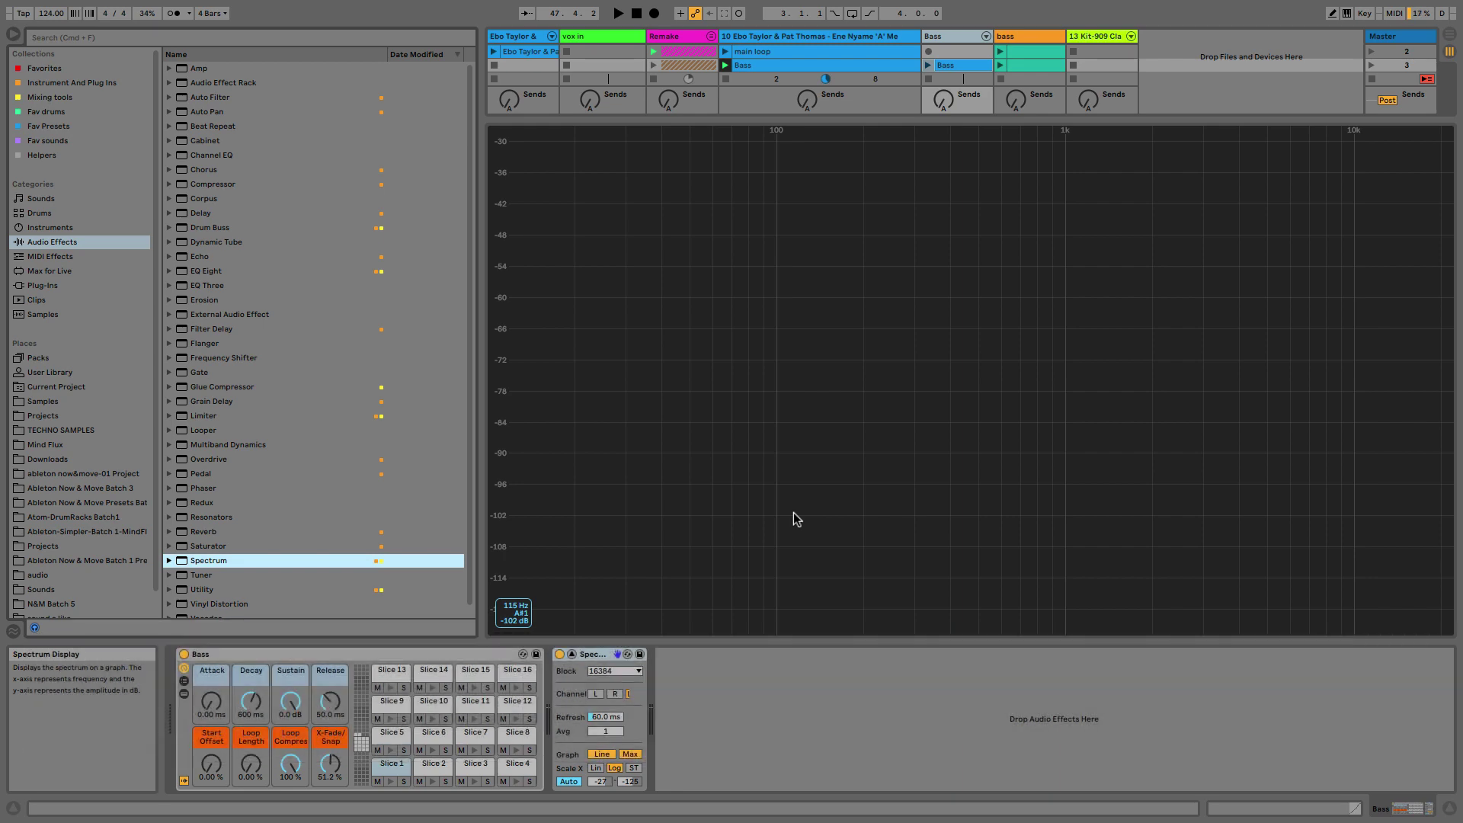
key(shift+Tab)
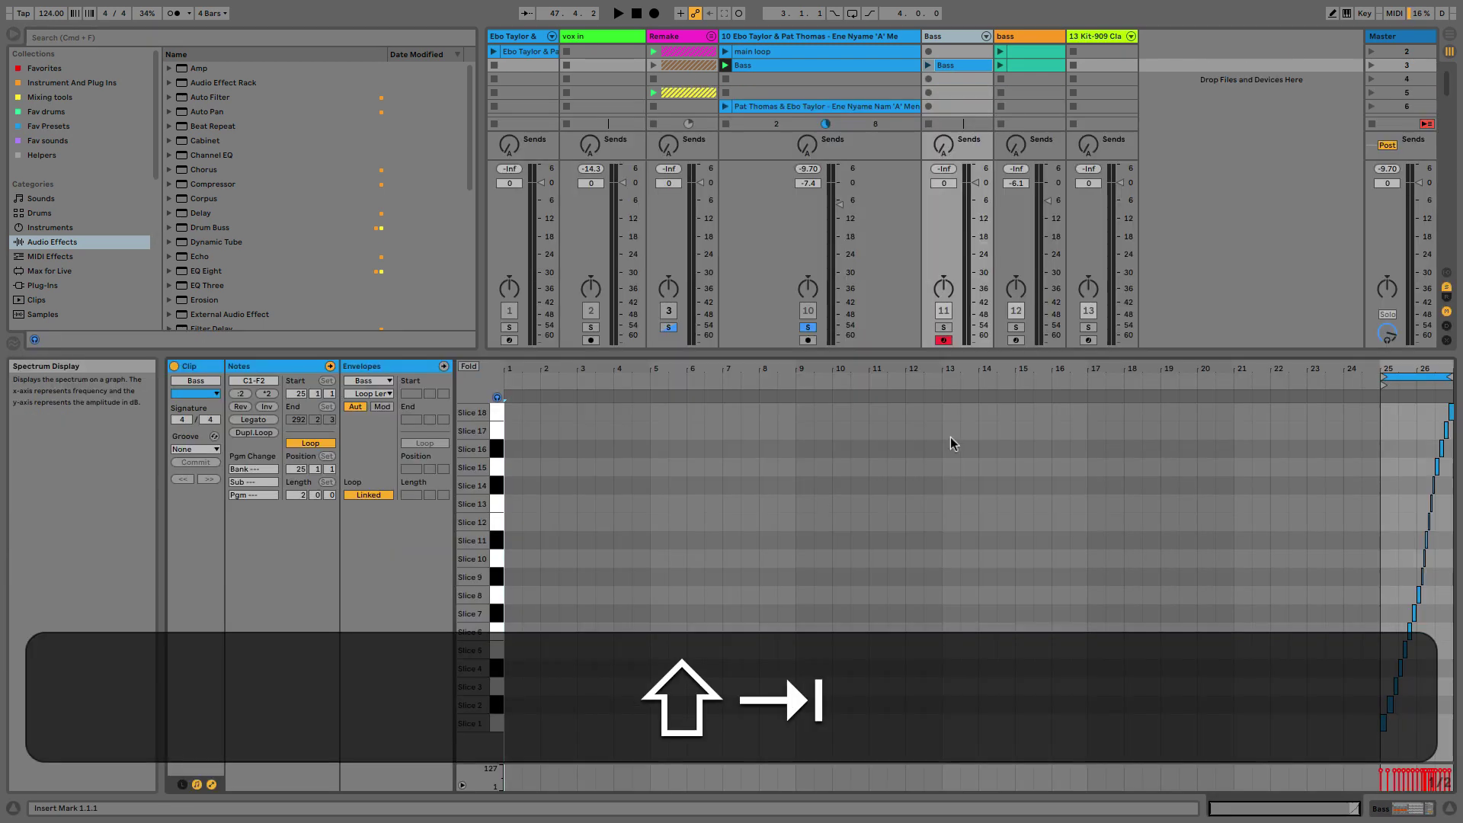
Step: Create an empty two-bar bass MIDI clip and crop the sliced Bass clip to start at bar 1
double_click(1026, 81)
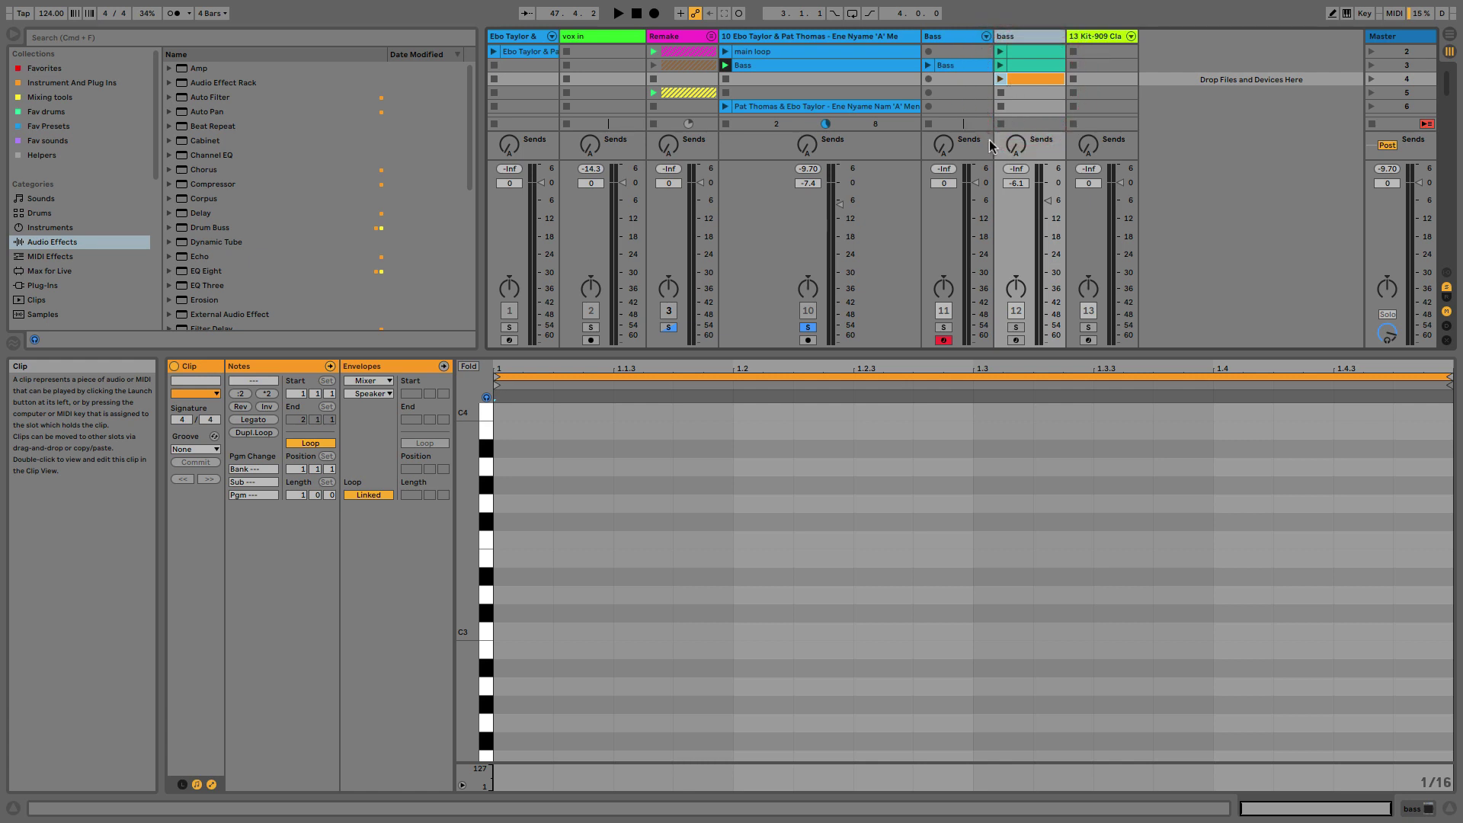
click(253, 432)
click(935, 38)
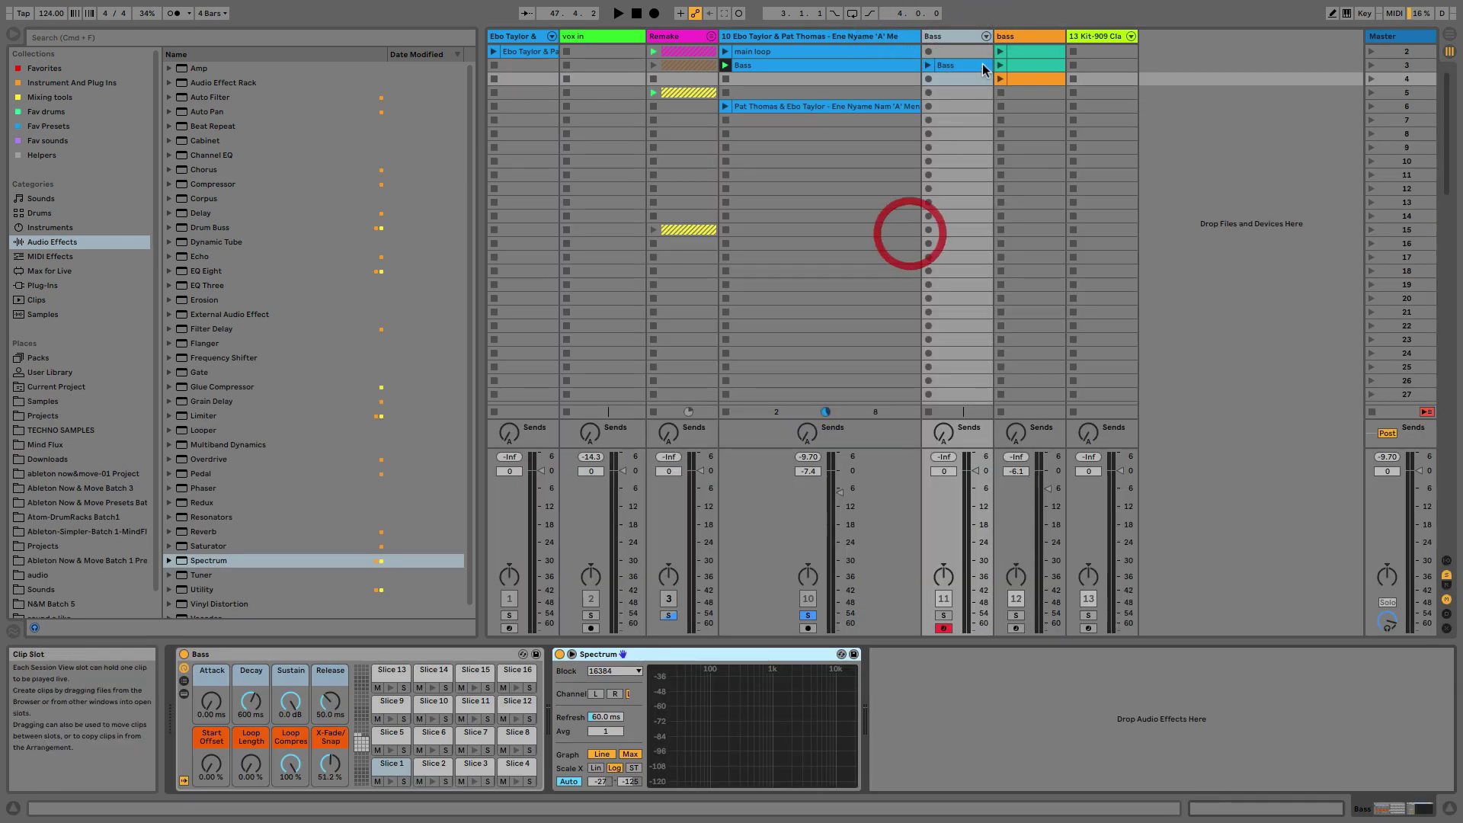
click(977, 66)
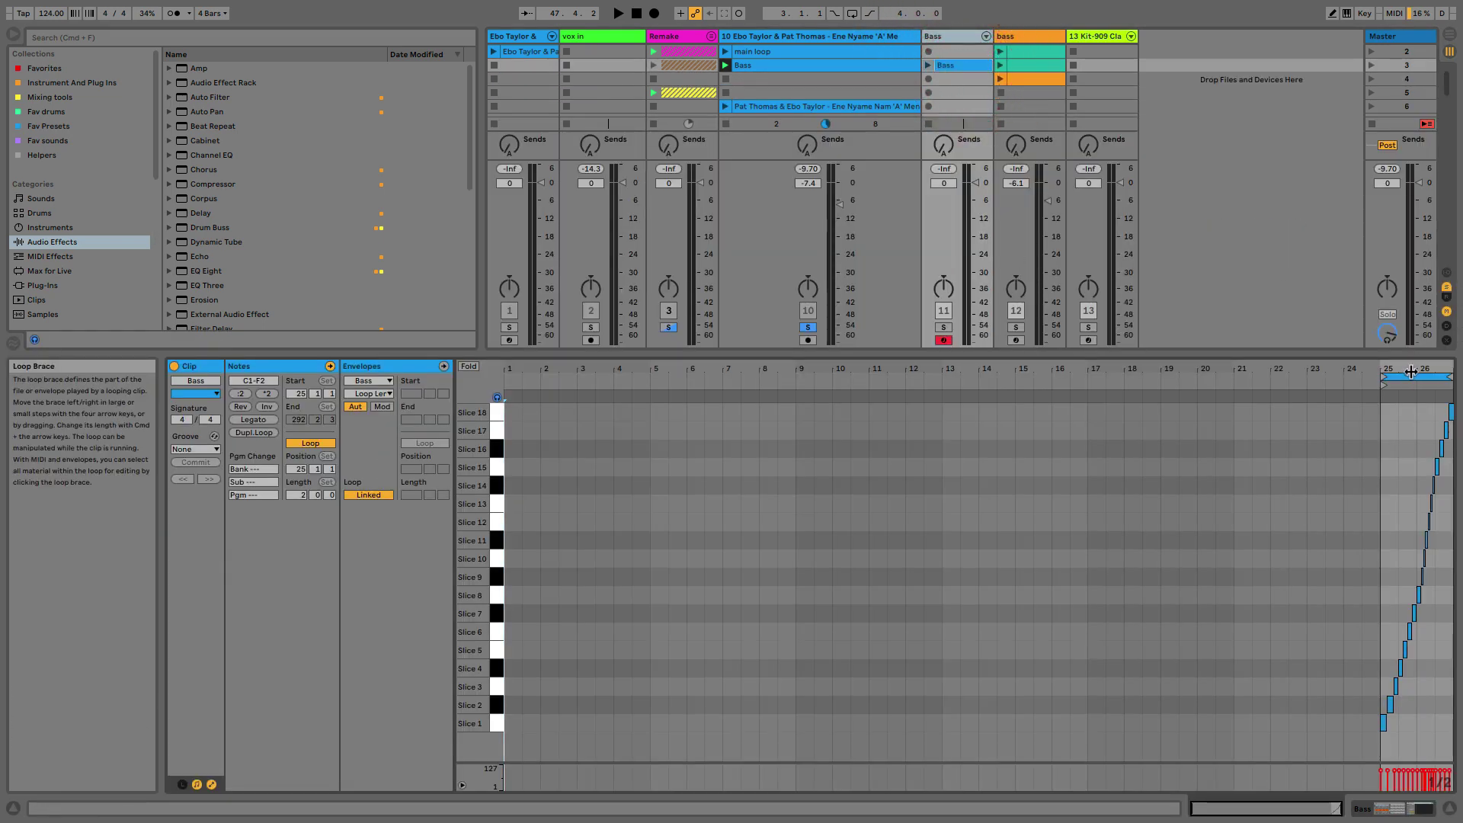
drag(1412, 374, 1407, 458)
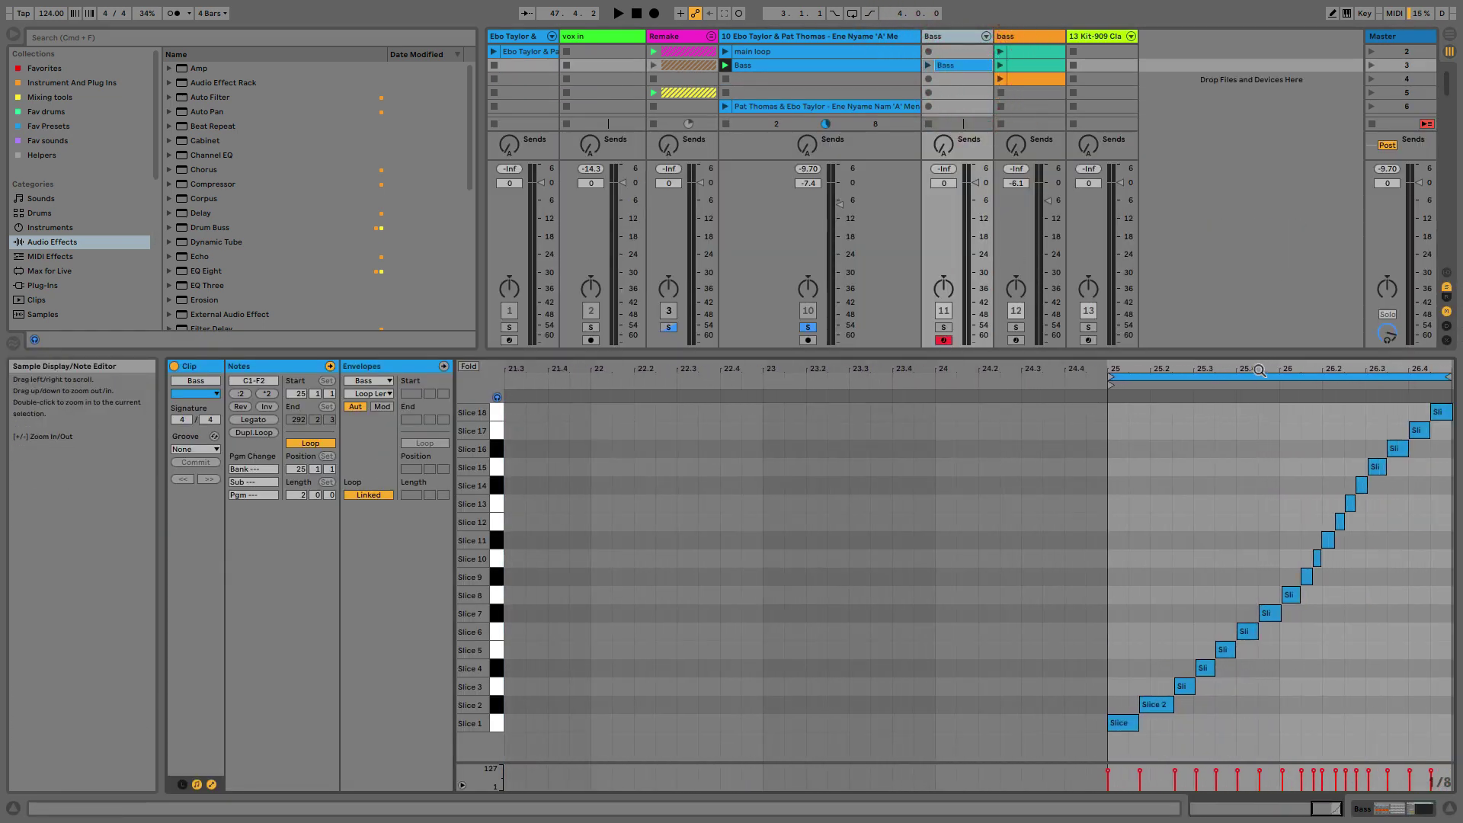
right_click(1187, 420)
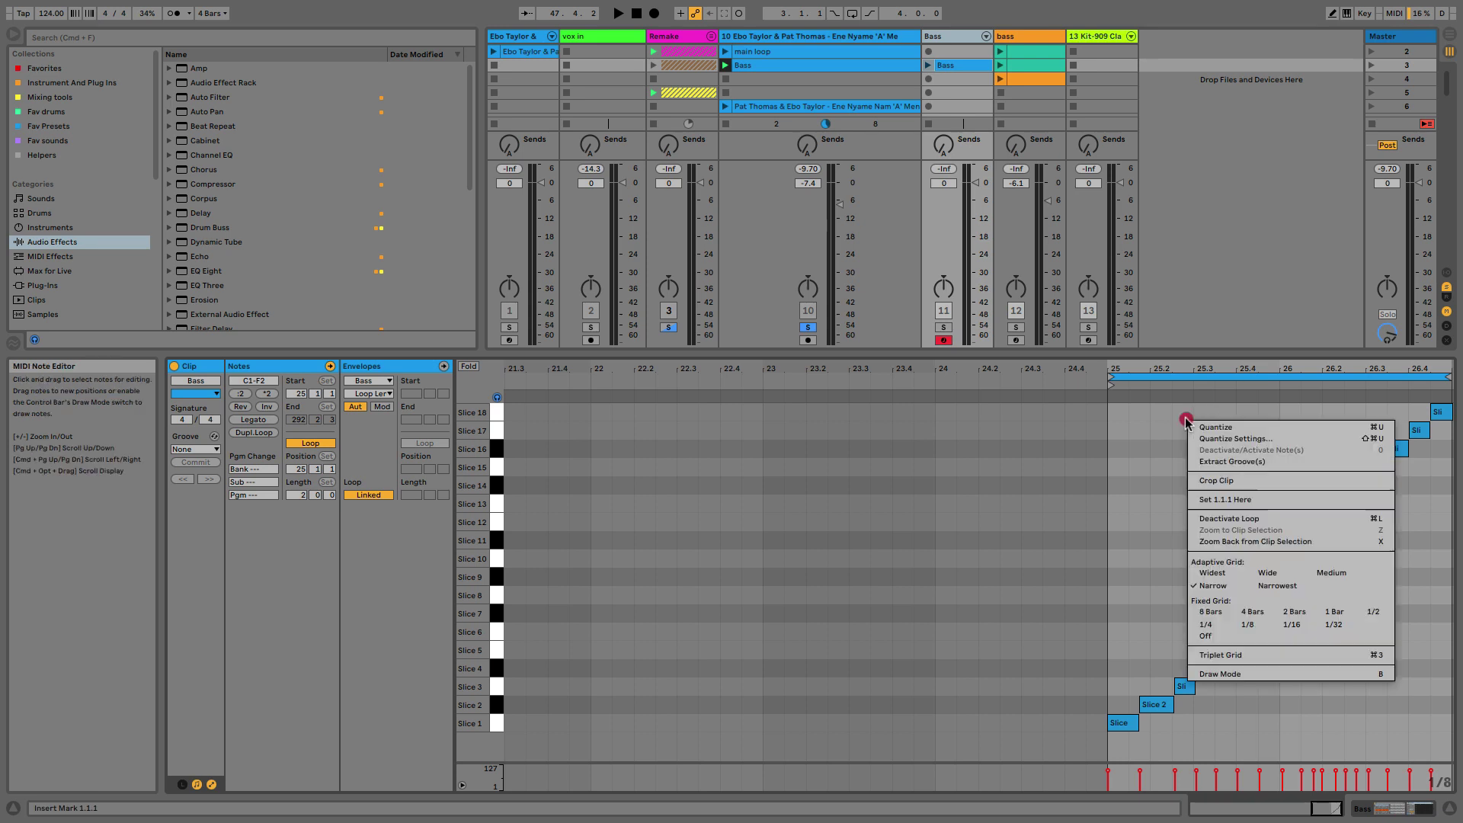
click(1220, 500)
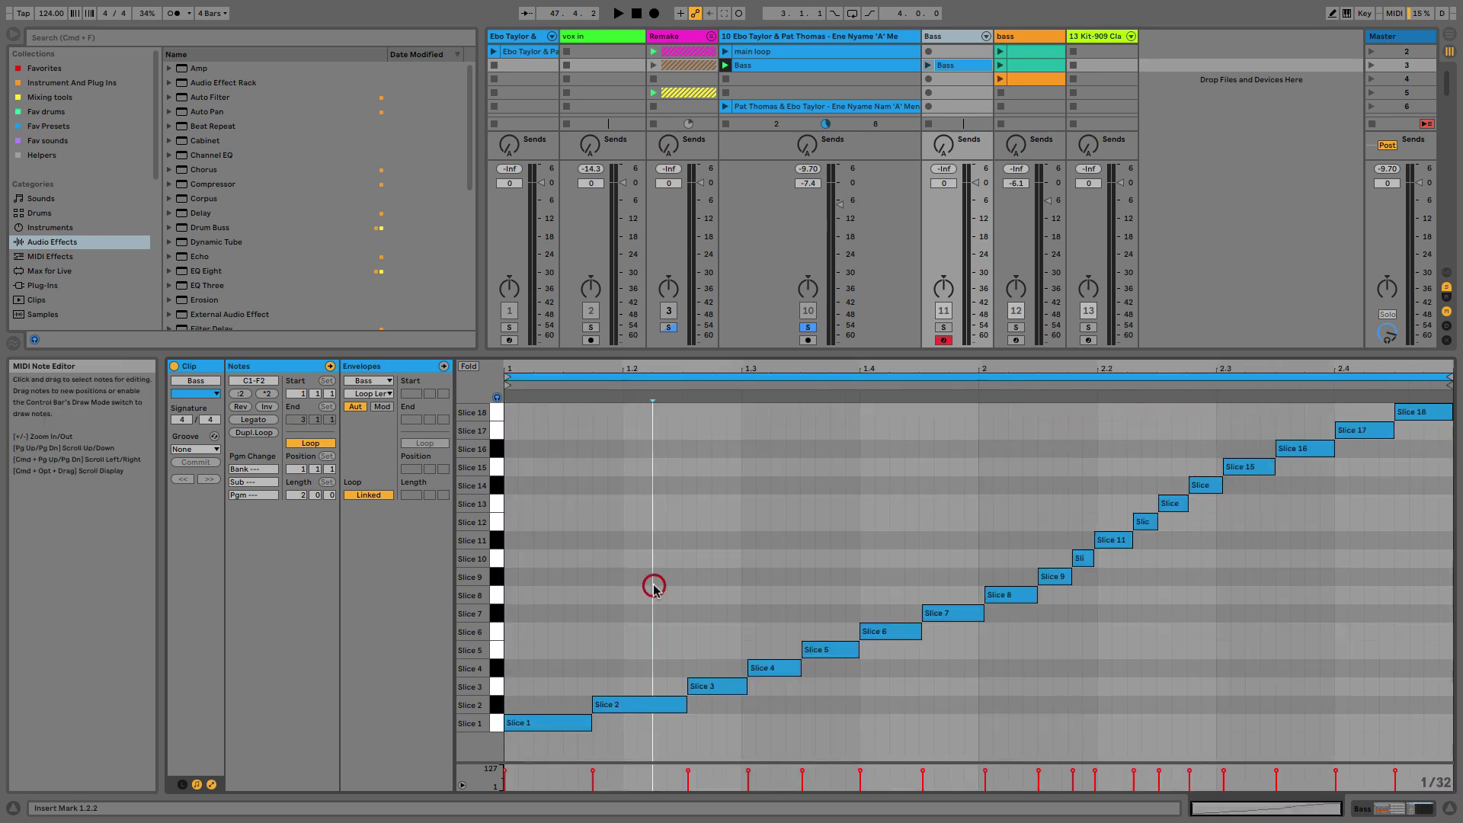
Step: Deactivate all slice notes in the Bass clip and select the Slice 1 note
key(super+a)
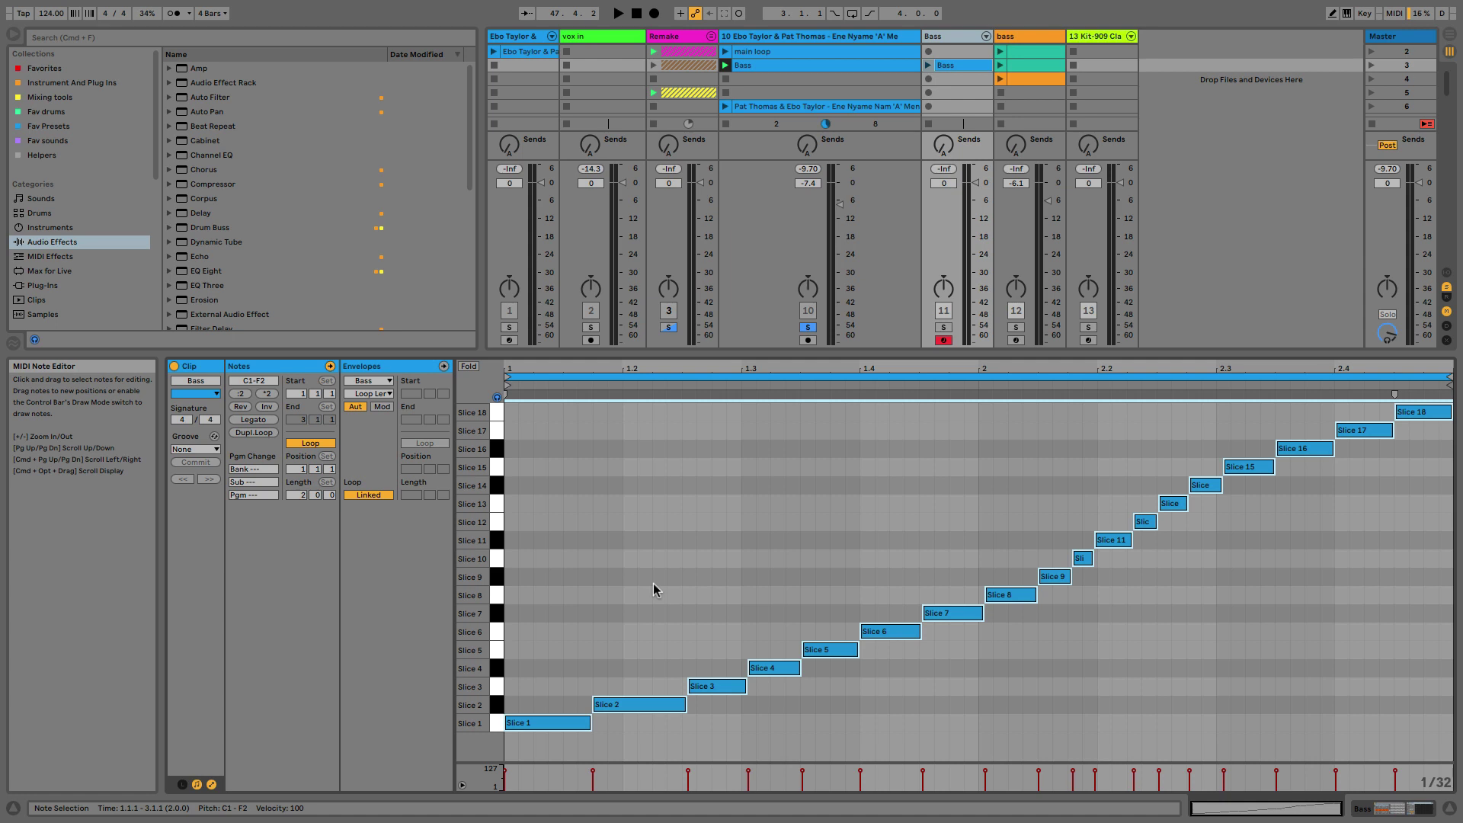
key(0)
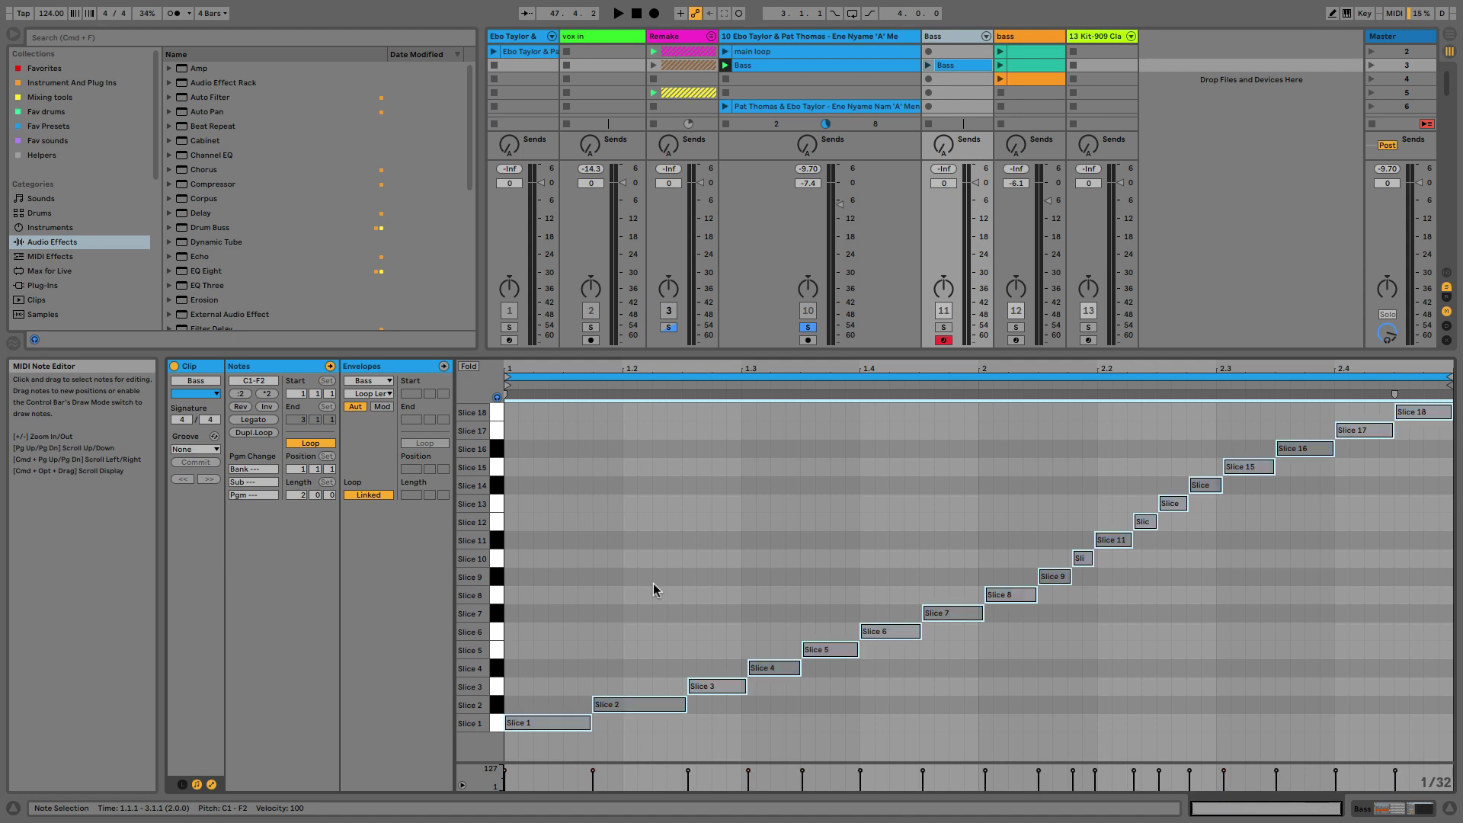
click(653, 583)
click(550, 724)
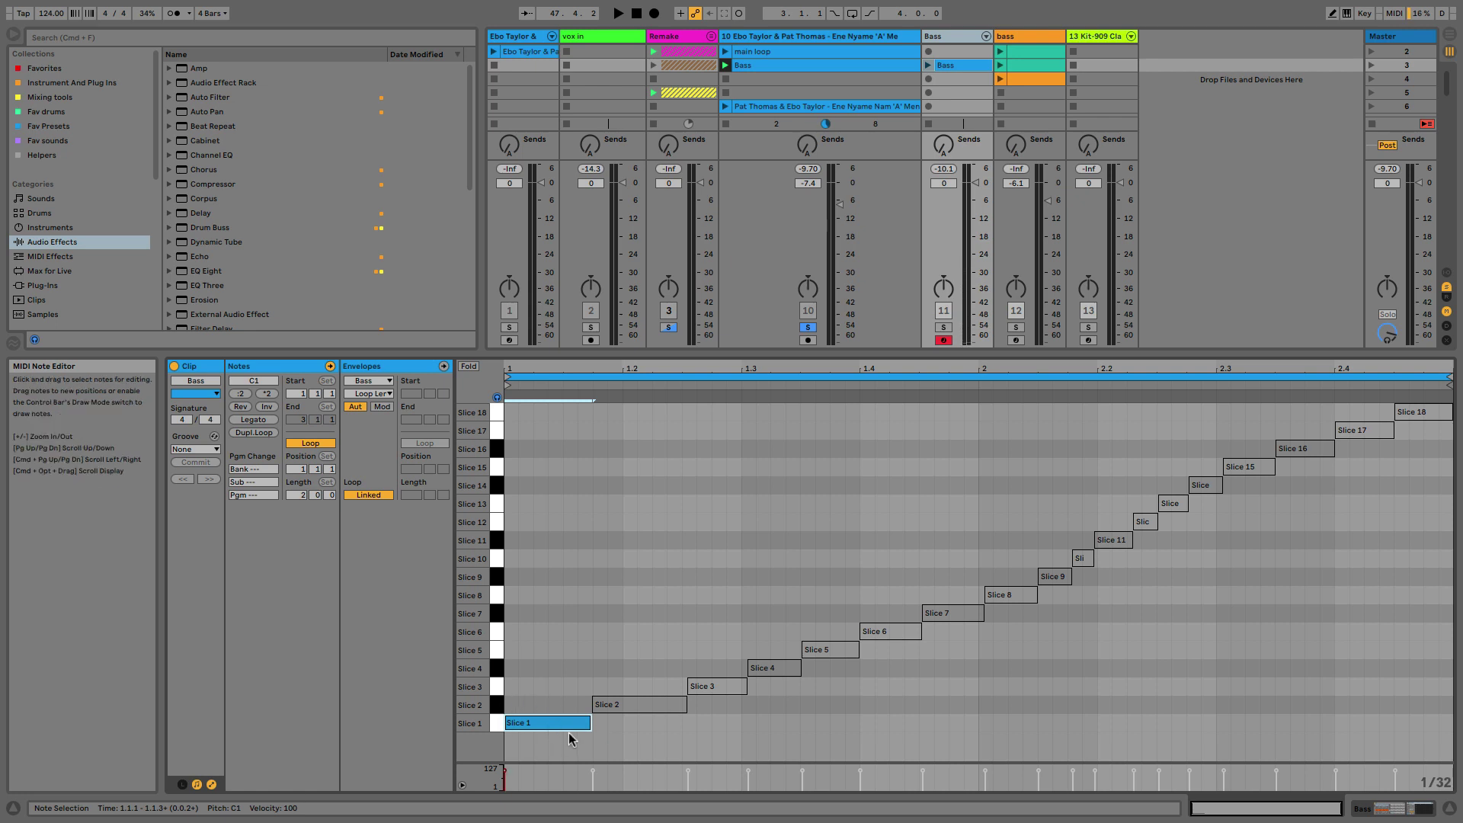
Step: Stop track 10, launch the Bass clip, and expand the Spectrum analyser in Device View
click(721, 123)
click(807, 327)
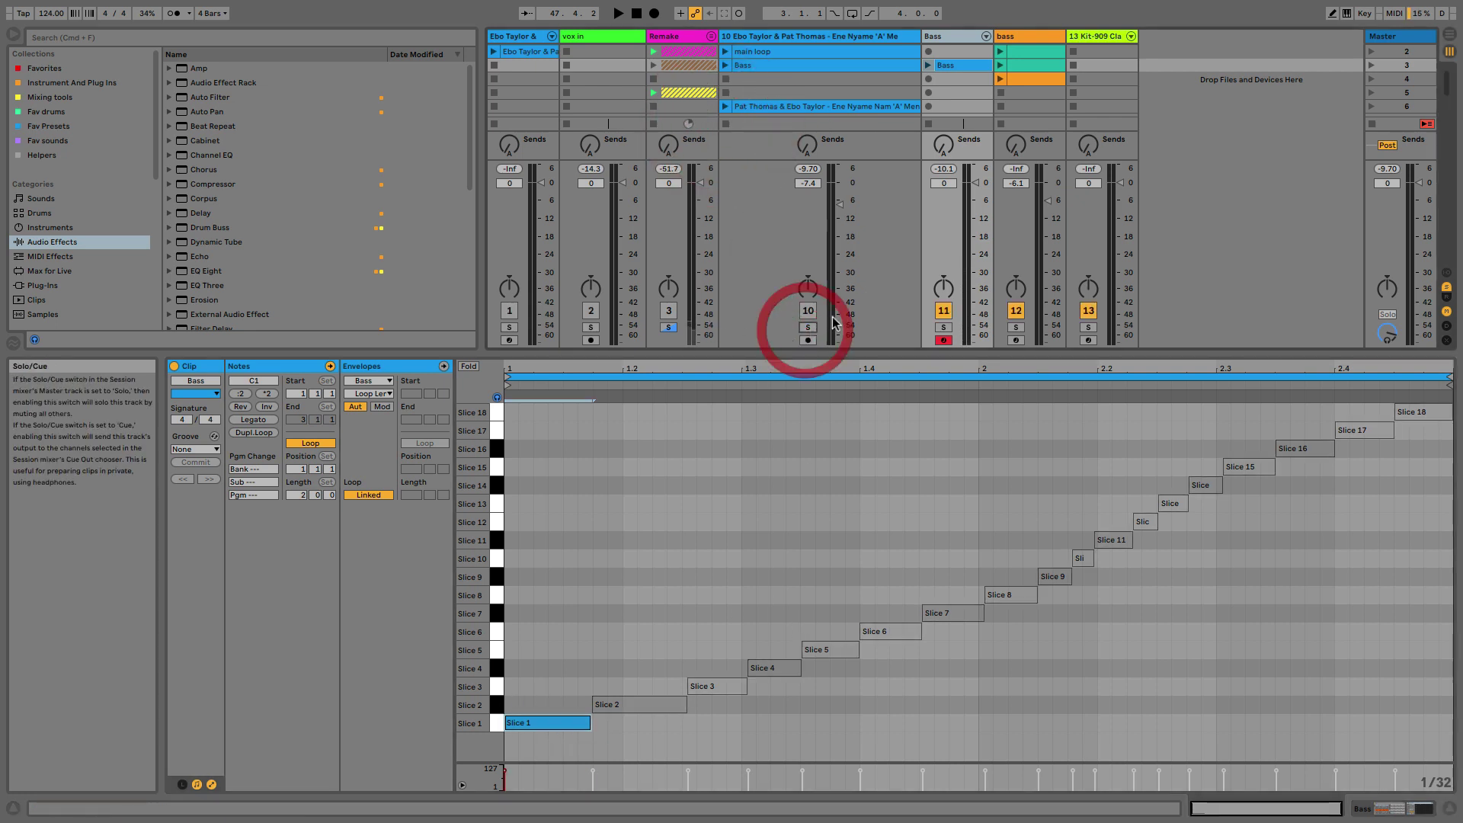
click(928, 65)
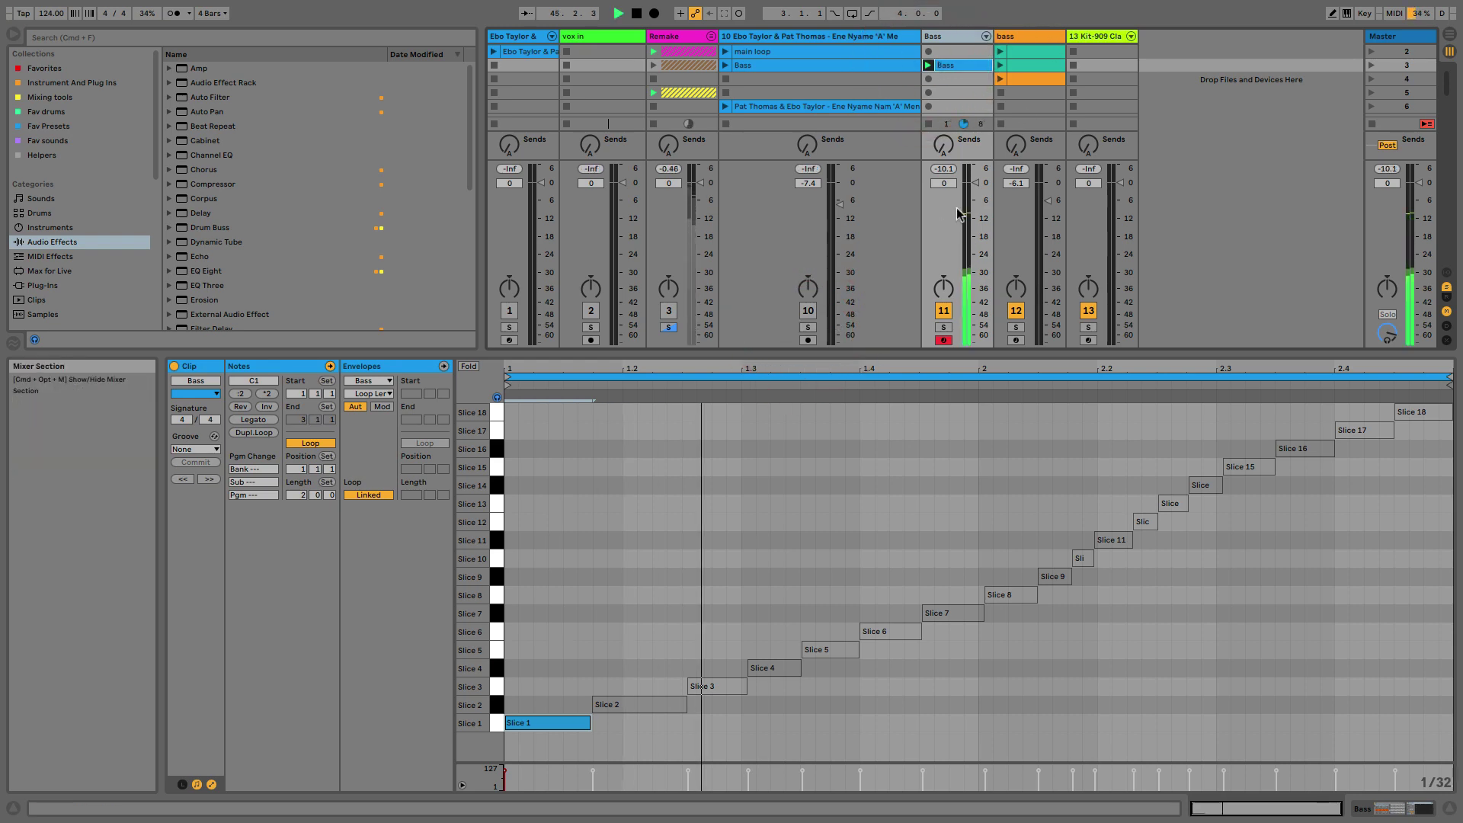
key(shift+Tab)
double_click(735, 695)
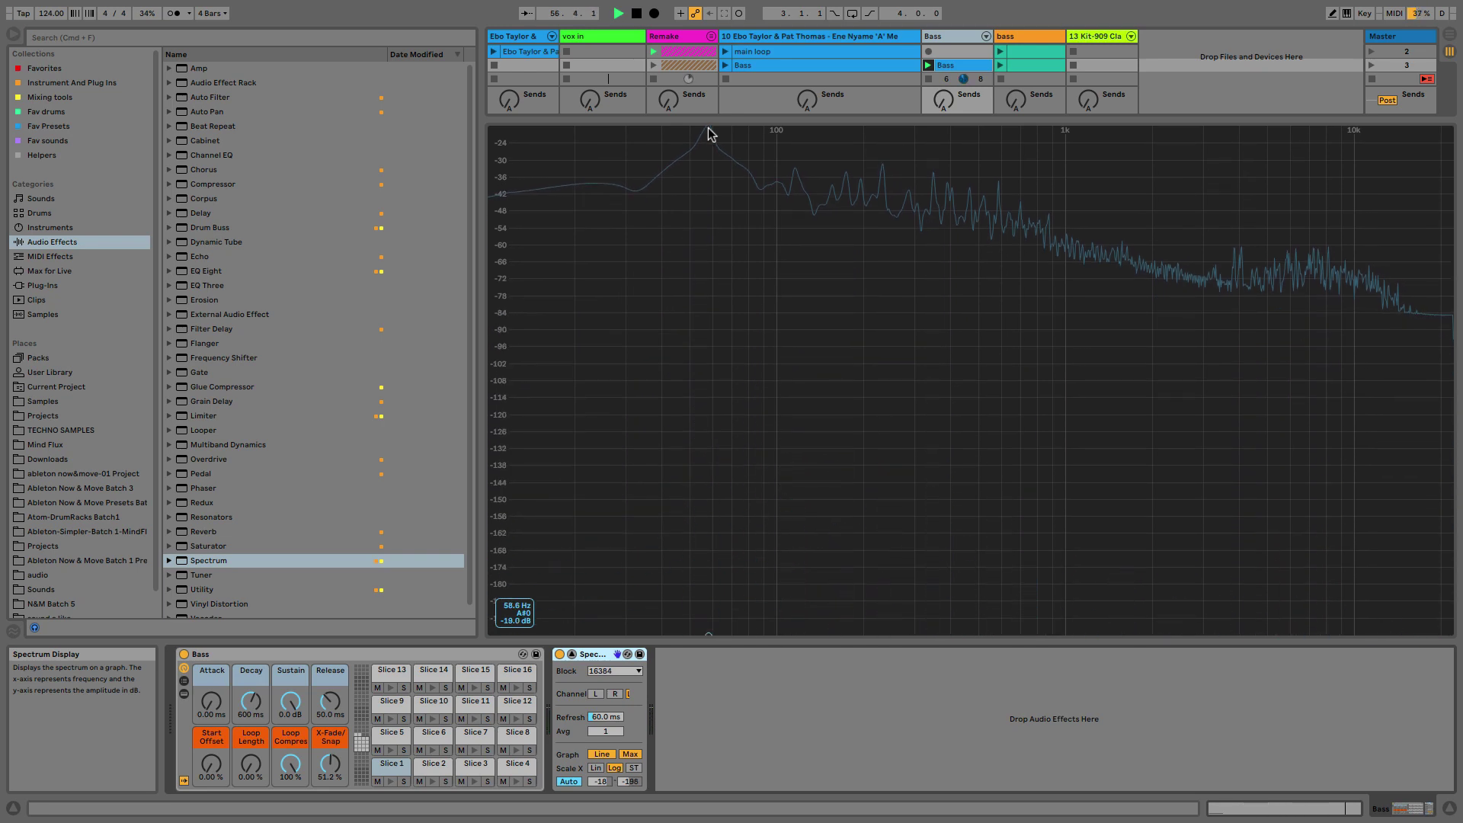
Step: Close the enlarged spectrum and draw an A#0 note at the start of the orange bass clip
key(Escape)
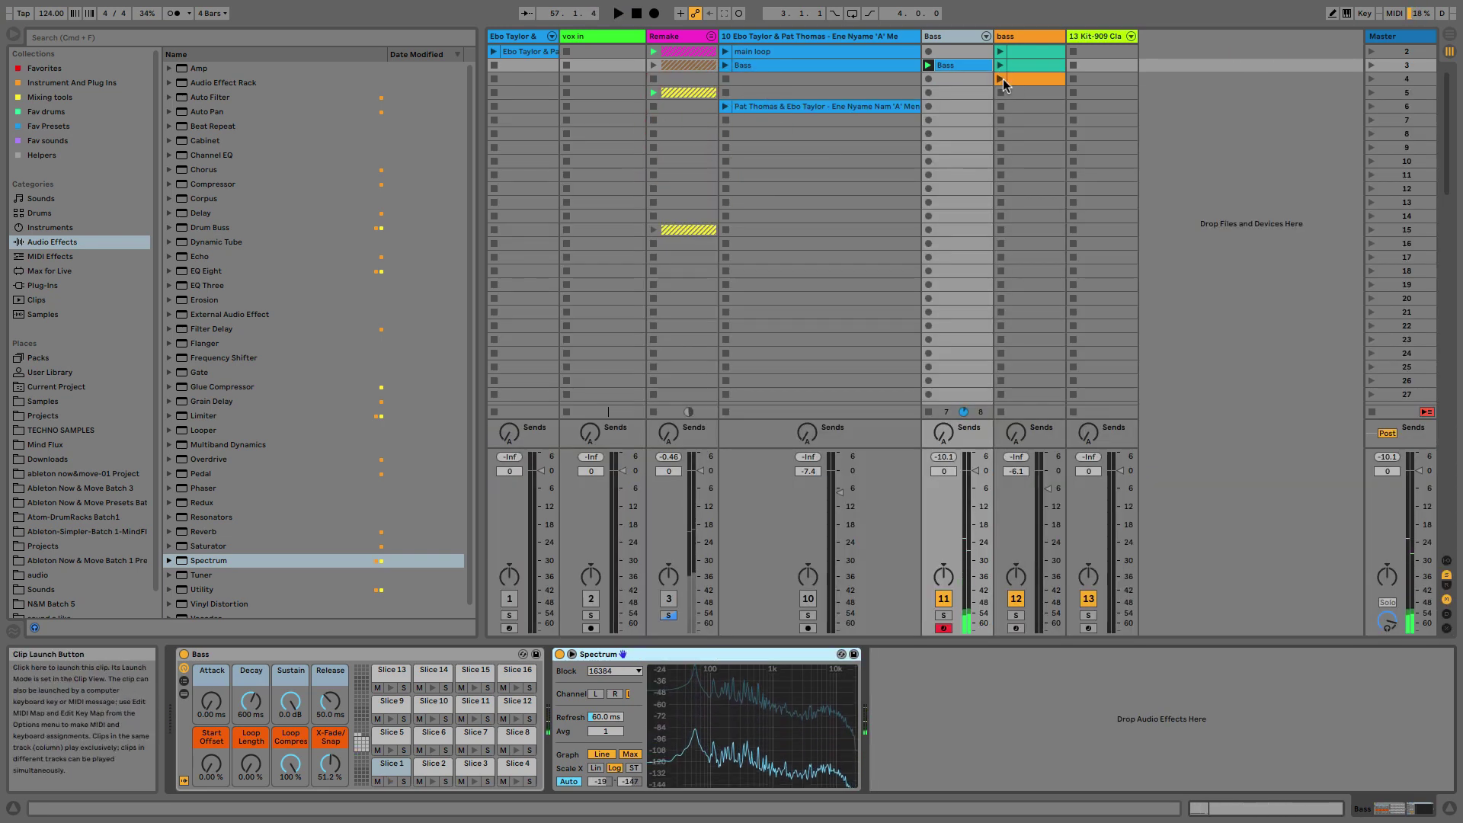
click(1003, 79)
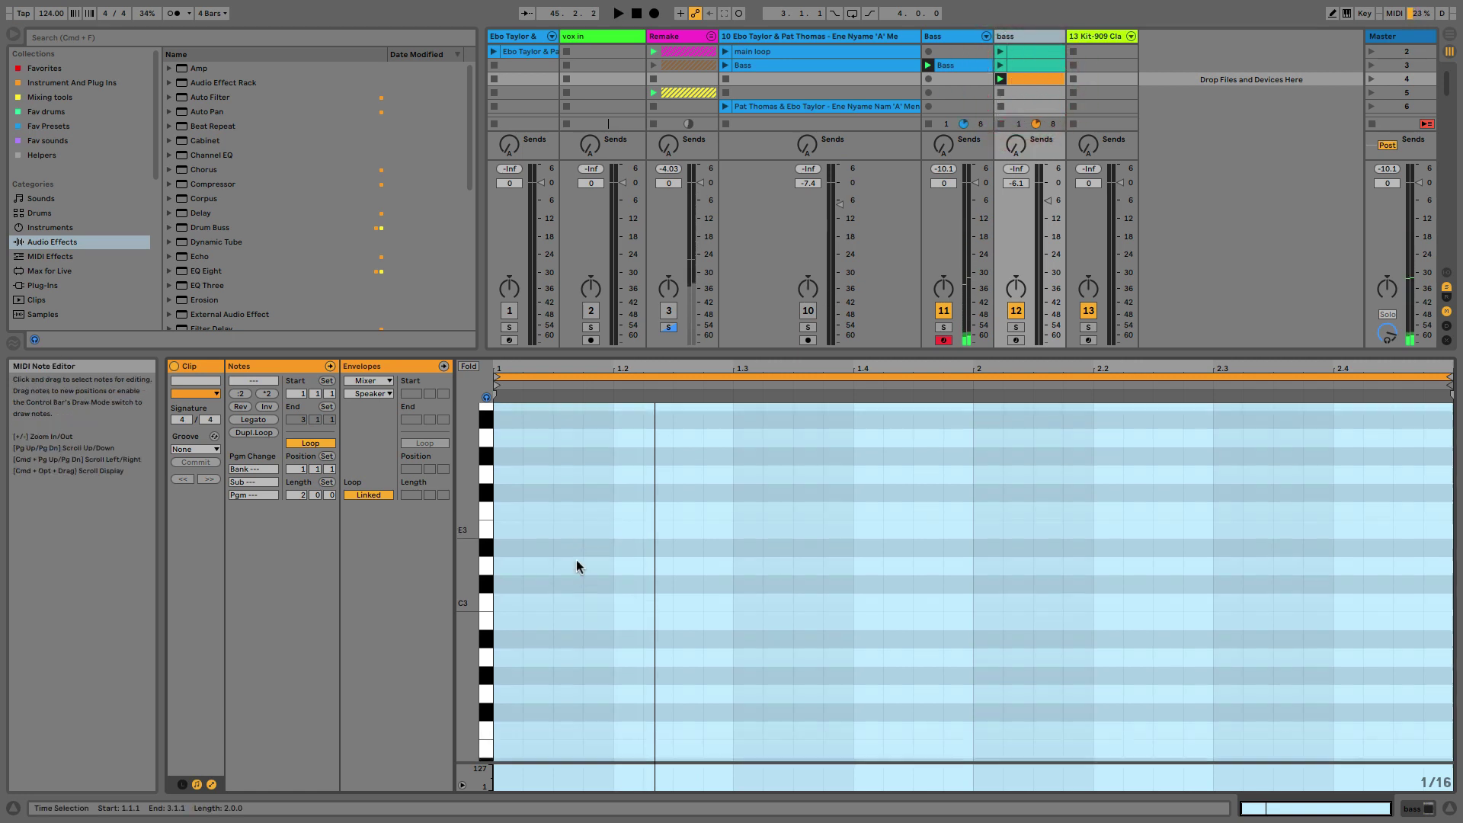
scroll(577, 567, down, 10)
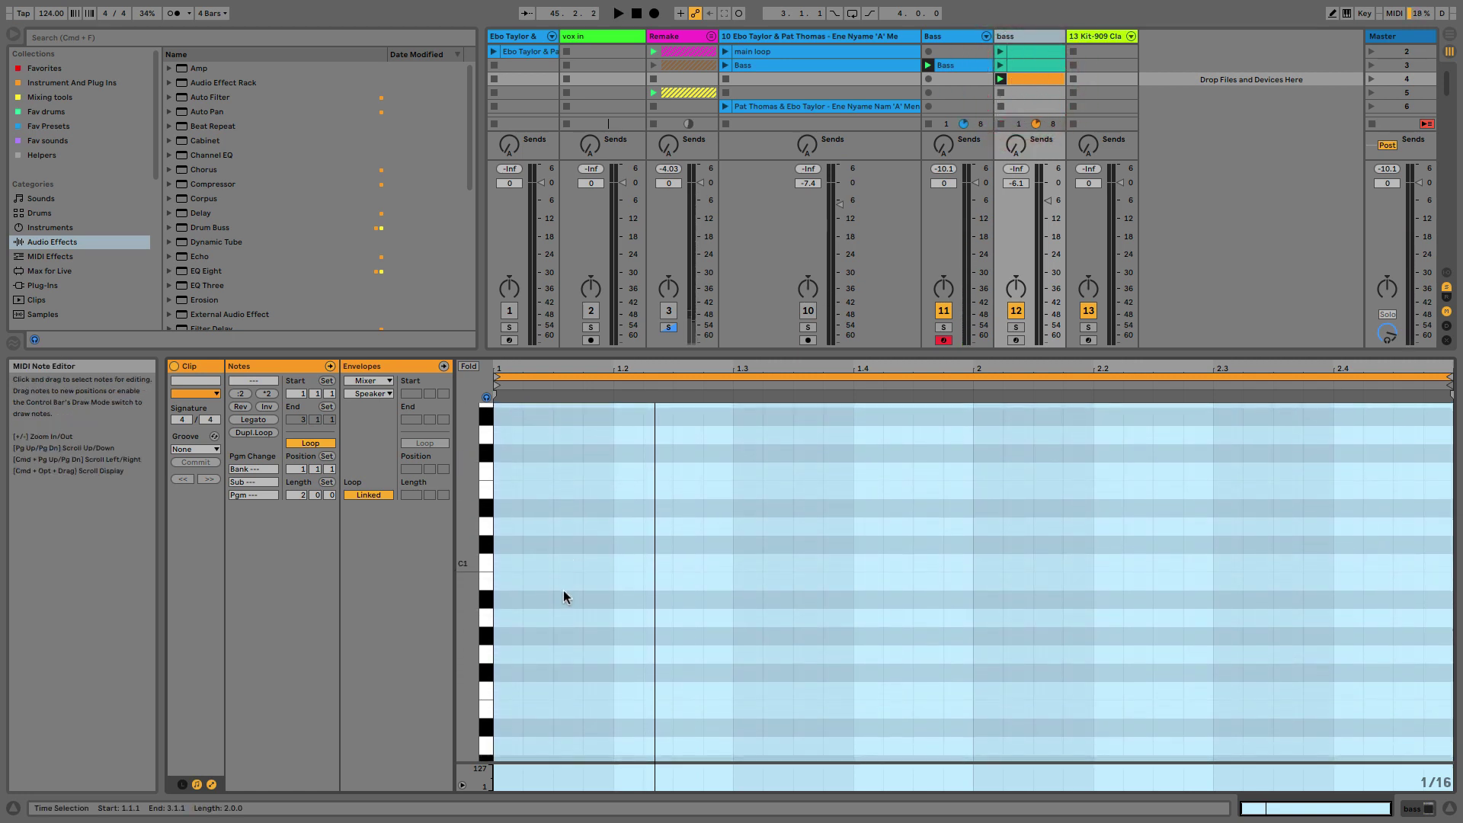
double_click(516, 603)
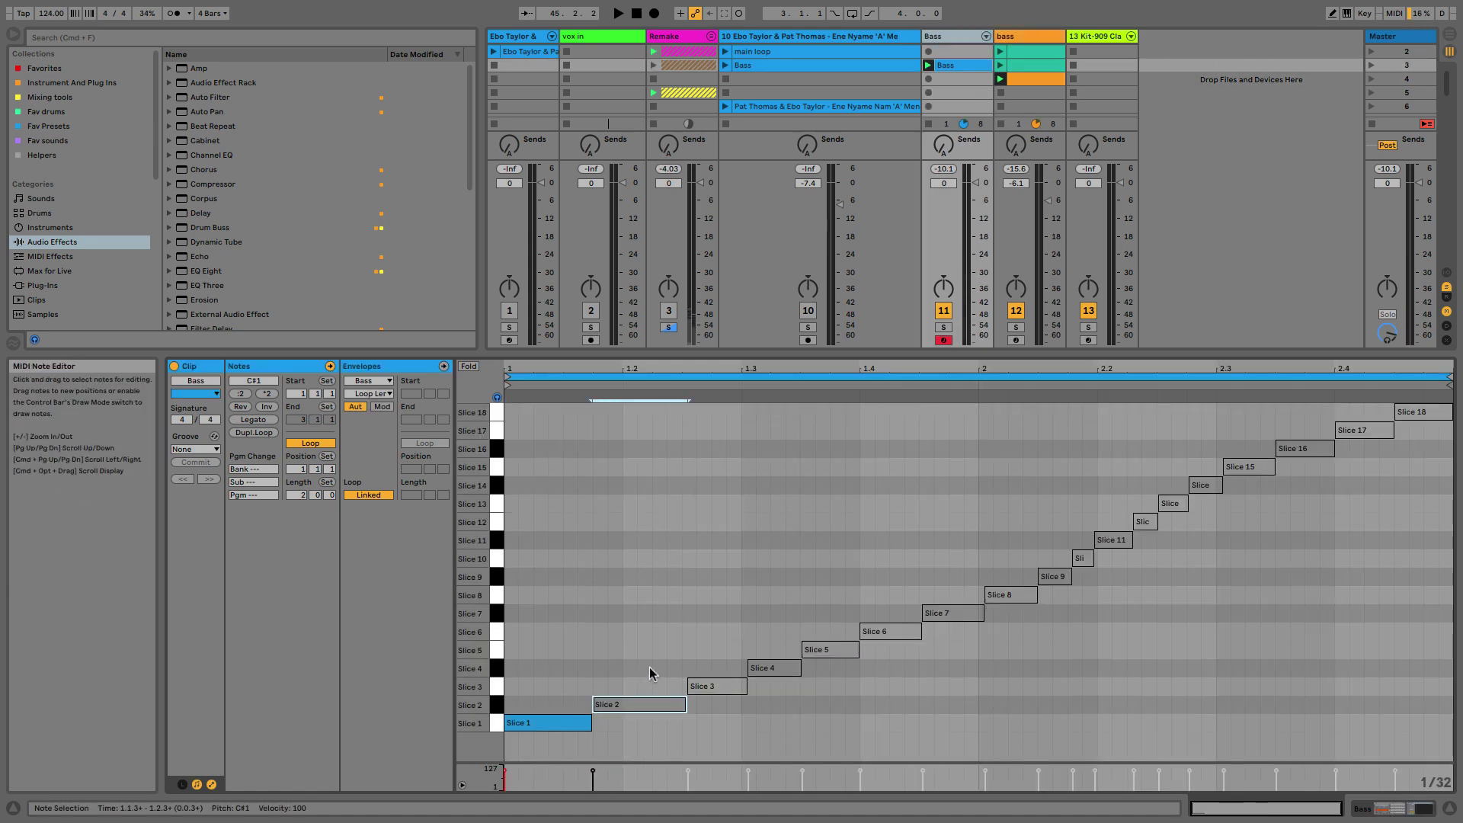
Step: Read Slice 1's pitch in the Spectrum and add a second A#0 note at 1.1.4
click(625, 707)
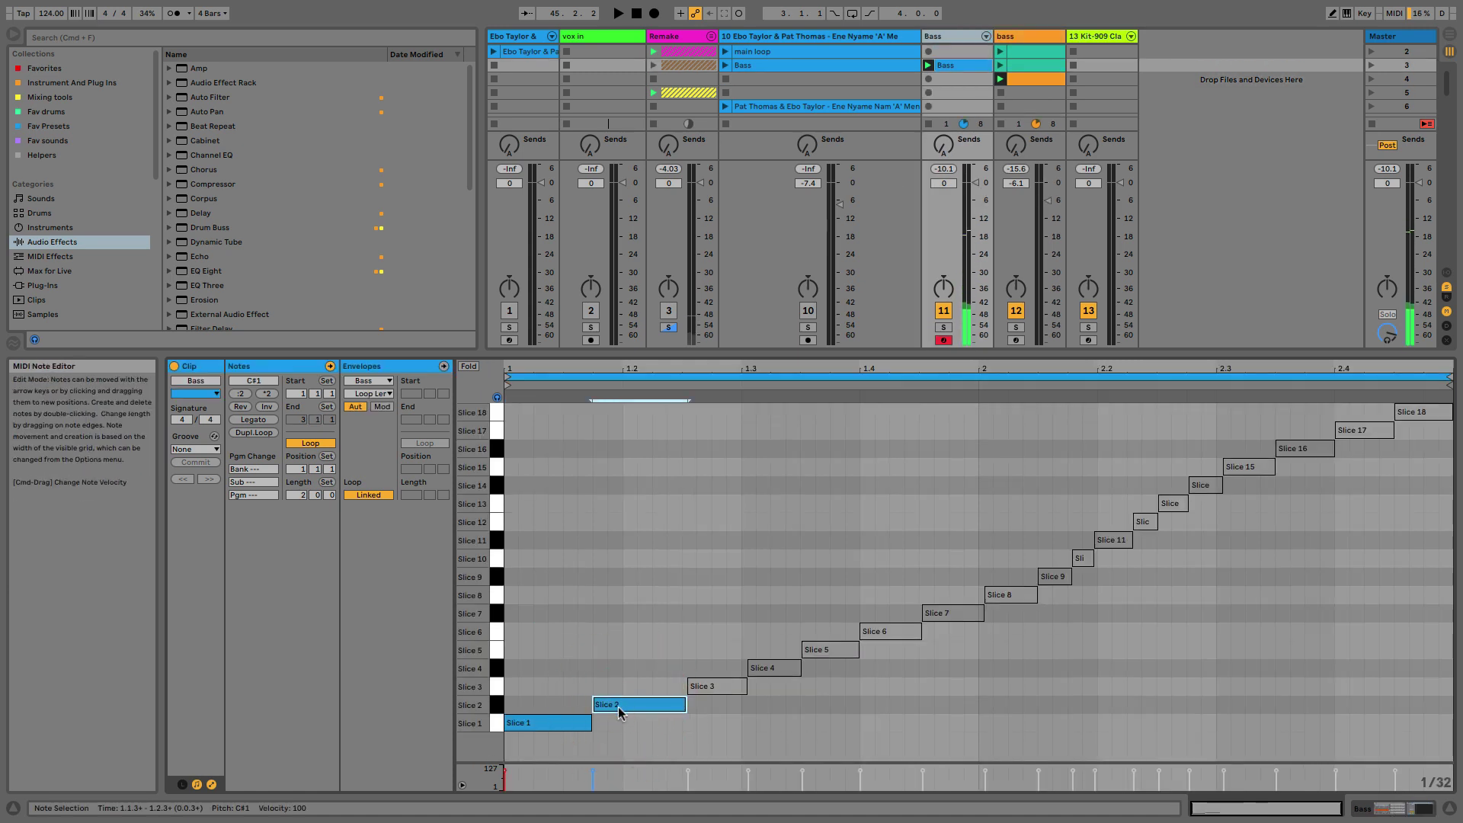
click(584, 725)
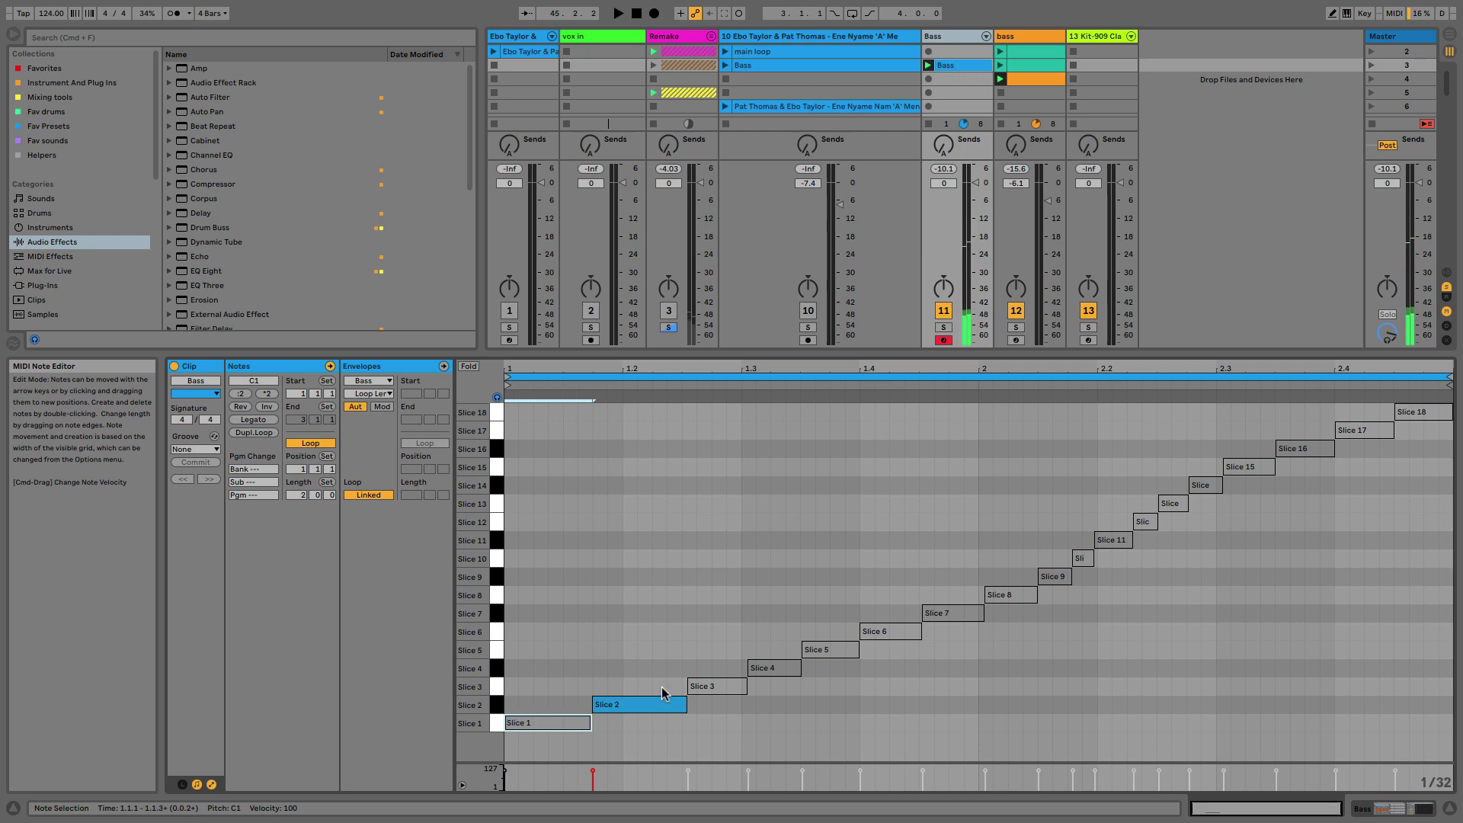
key(shift+Tab)
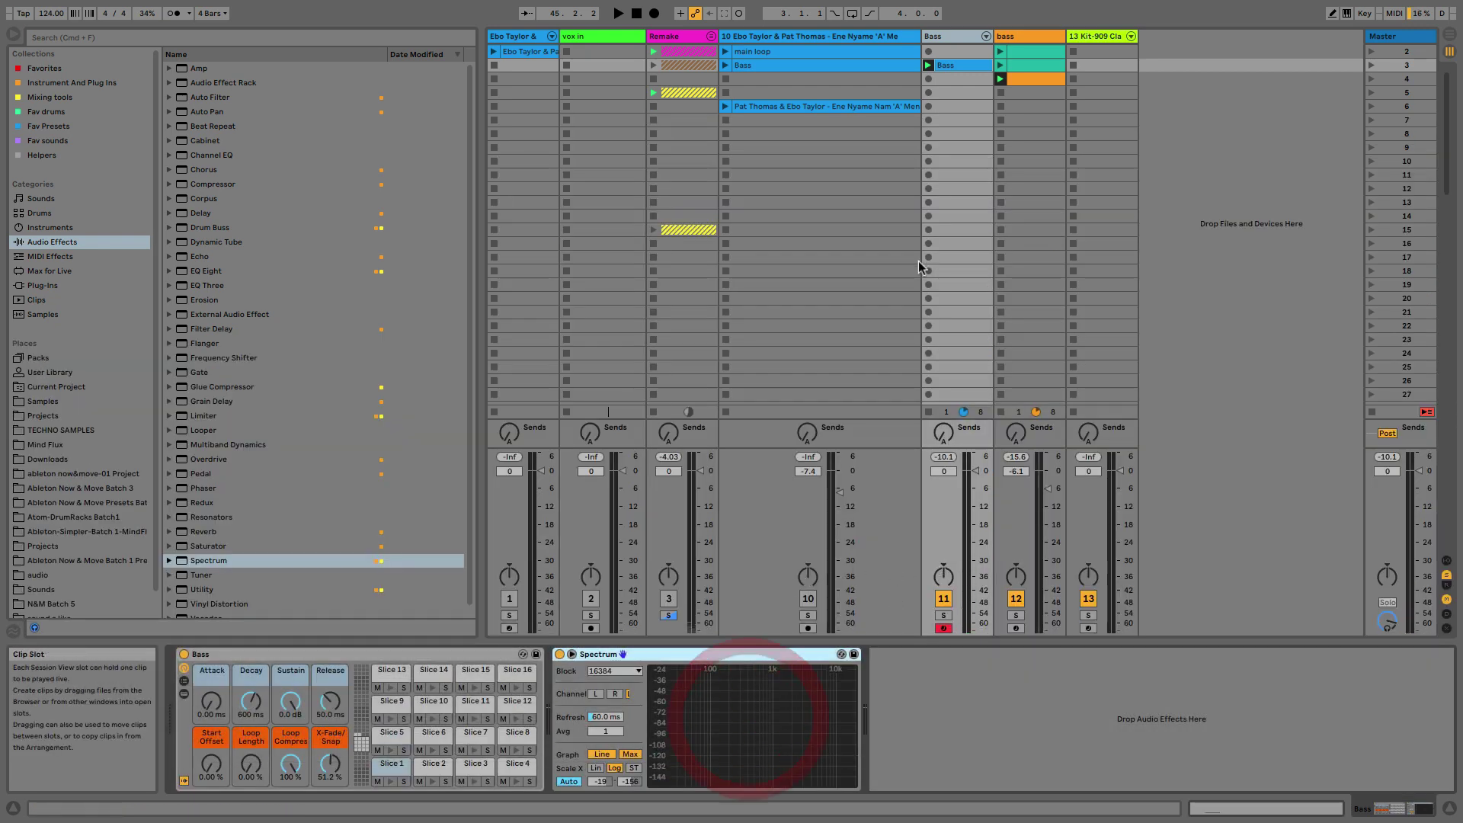
key(space)
click(726, 689)
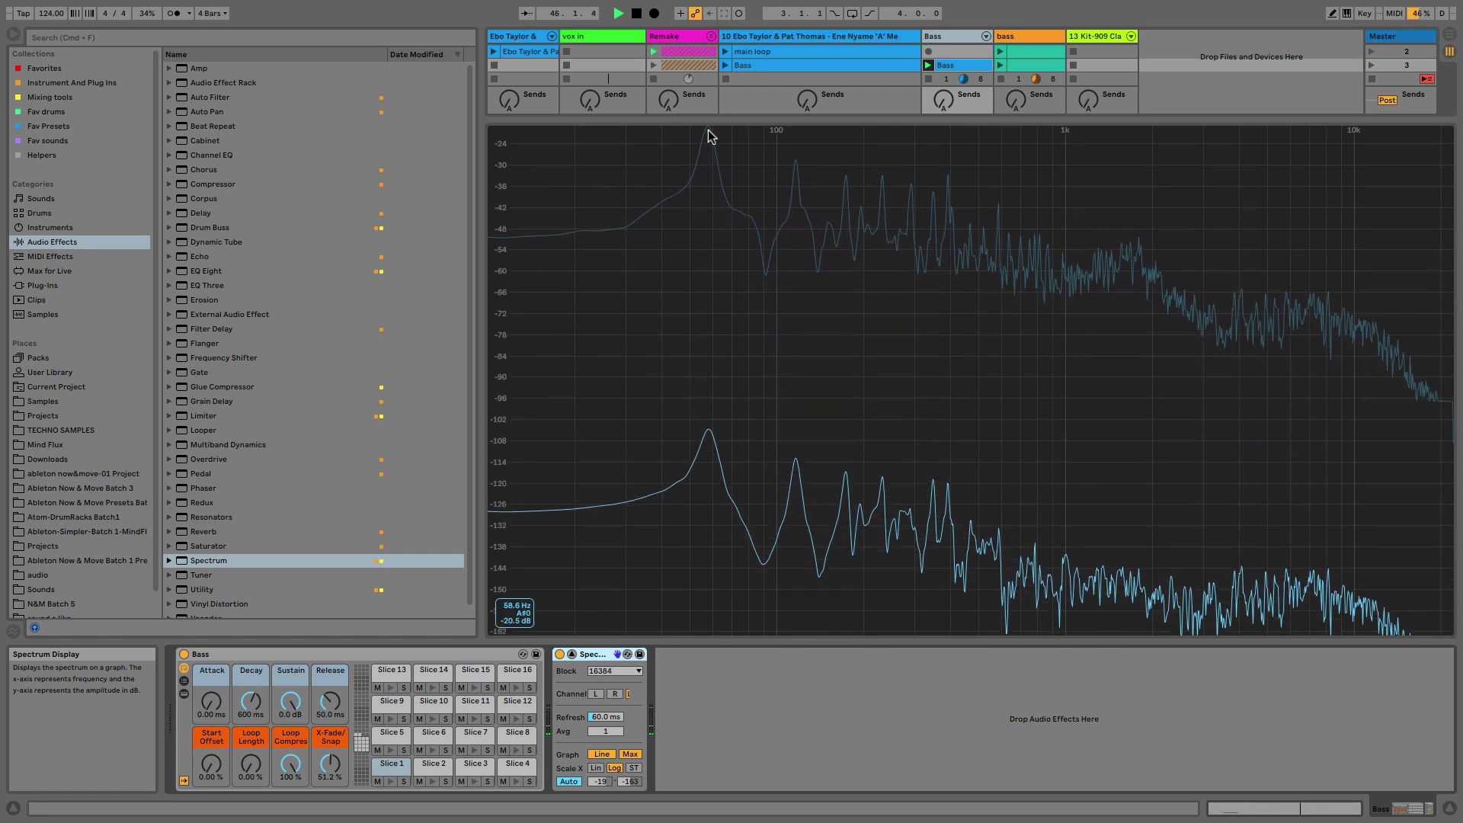
key(space)
double_click(1025, 79)
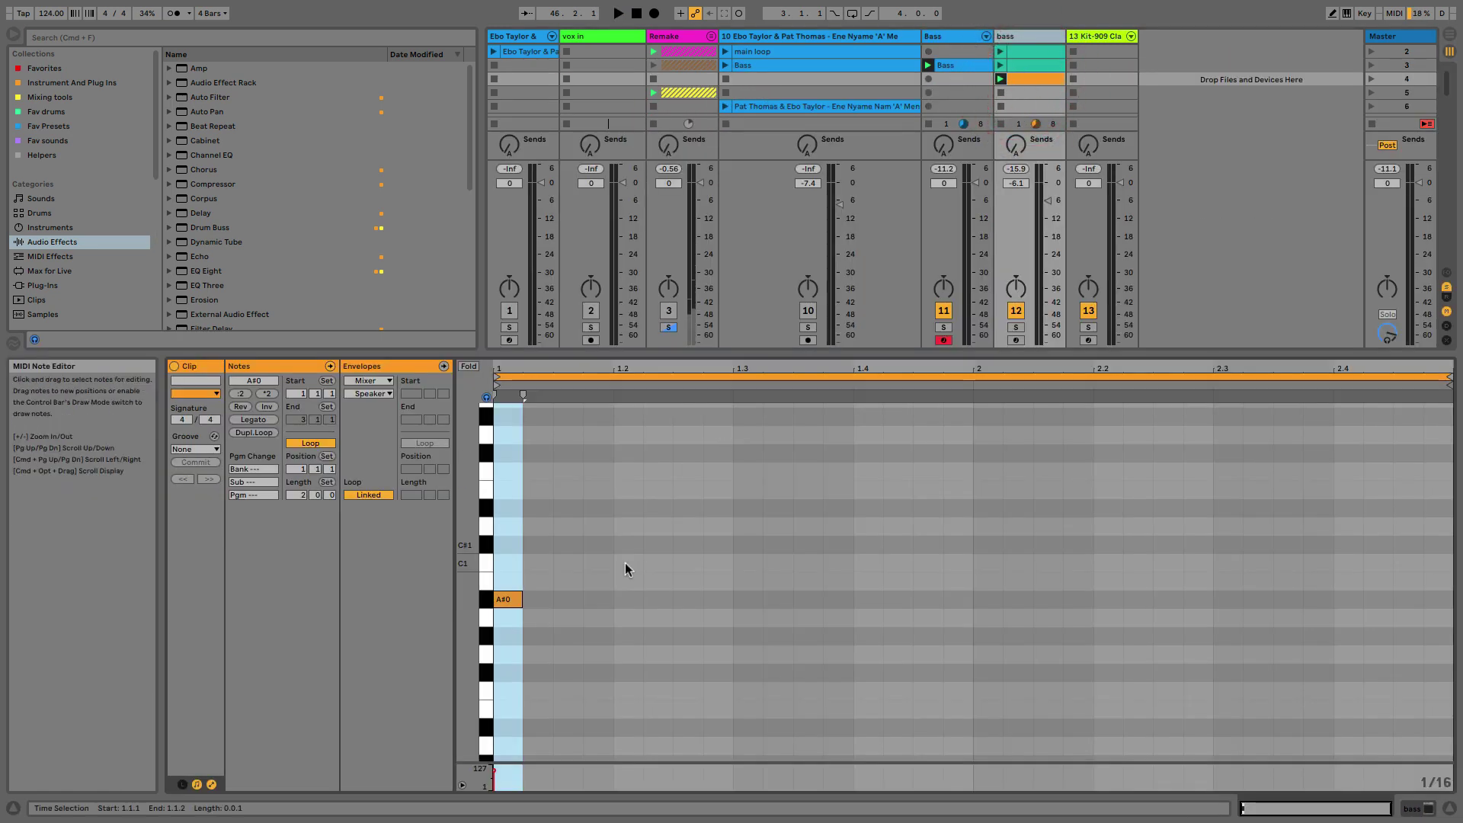
double_click(598, 599)
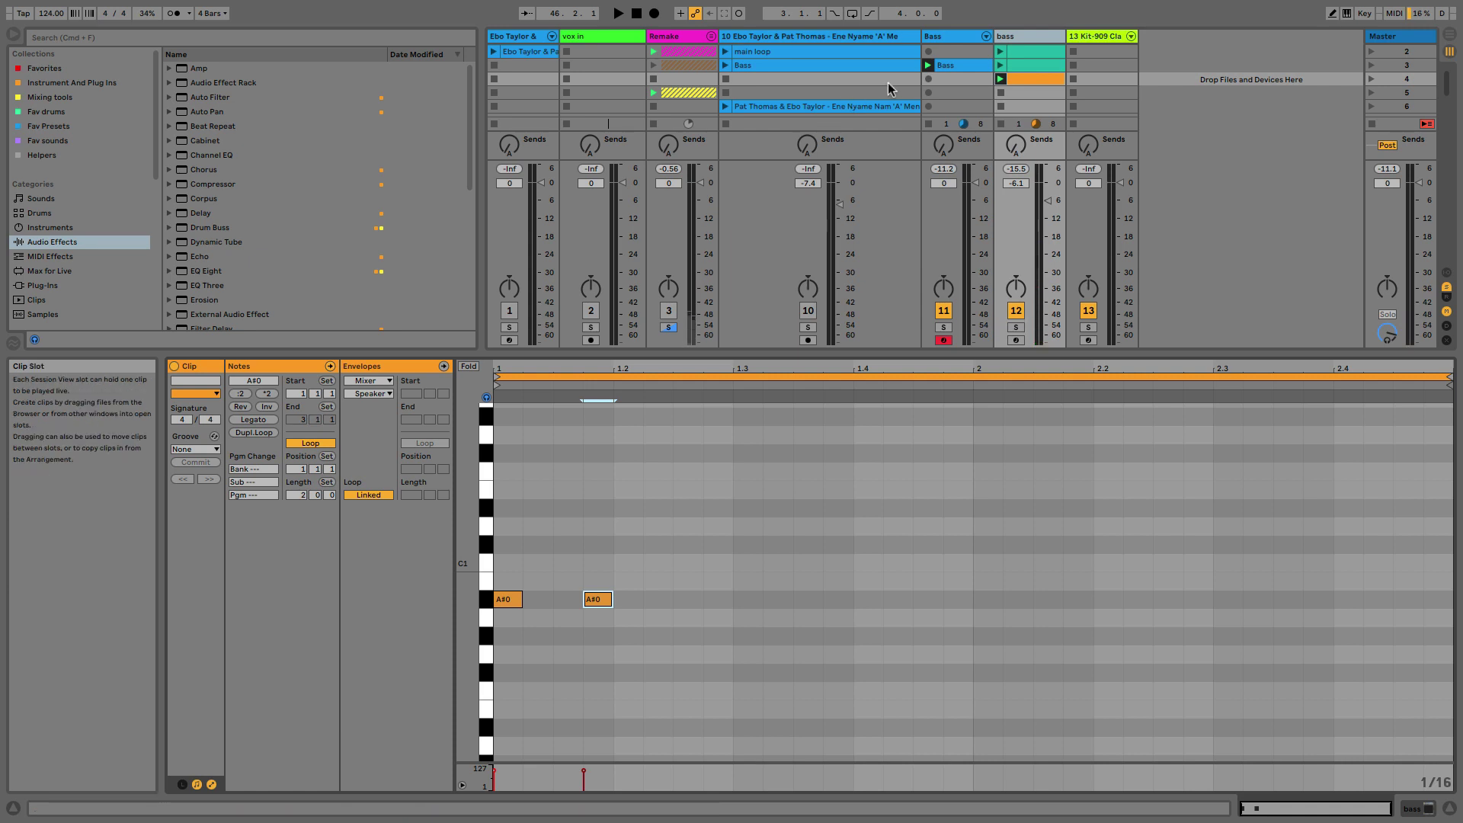
Step: Read Slice 3's pitch in the Spectrum and add an F0 note at 1.2.3
click(954, 64)
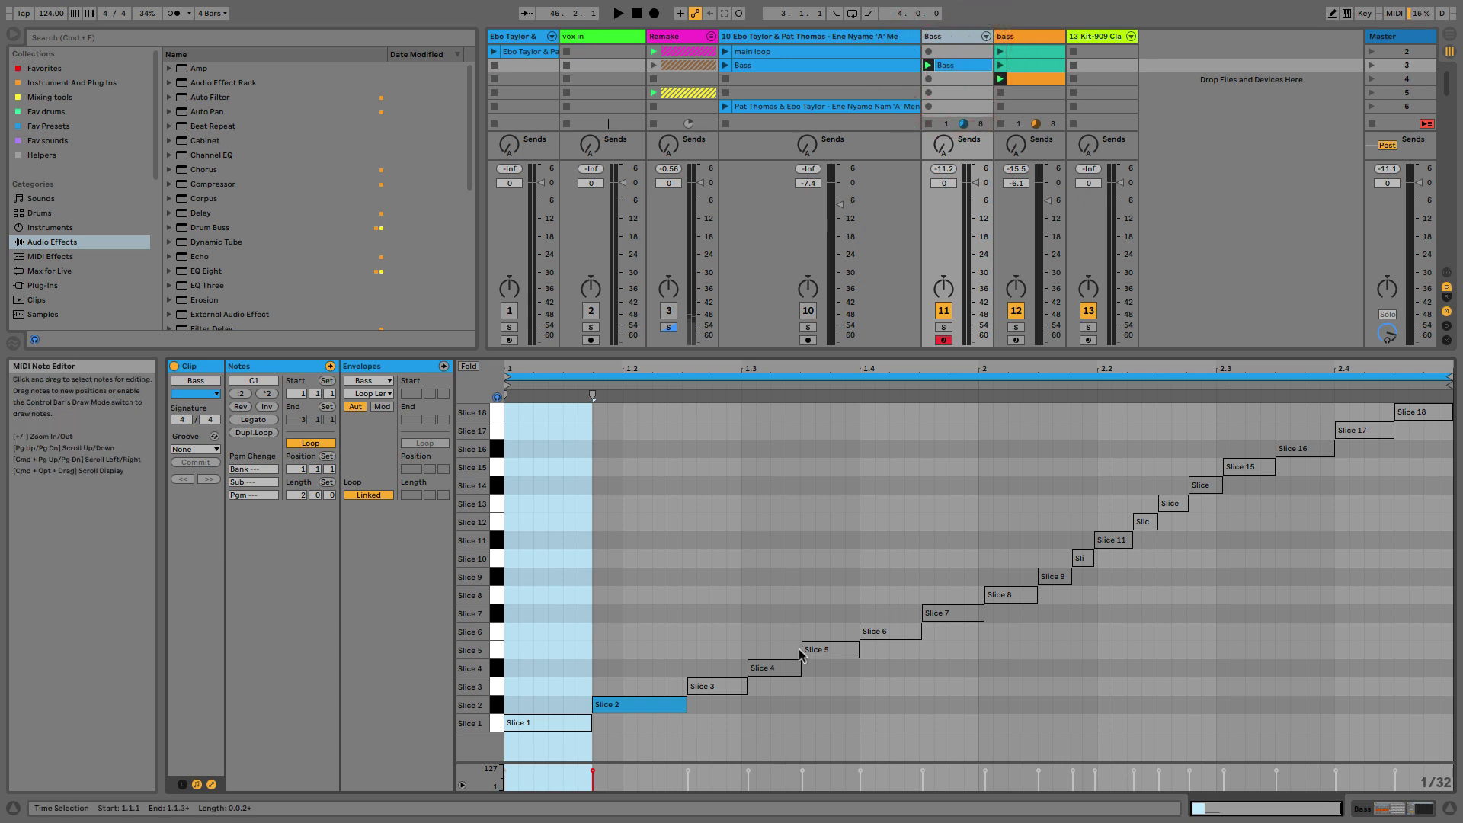
click(621, 746)
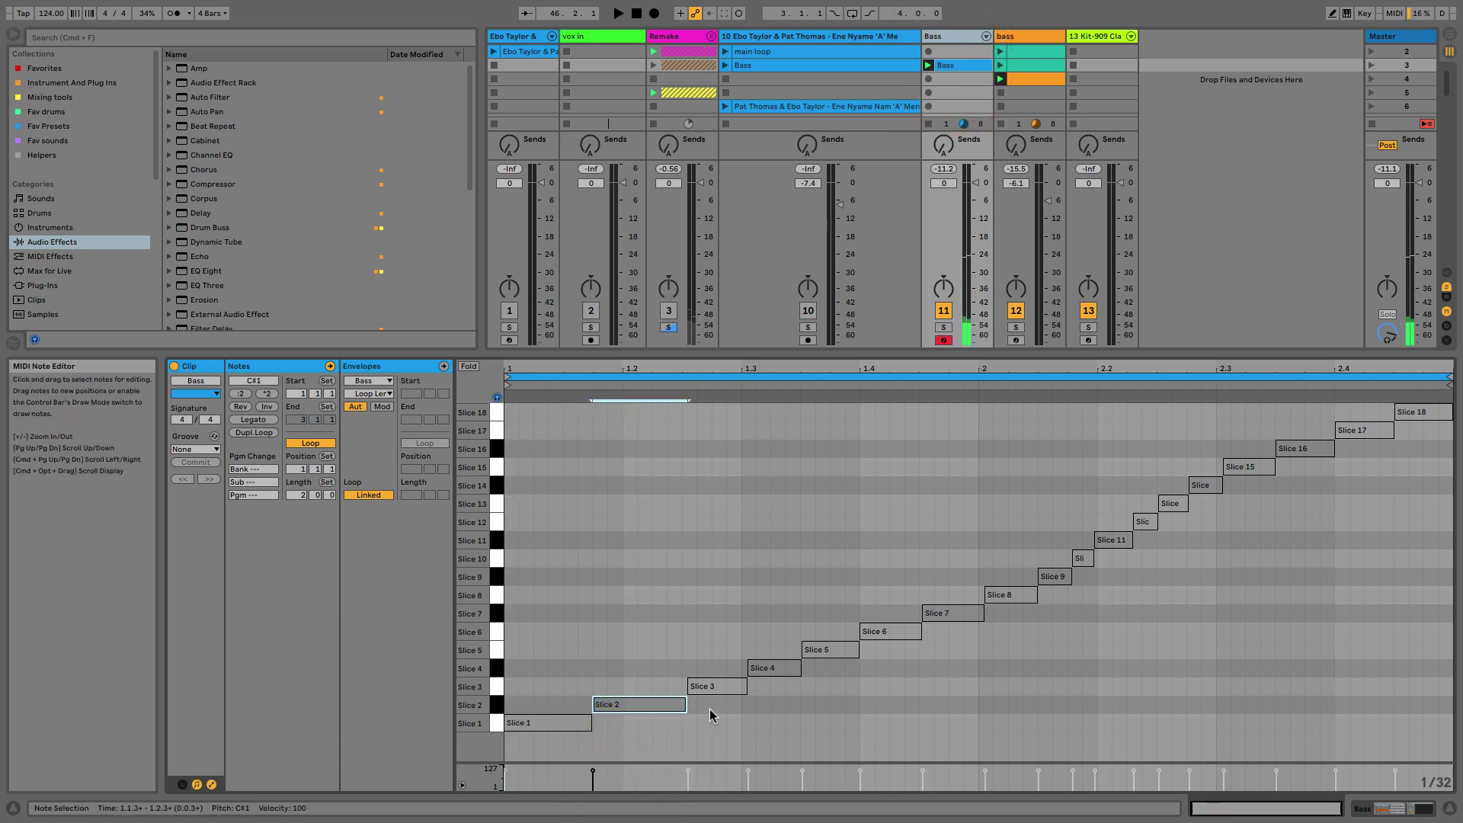
click(714, 687)
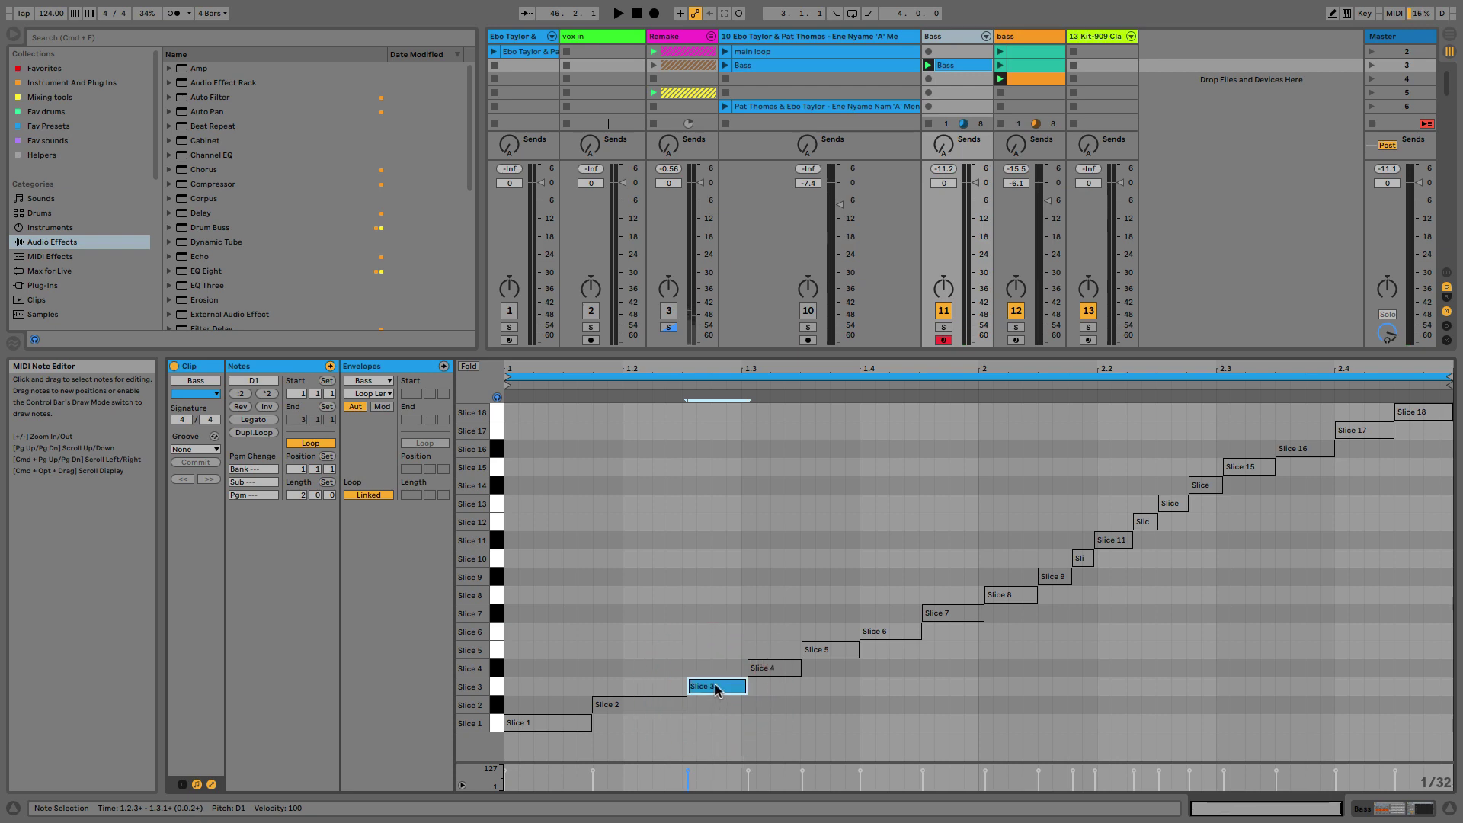
key(shift+Tab)
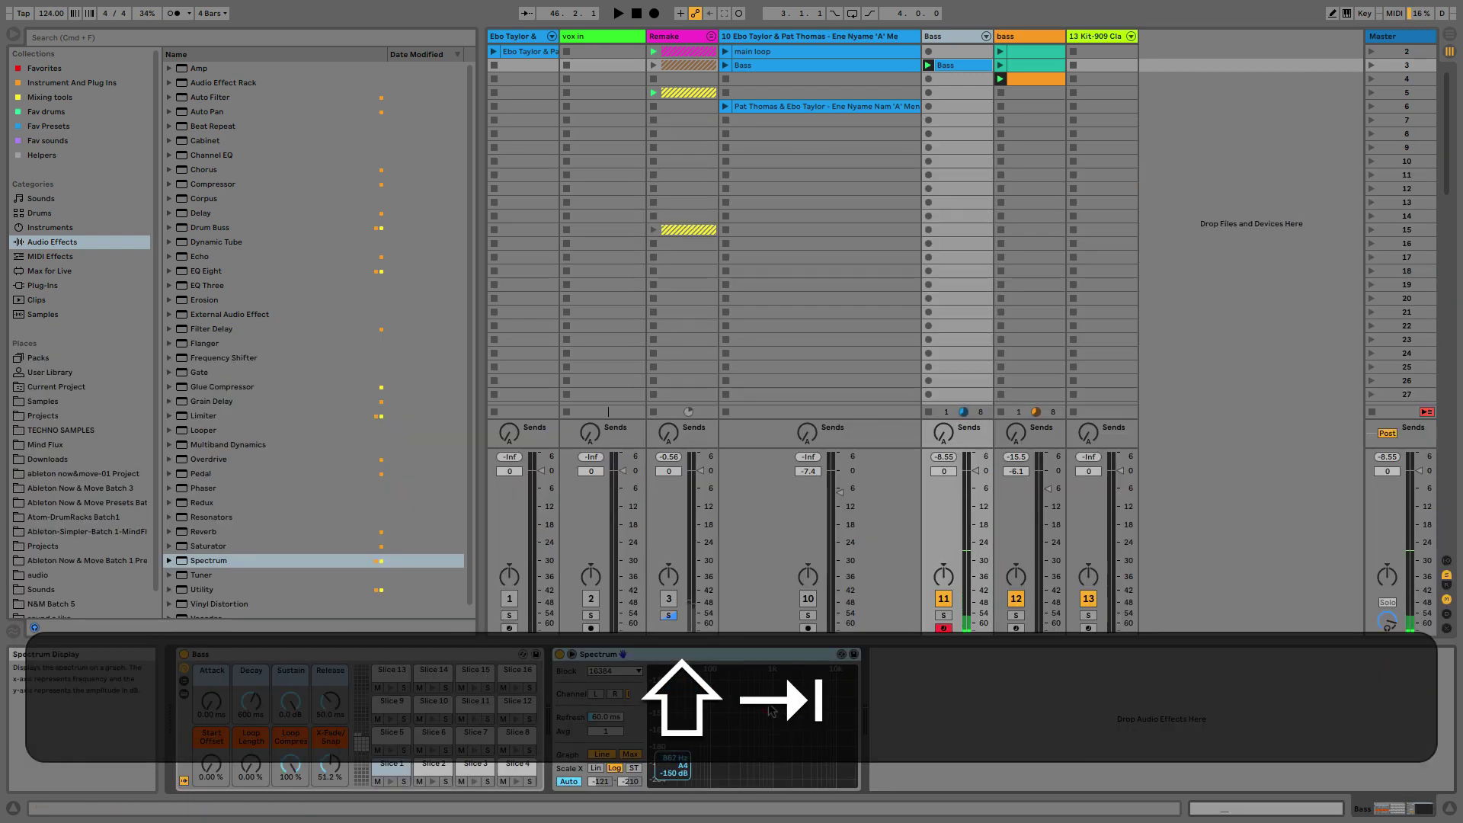
click(766, 705)
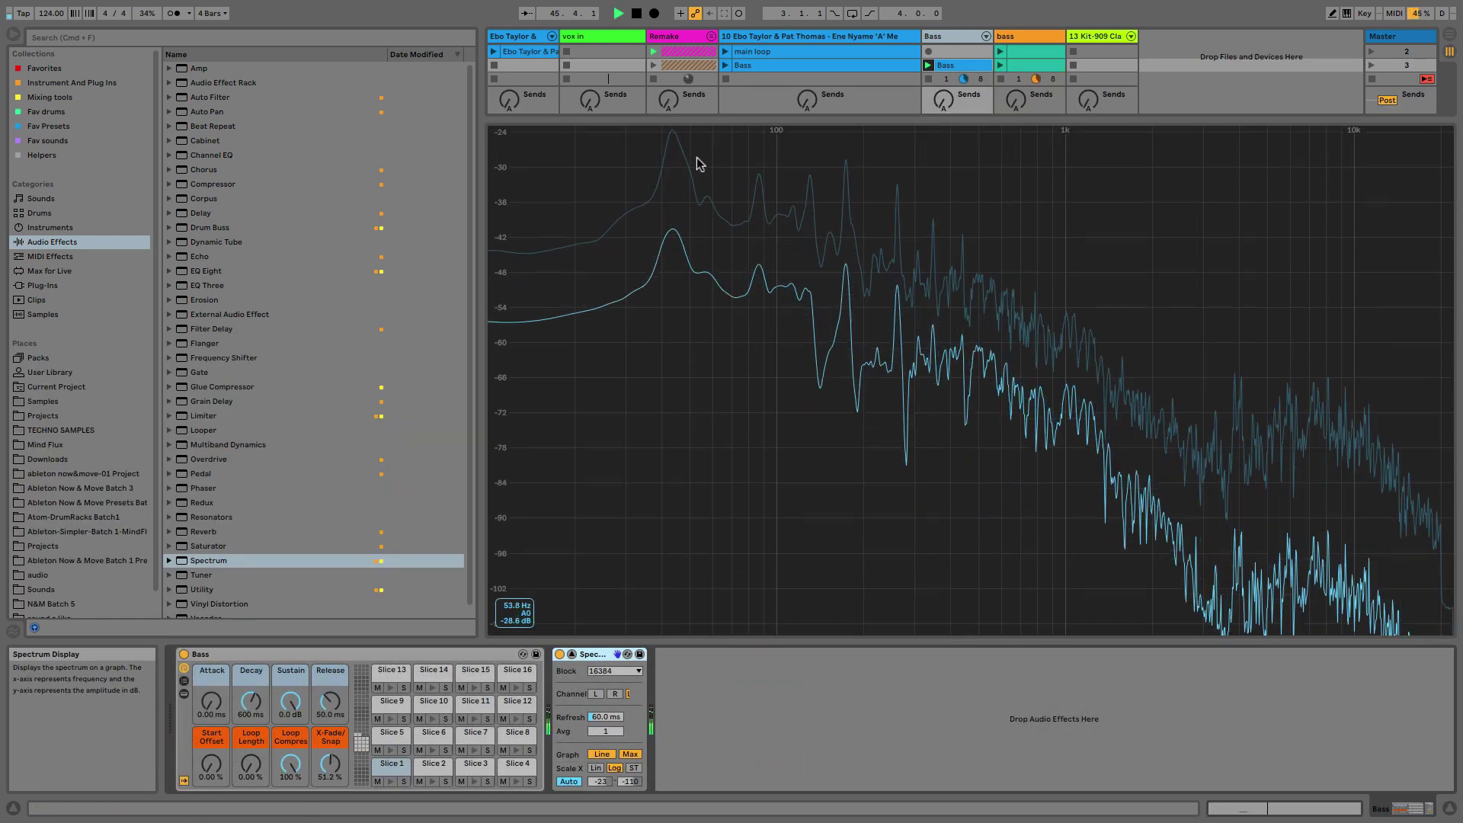
click(676, 142)
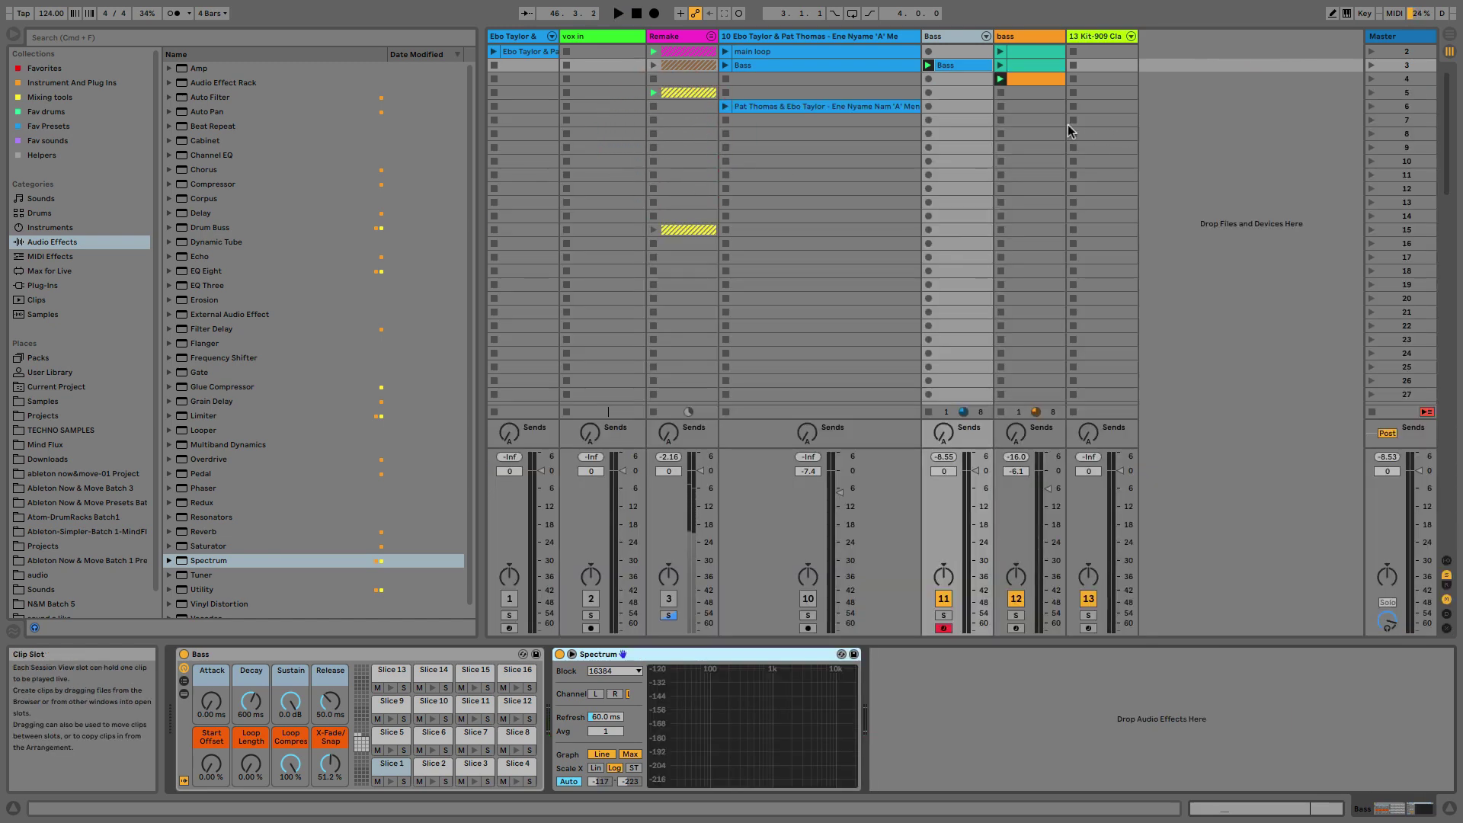
double_click(1019, 77)
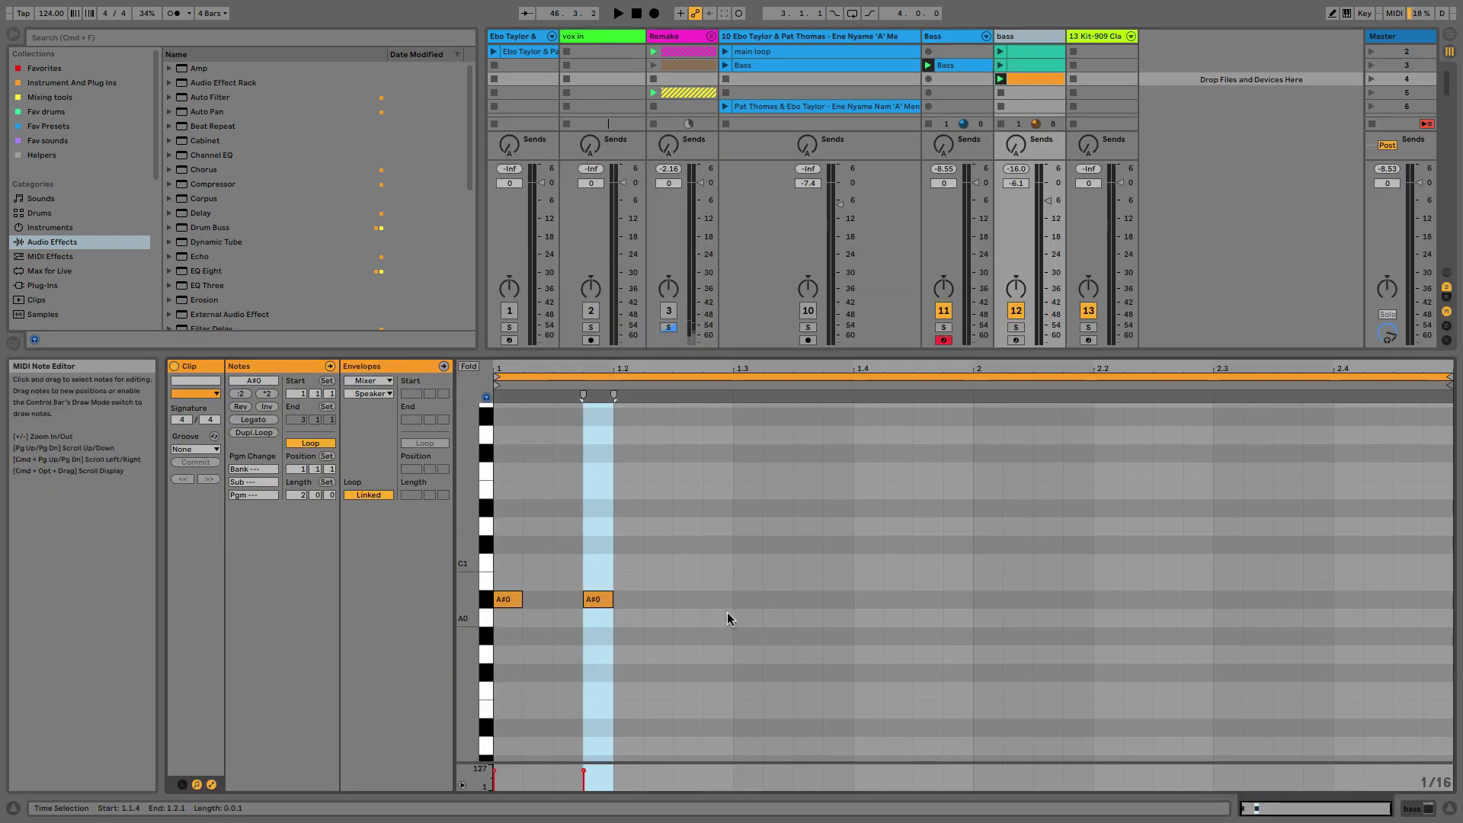
double_click(692, 689)
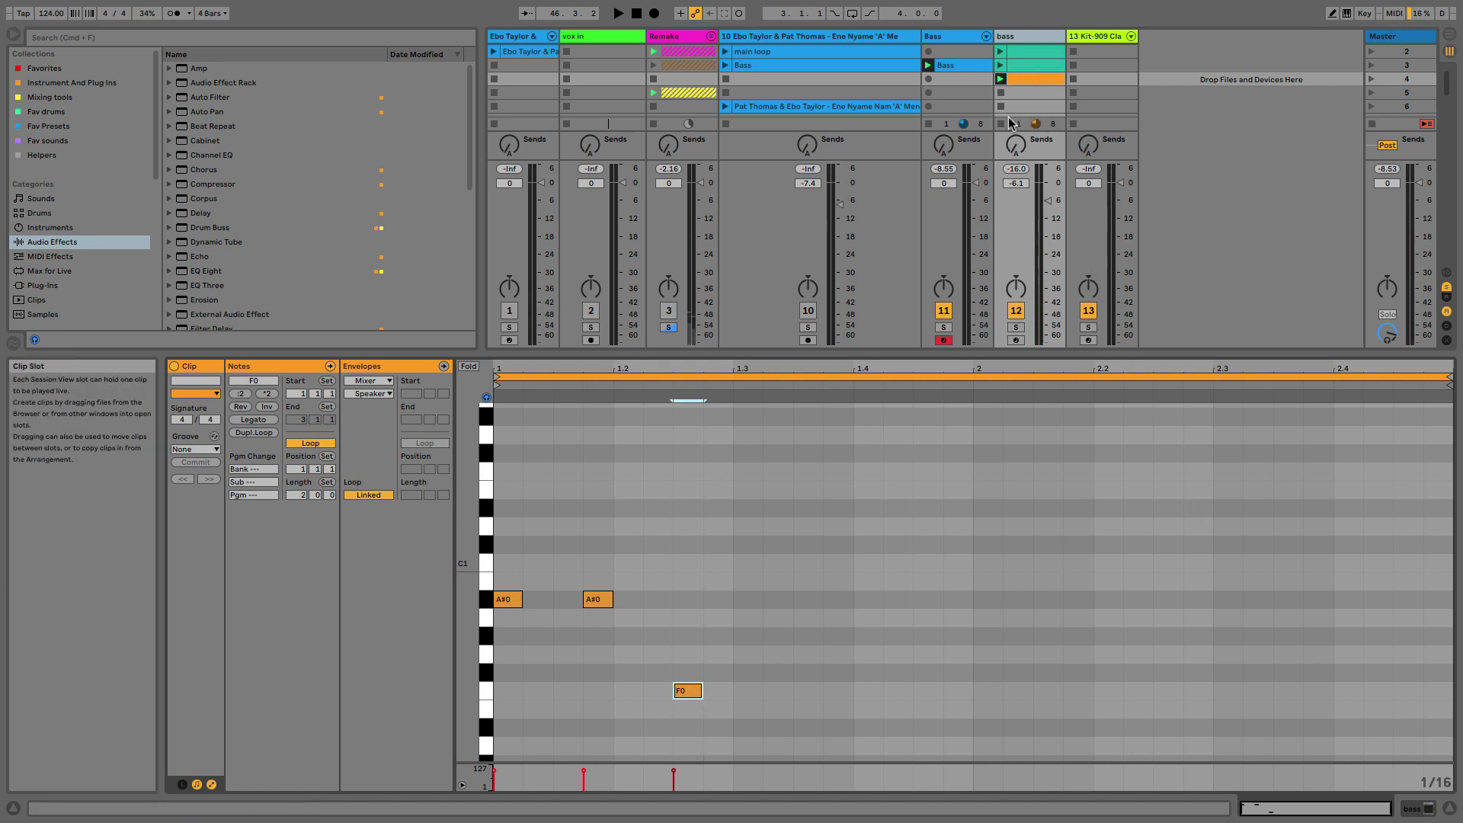
Step: Stop the clips on tracks 11 and 12 and launch the teal bass clip with its notes shown
click(928, 124)
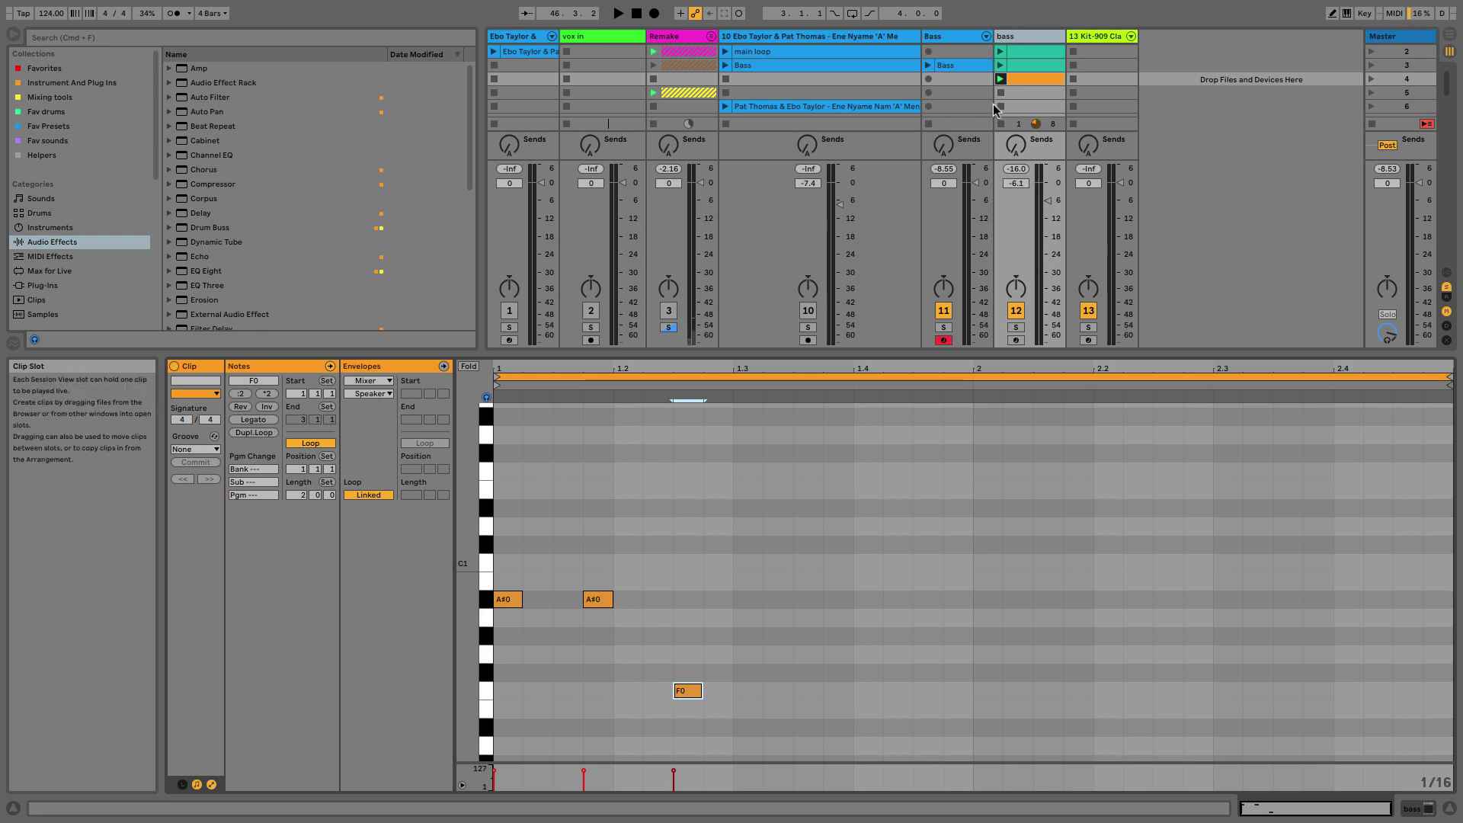
click(1001, 123)
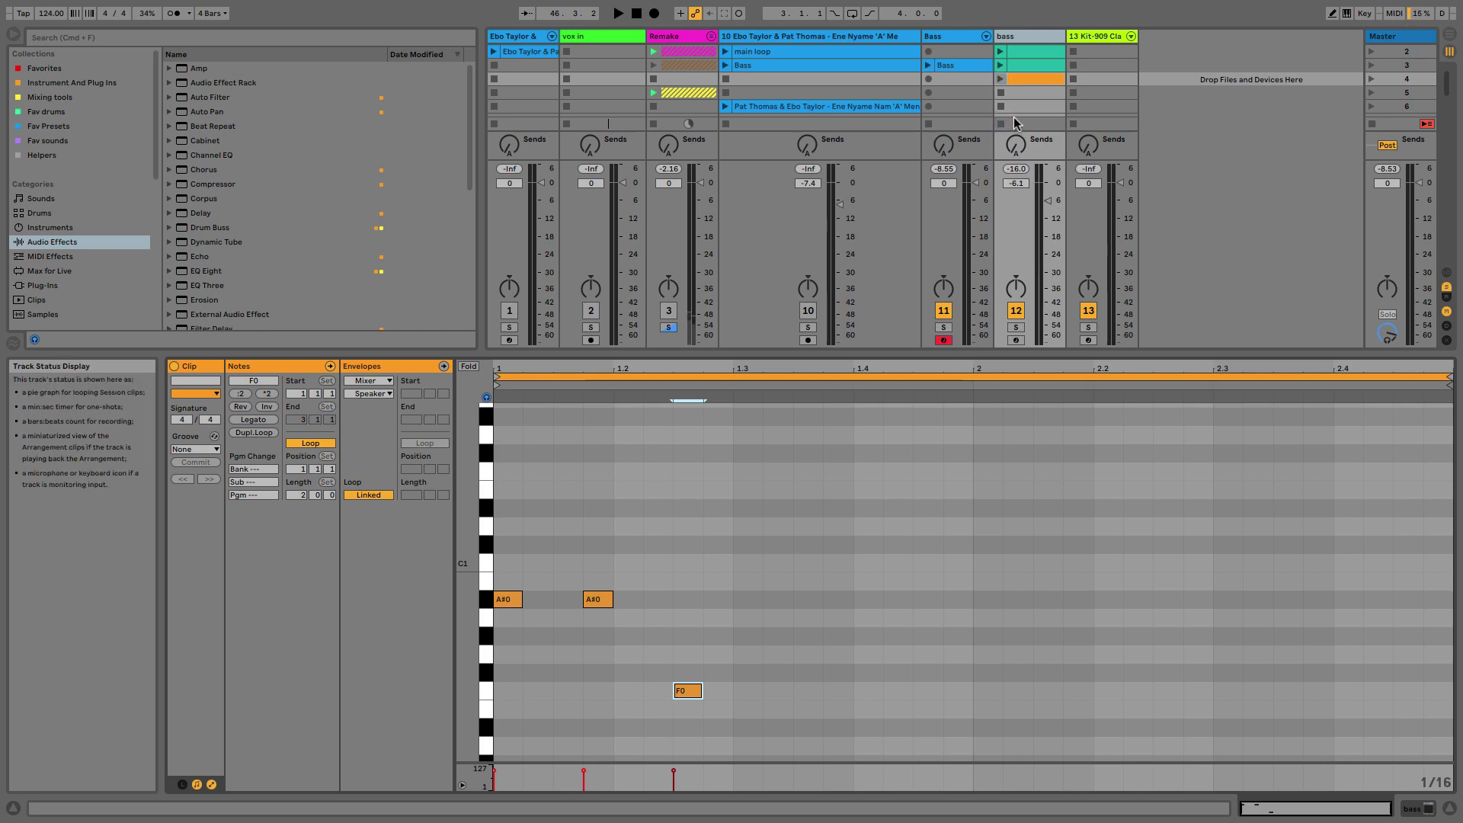
click(1018, 51)
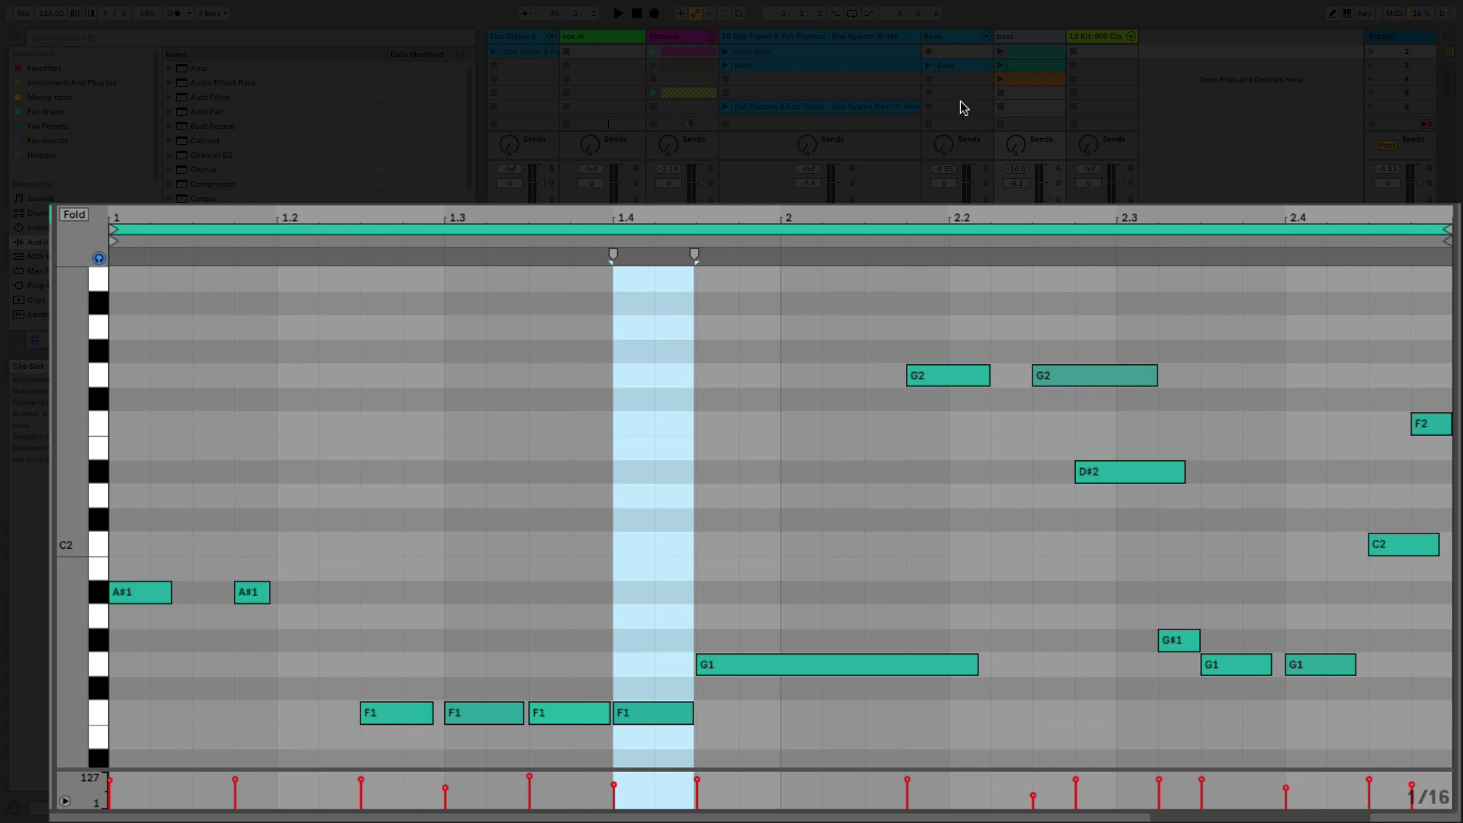
click(1003, 52)
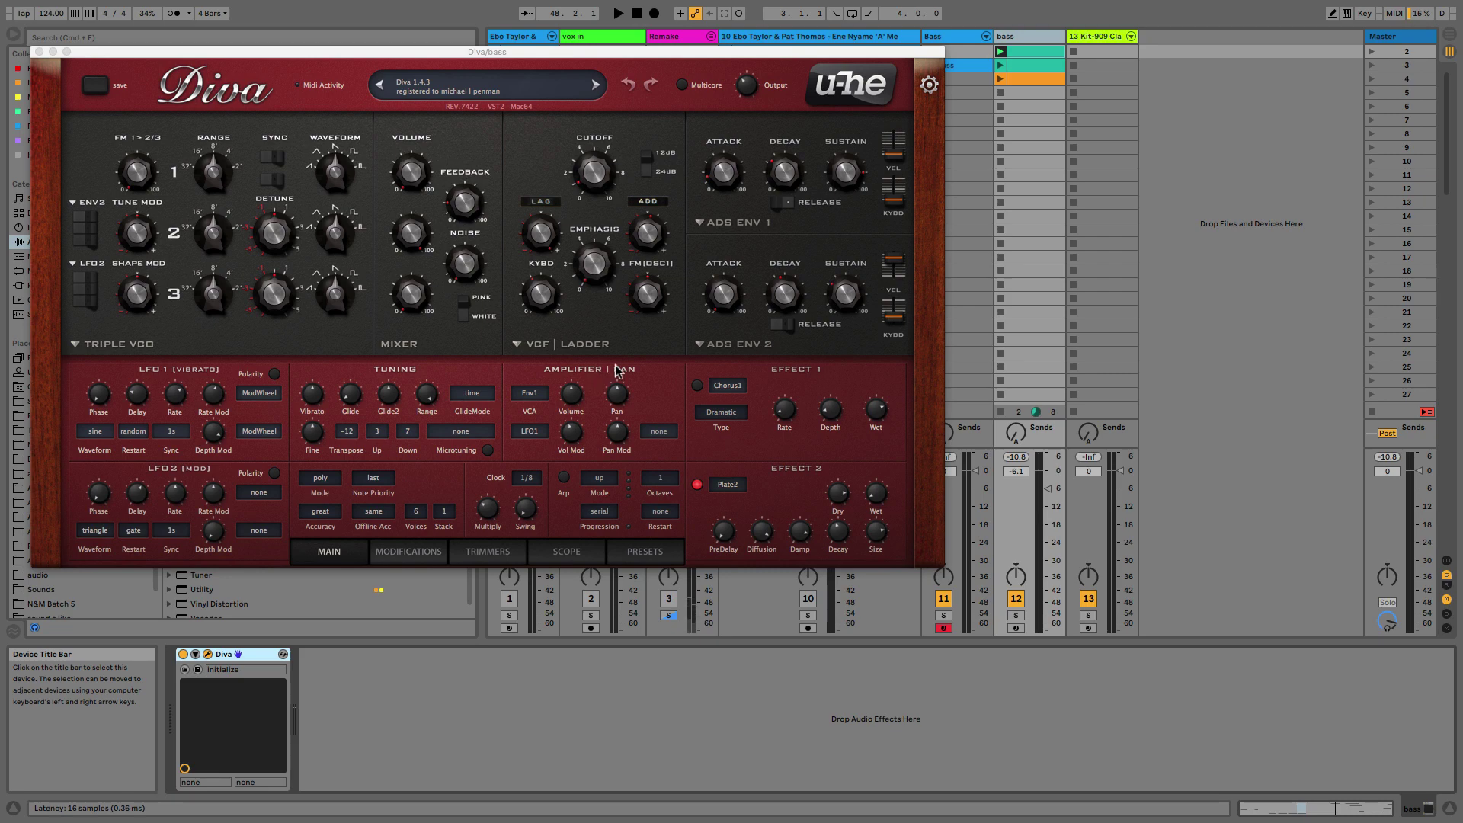
Step: Load Diva's INIT June-60 preset from the 8 TEMPLATES folder
click(657, 552)
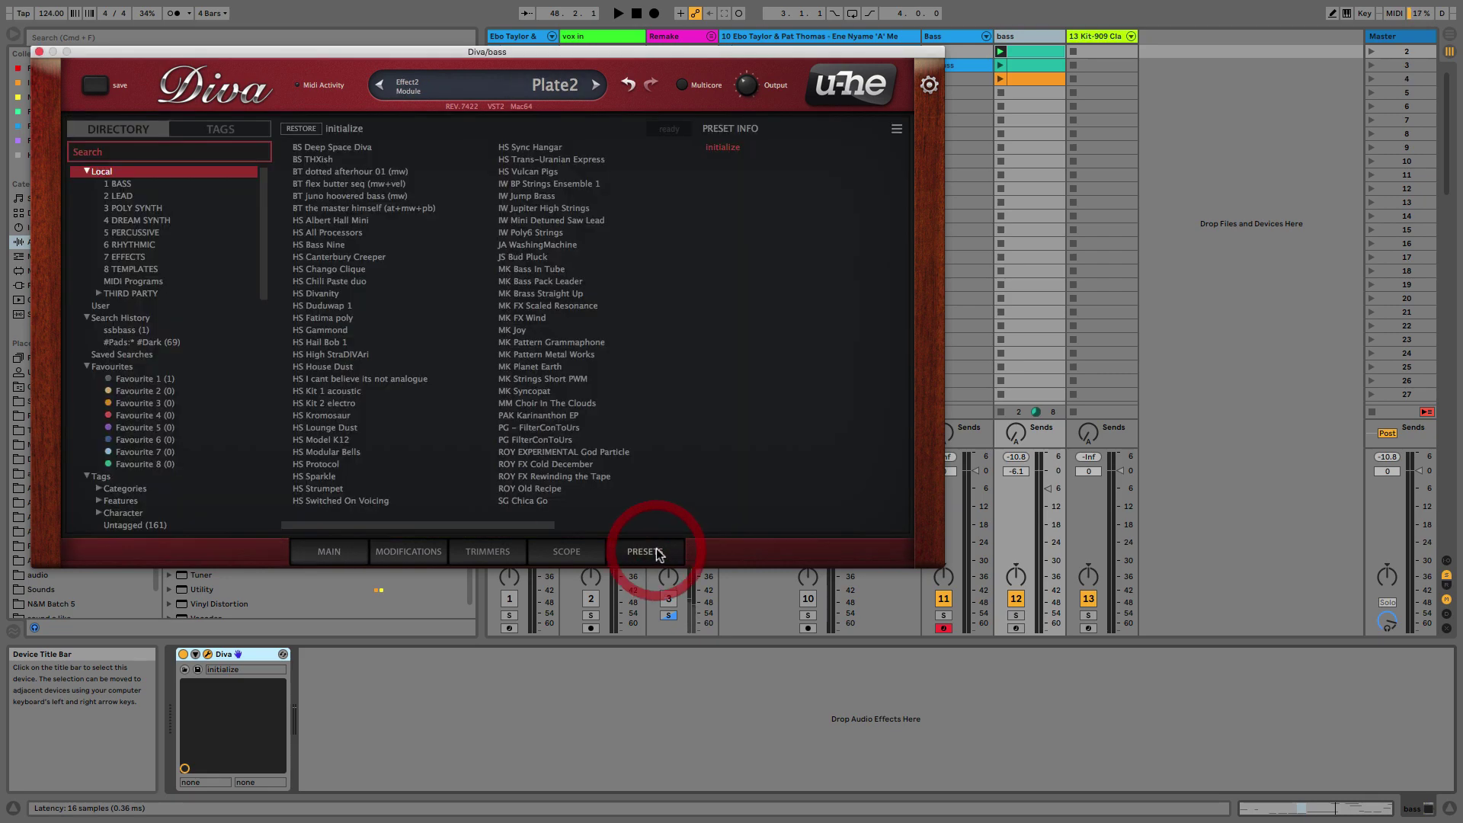
click(168, 272)
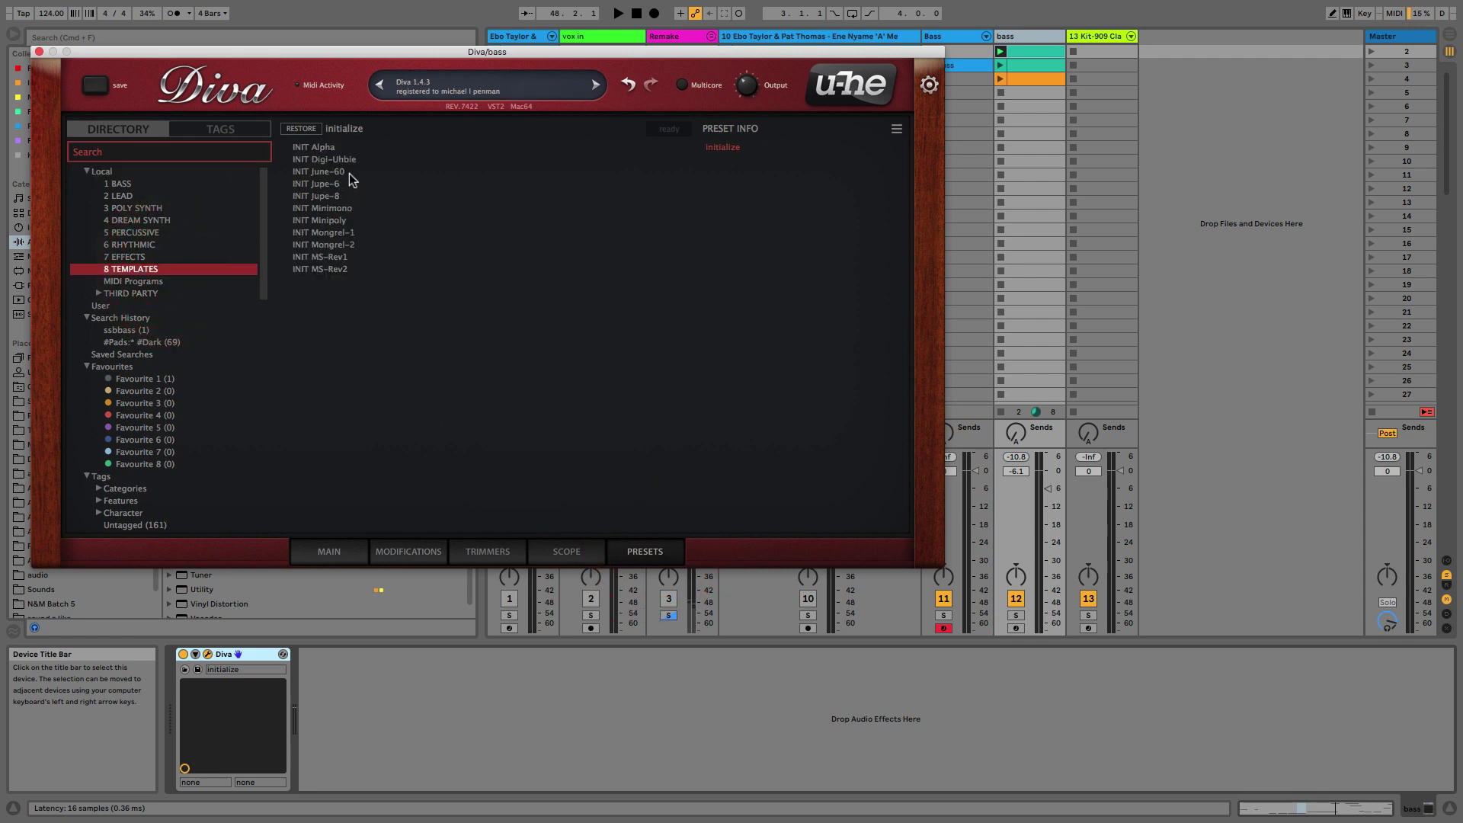
click(349, 175)
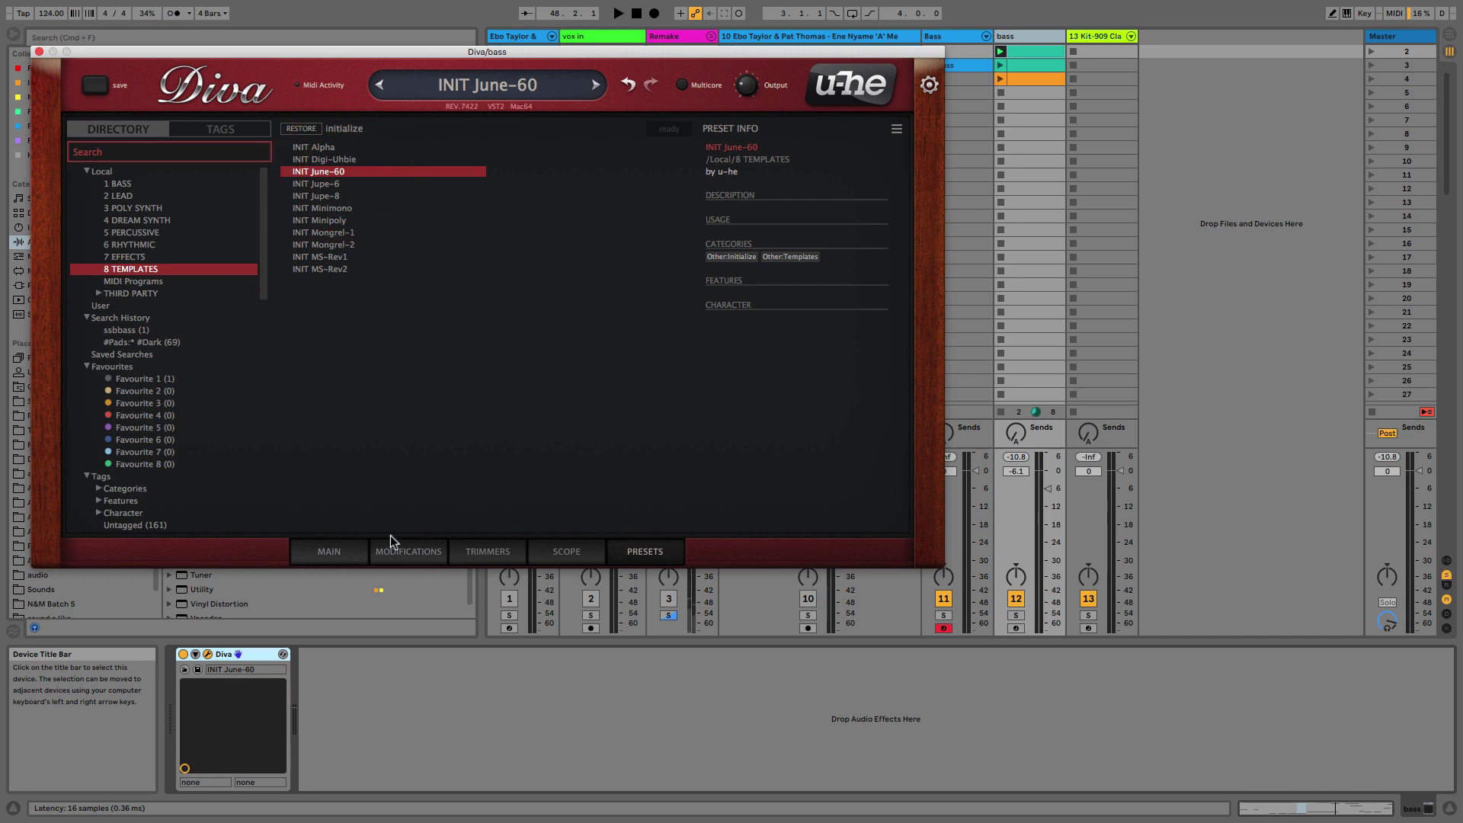
Step: Set Diva's voice mode to mono on the MAIN panel and start playback
click(343, 551)
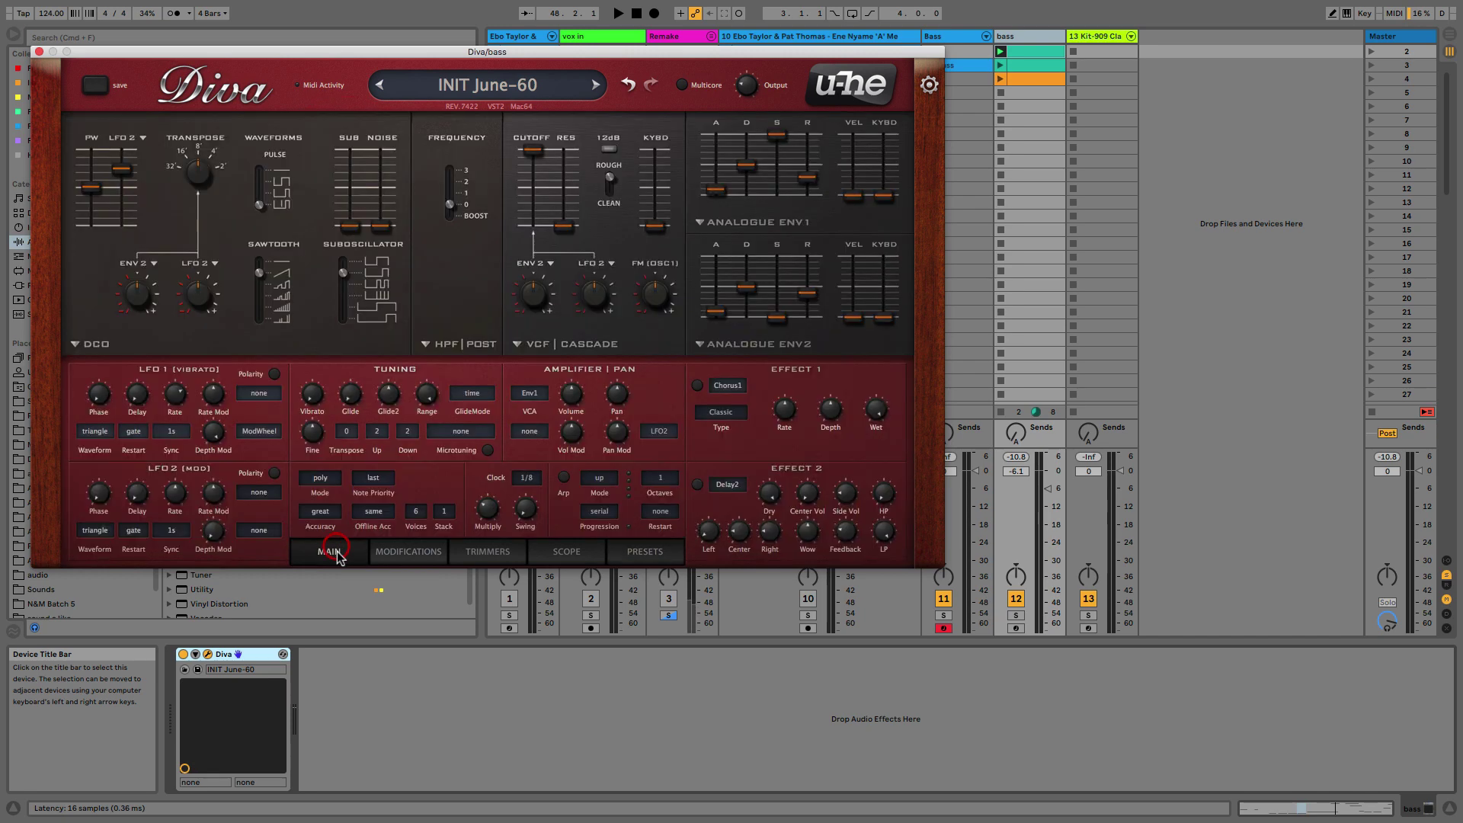
click(314, 482)
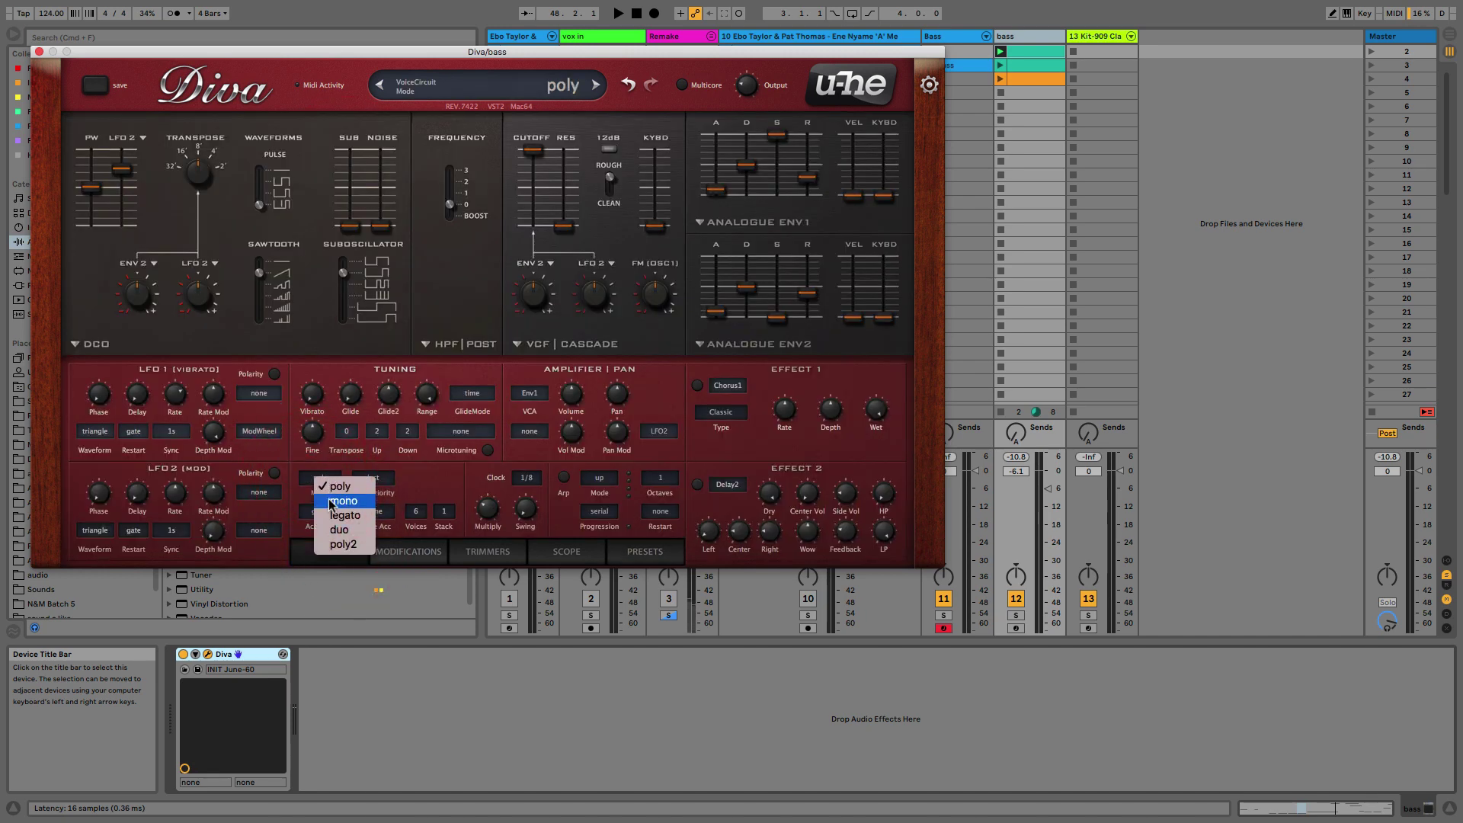
click(332, 502)
key(space)
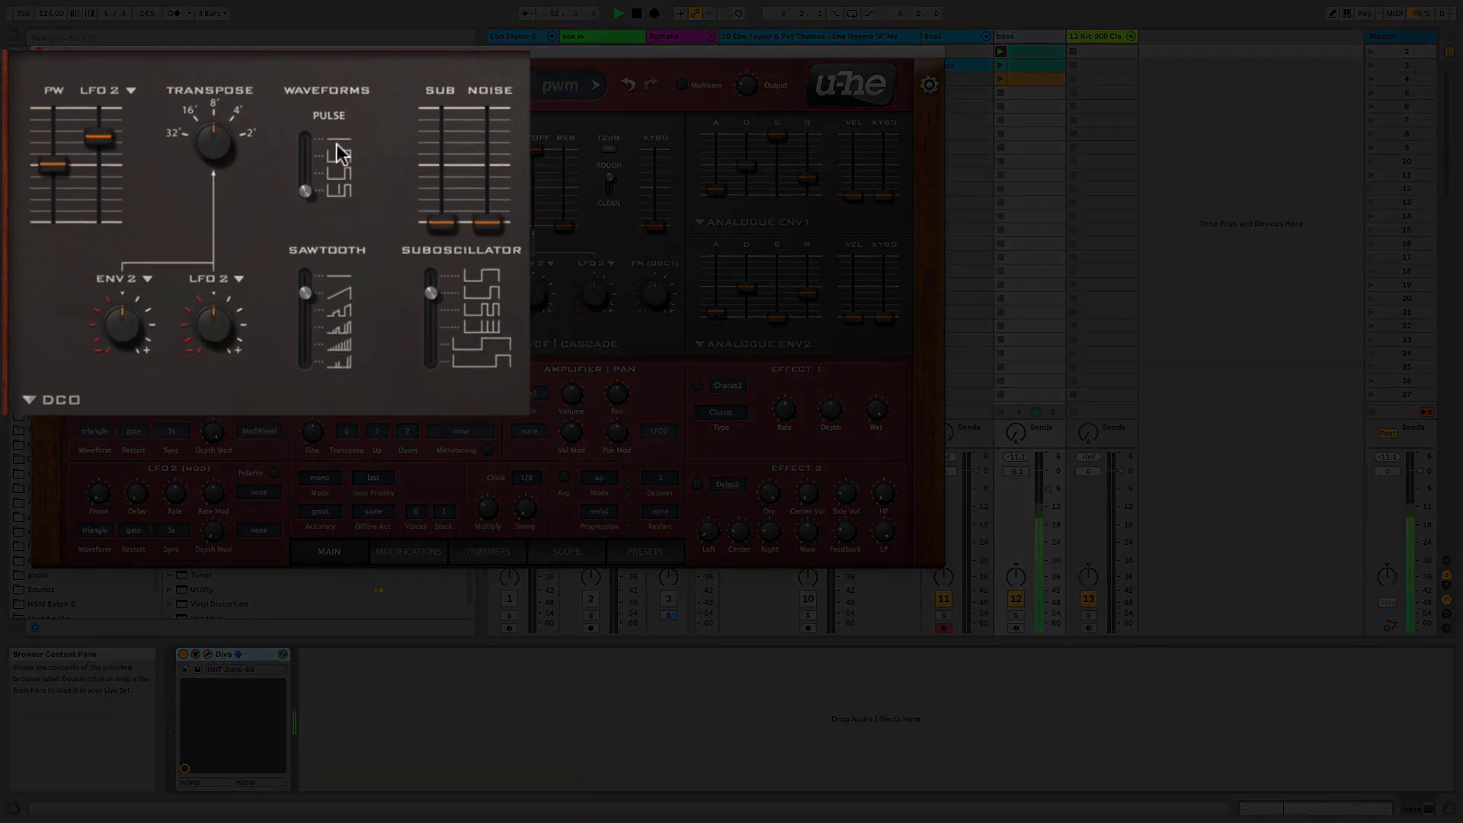
Step: Reshape Diva's DCO pulse, sub-oscillator and sawtooth waveforms for the bass oscillator mix
mouse_move(306, 191)
mouse_down()
mouse_move(307, 138)
mouse_move(306, 152)
mouse_up()
drag(432, 294, 379, 10)
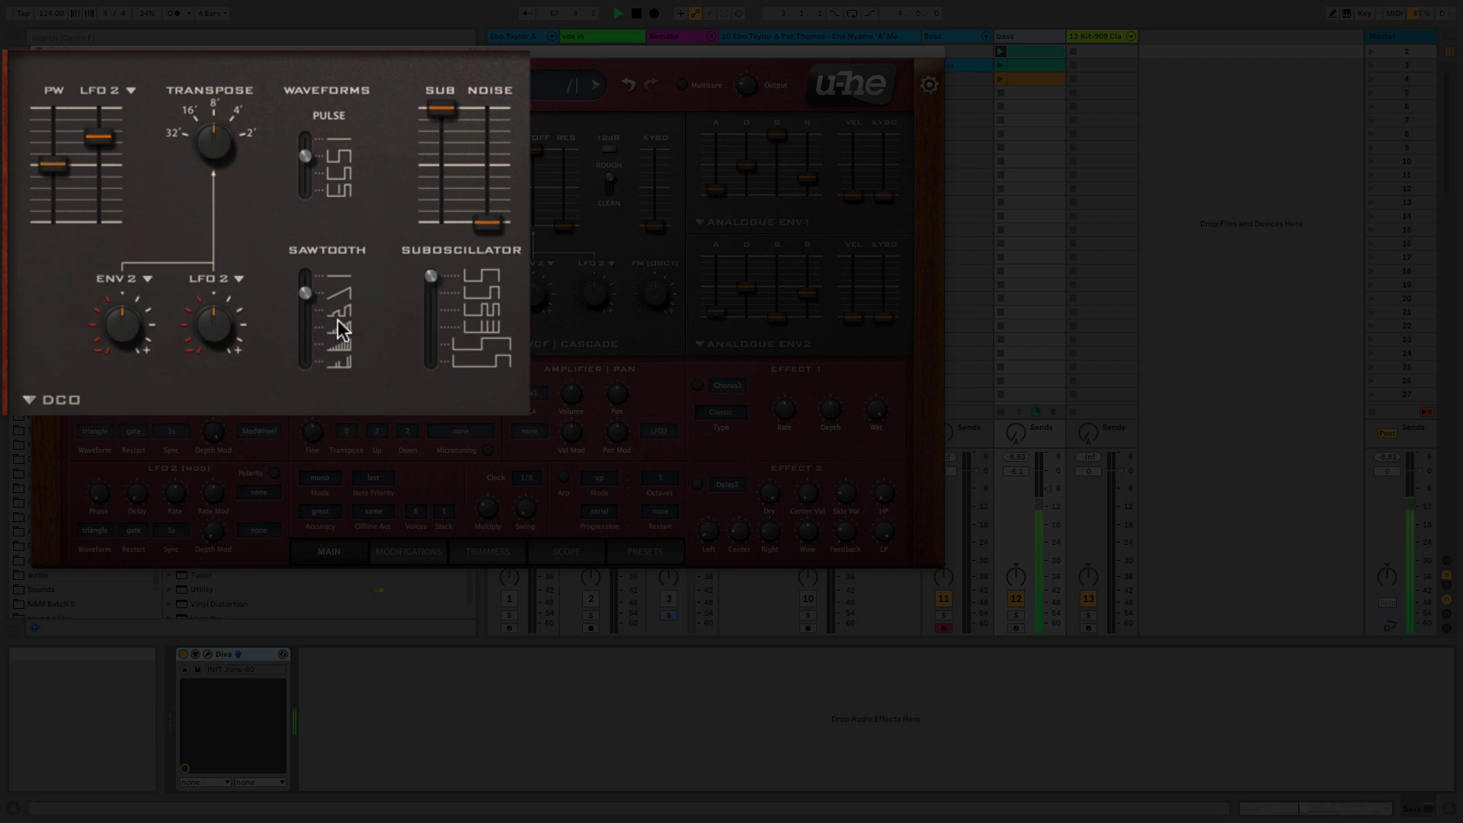
drag(306, 306, 311, 323)
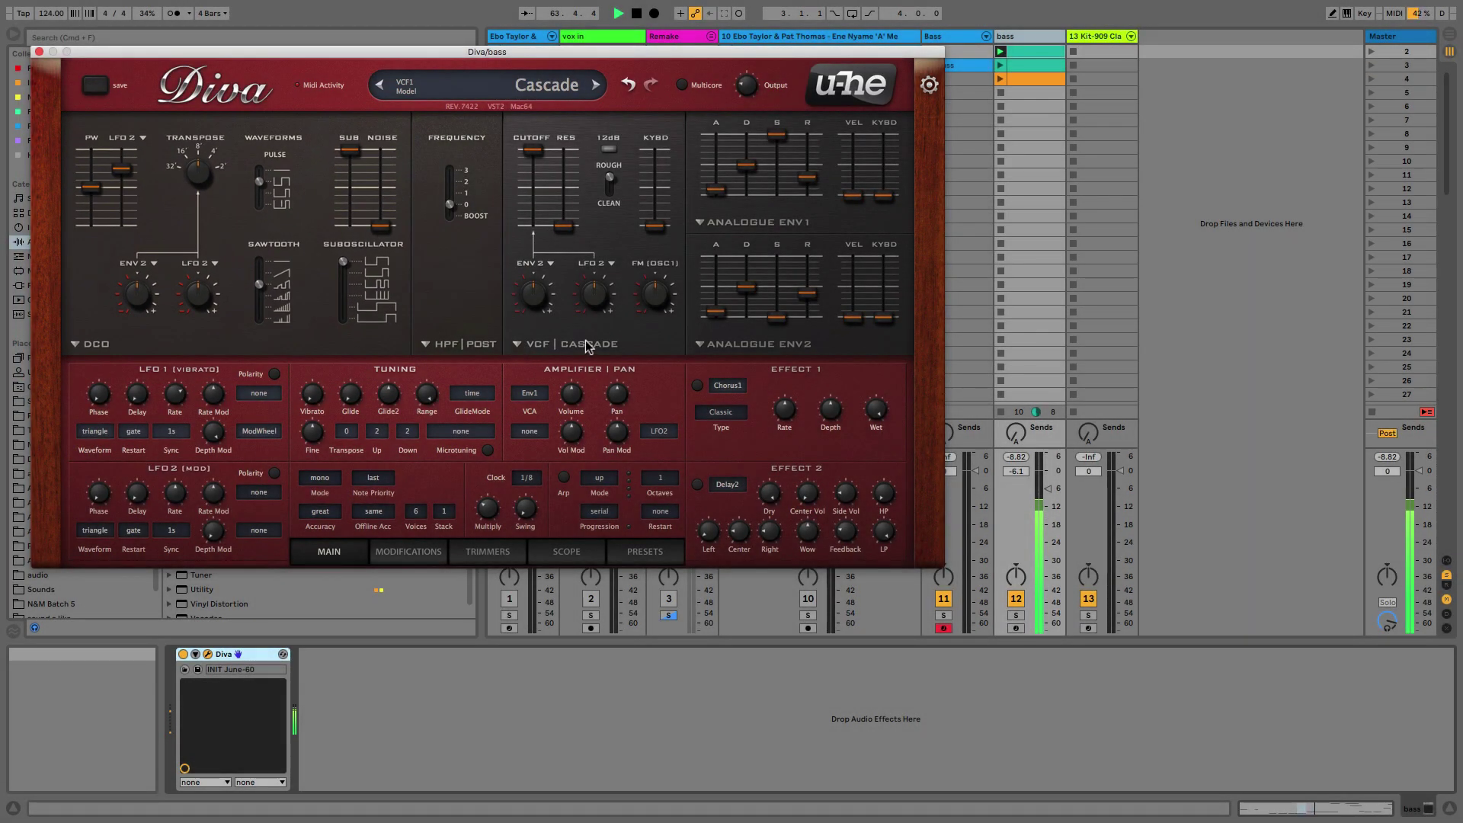
Step: Change Diva's VCF model from Cascade to Multimode using the filter model list
click(518, 346)
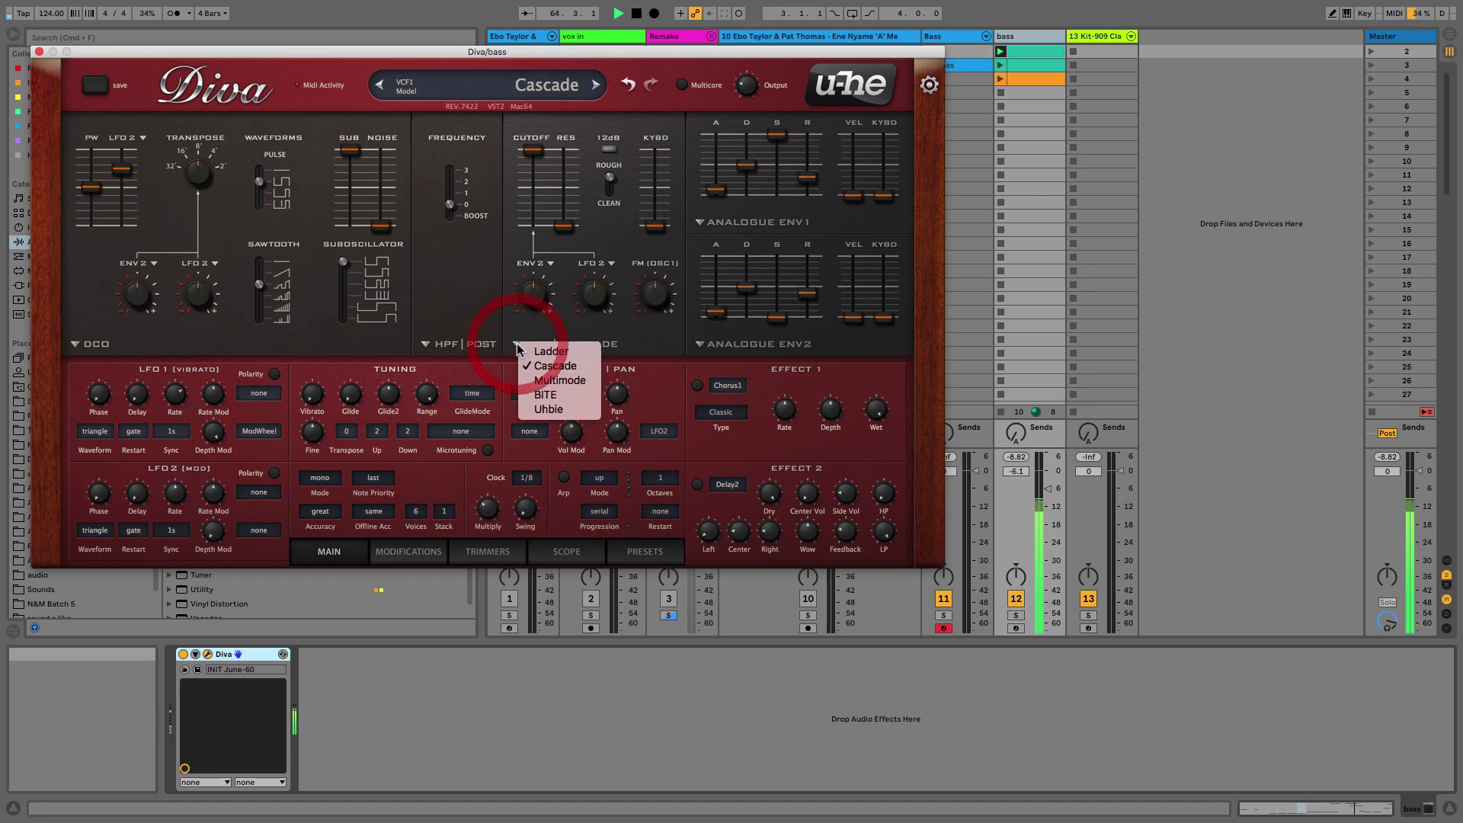
click(537, 381)
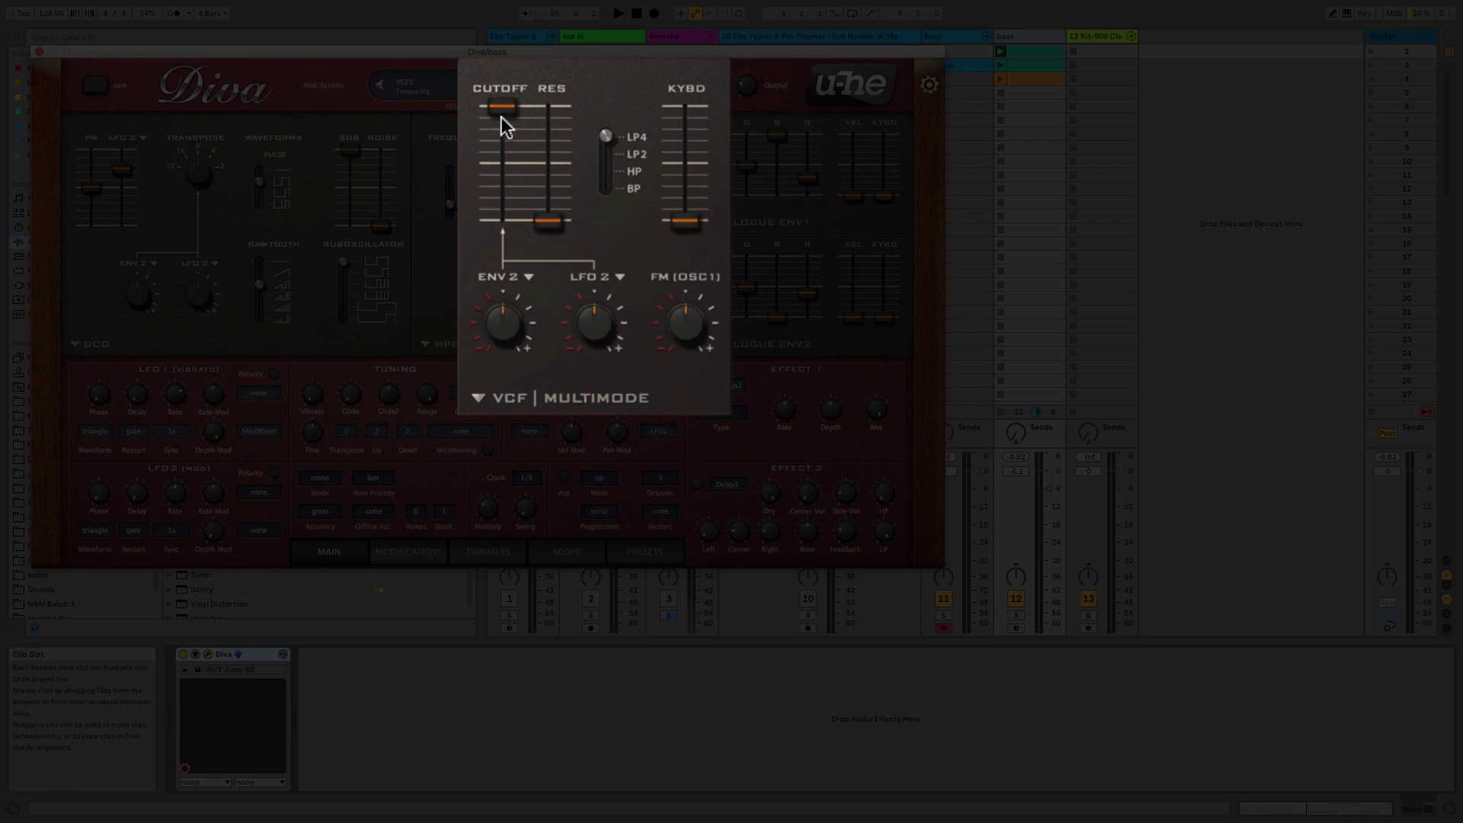
Step: Lower Diva's cutoff during playback, keep Env2 as the filter source, and add positive Env2 modulation
drag(496, 105, 555, 129)
key(space)
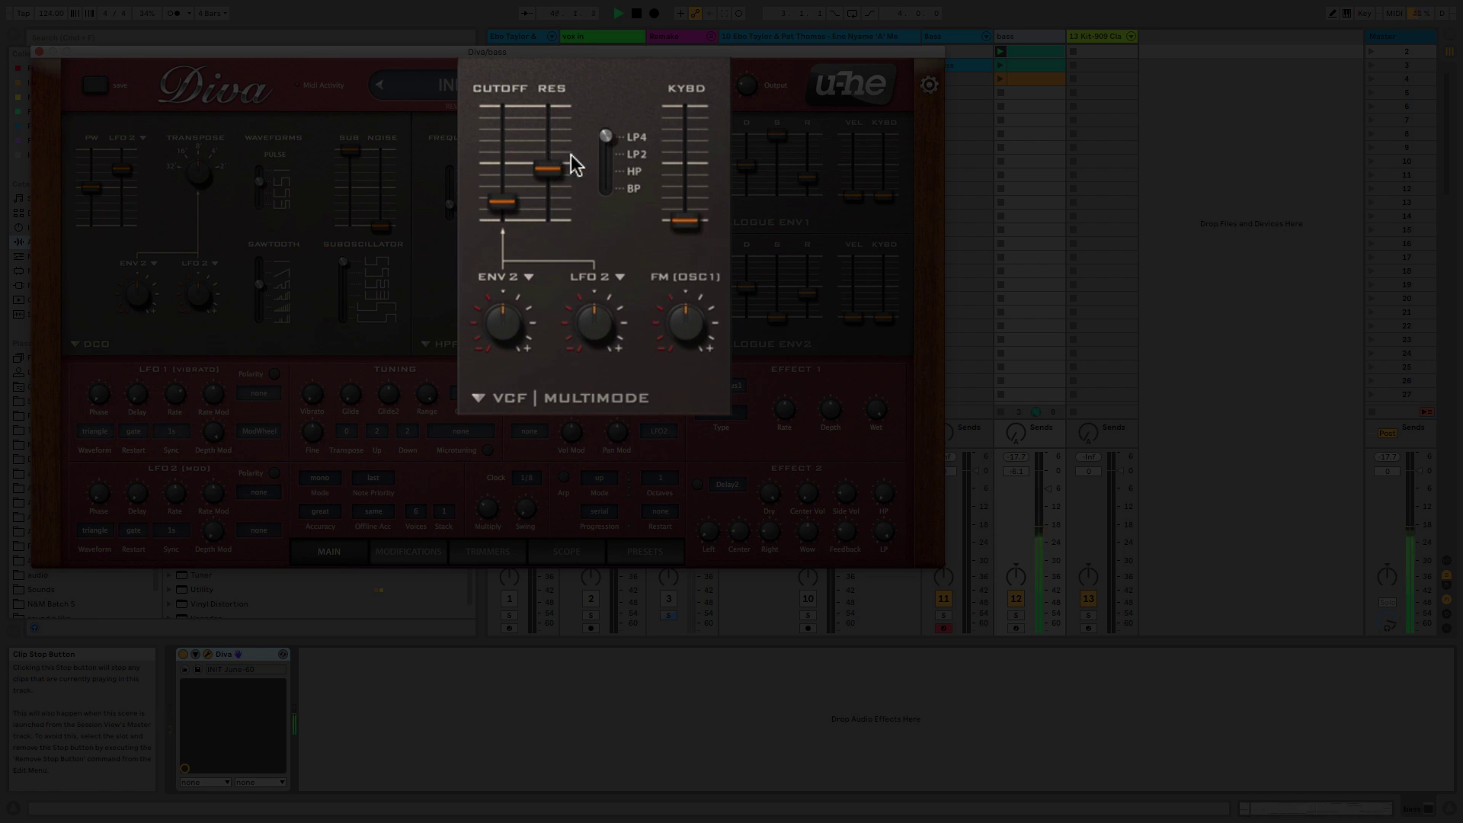
click(510, 280)
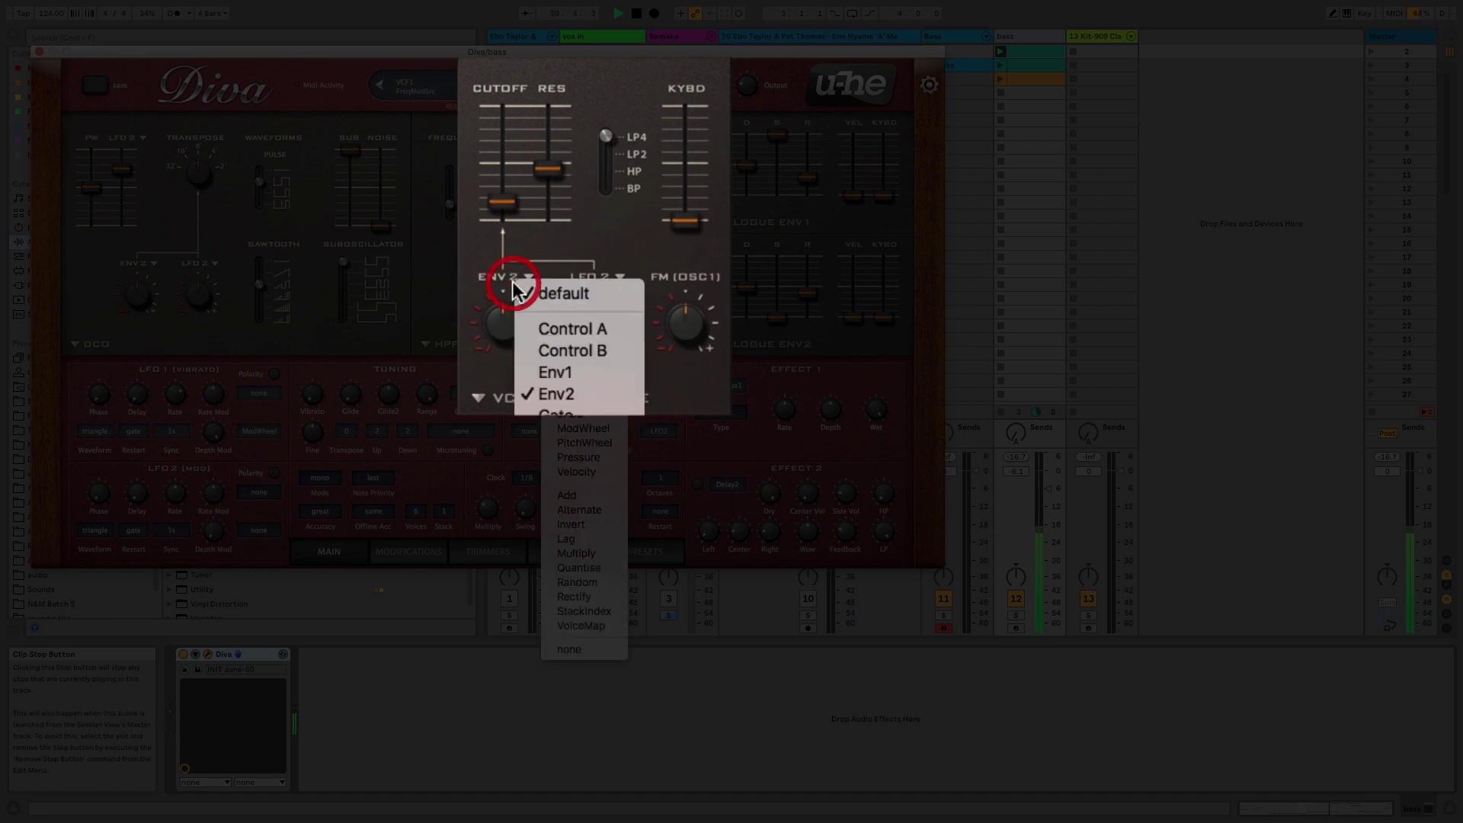
click(474, 303)
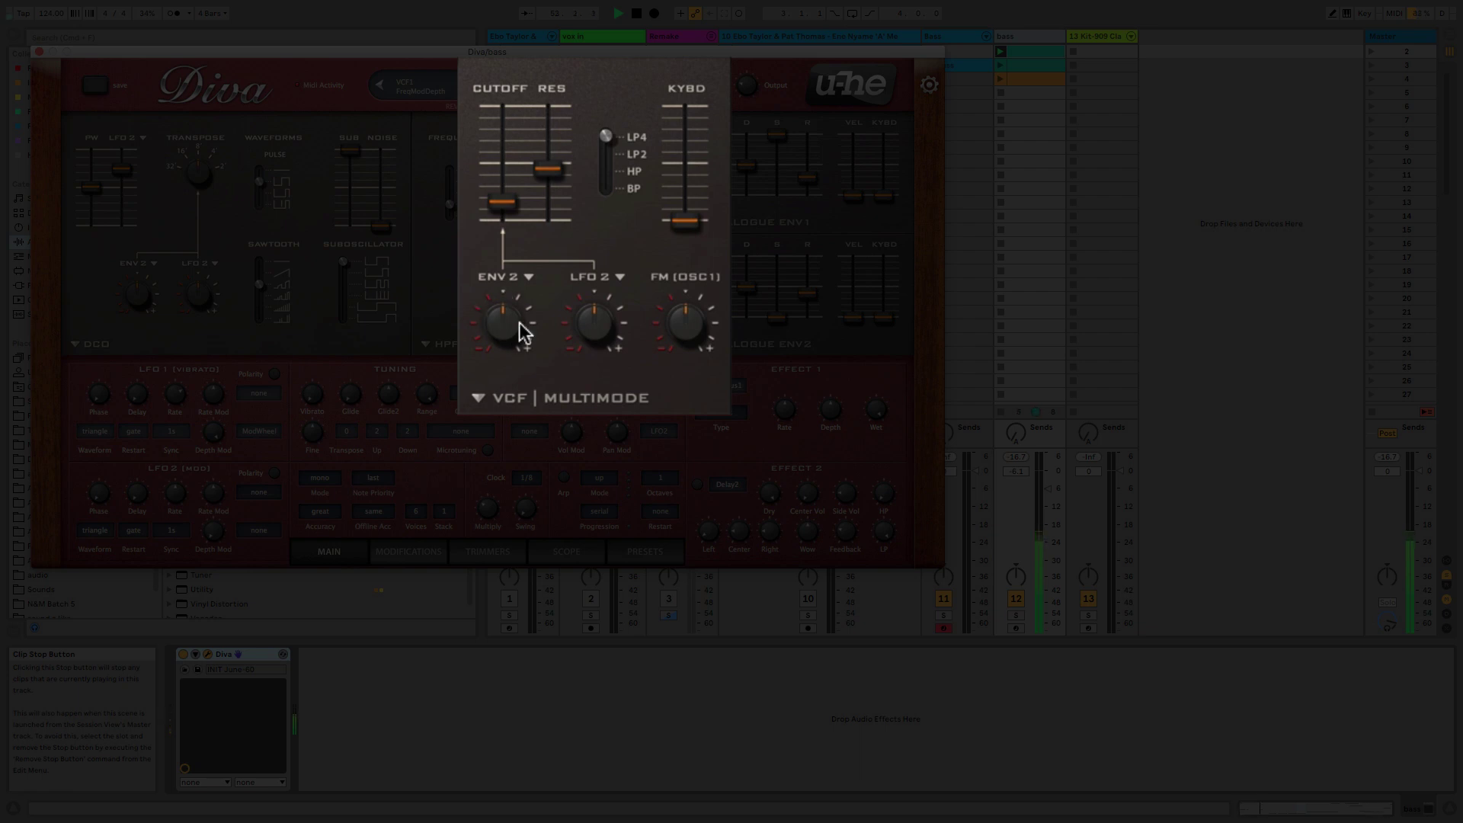
drag(519, 322, 527, 307)
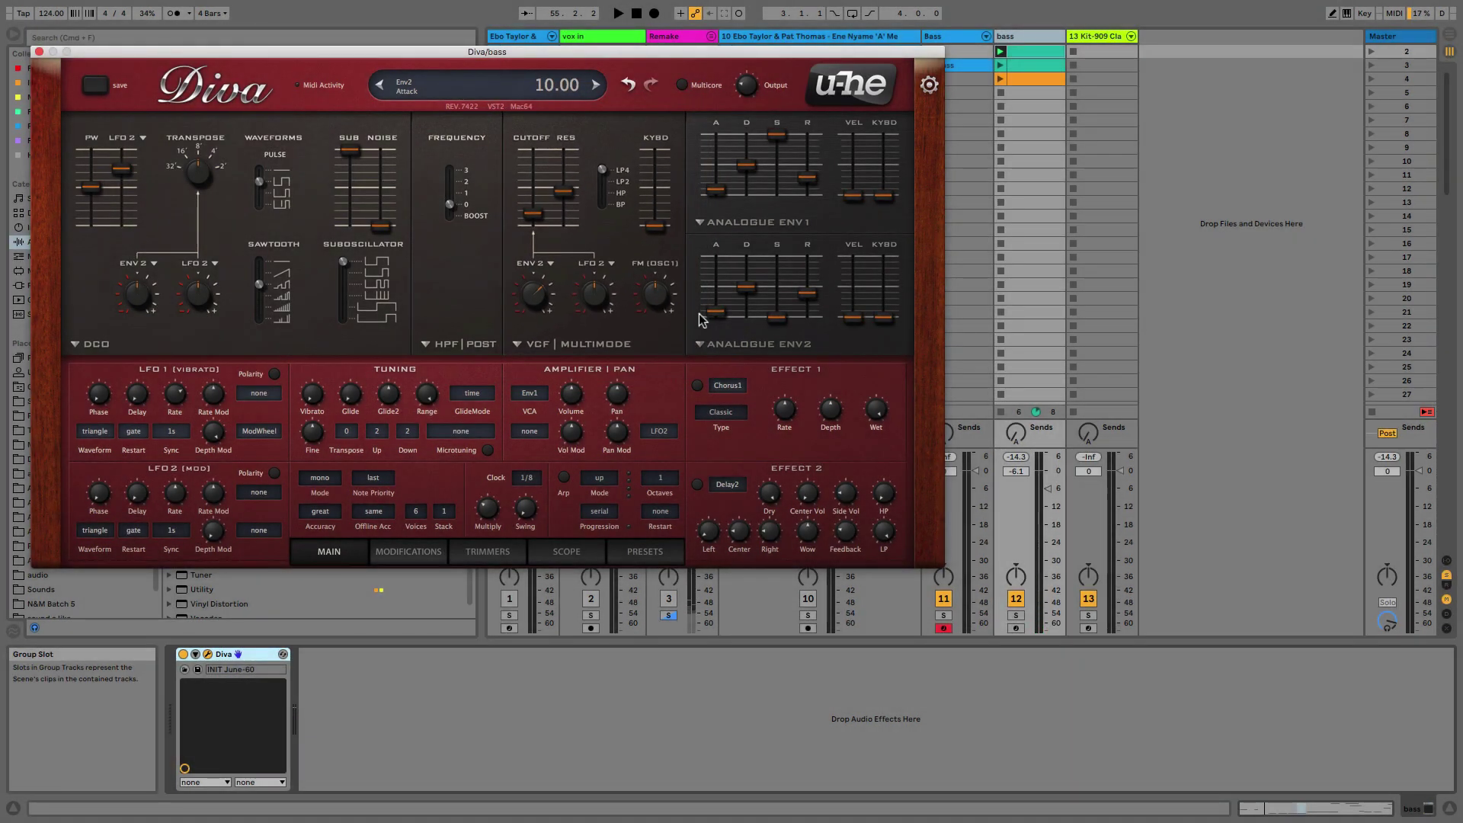
Step: Shorten envelope 1's attack, settle its decay near 69, and raise filter keyboard tracking to full
mouse_move(544, 226)
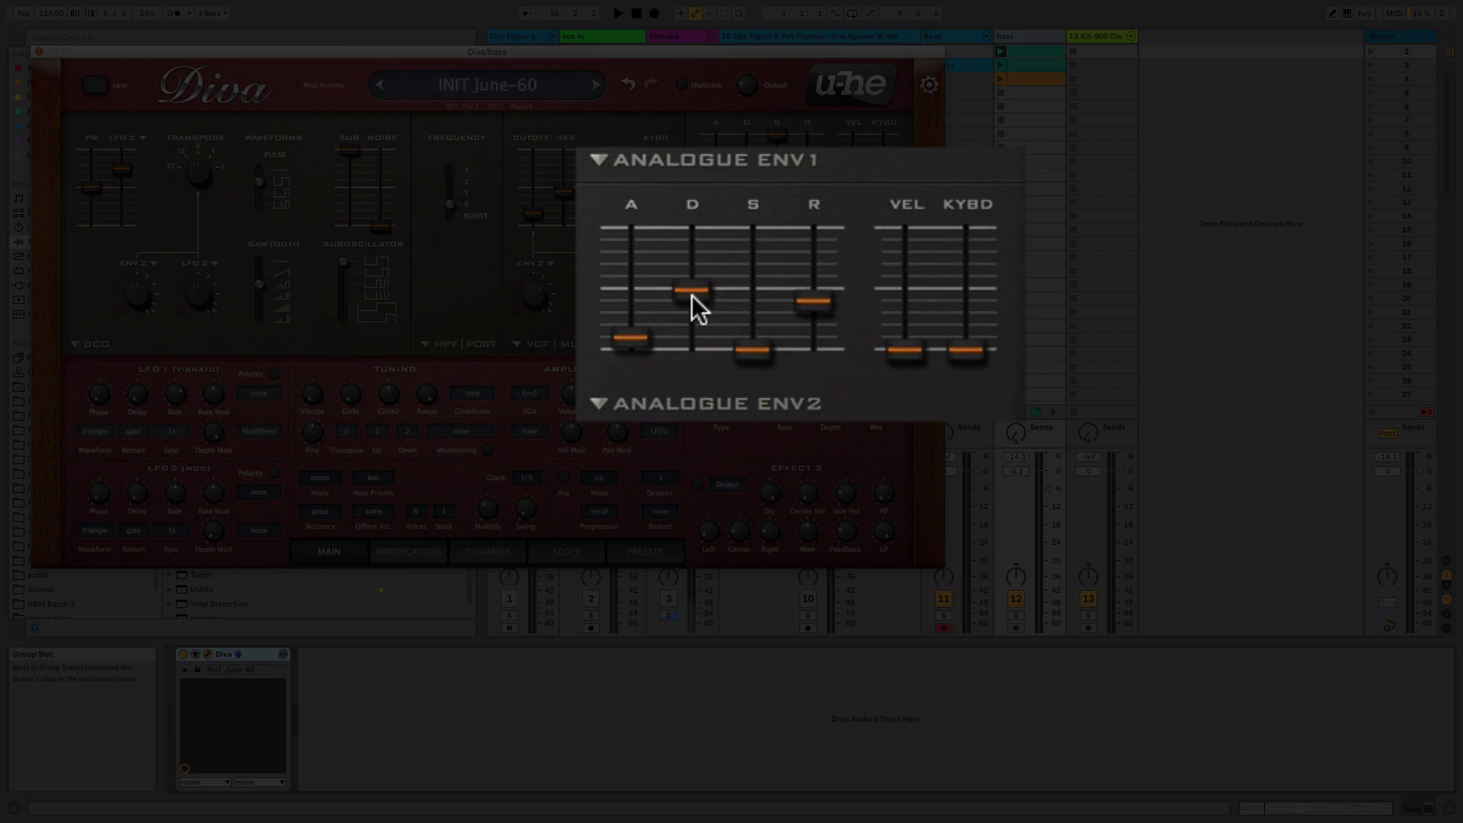
mouse_move(644, 346)
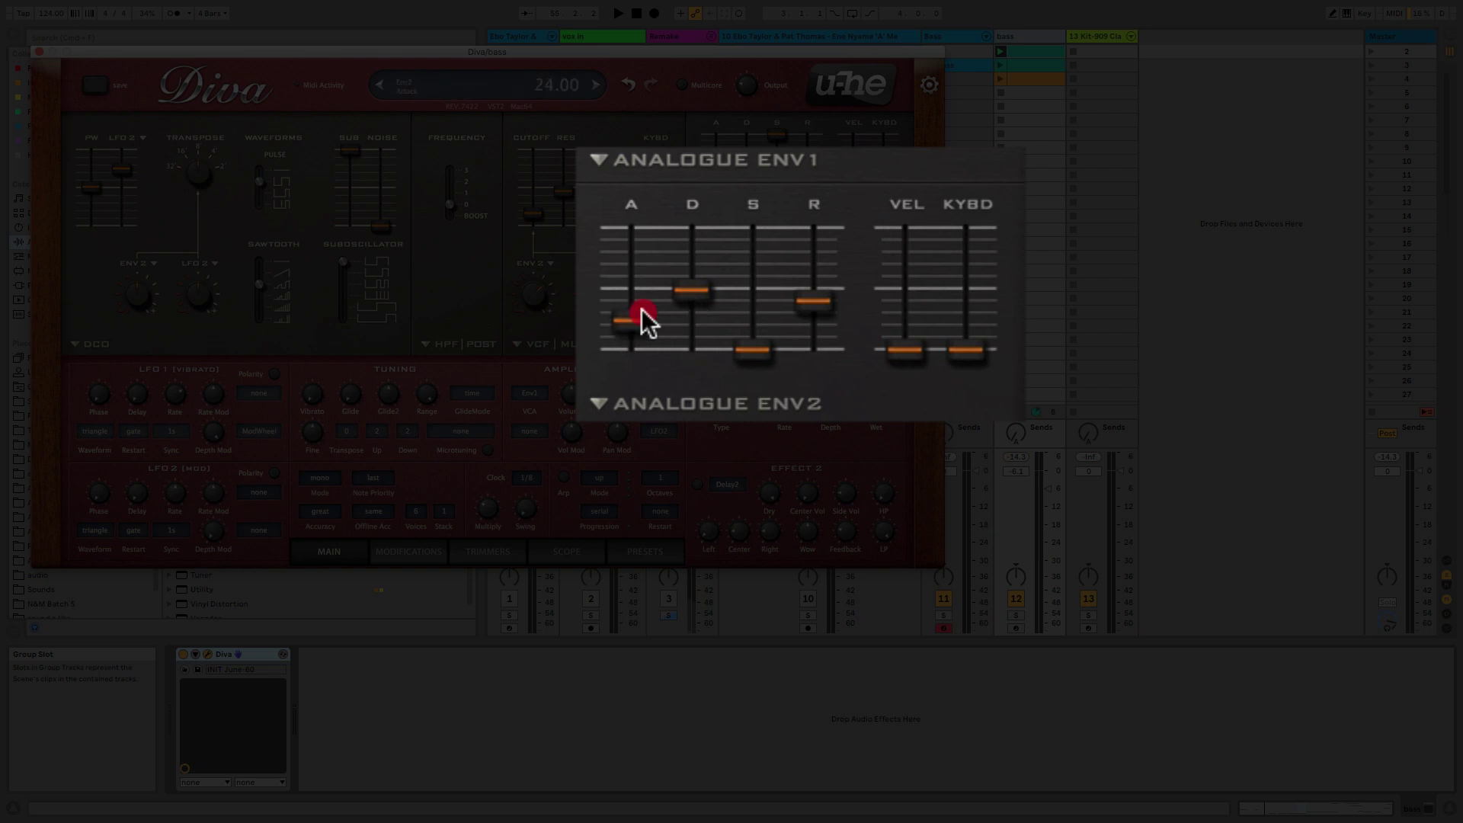
key(space)
drag(647, 281, 669, 363)
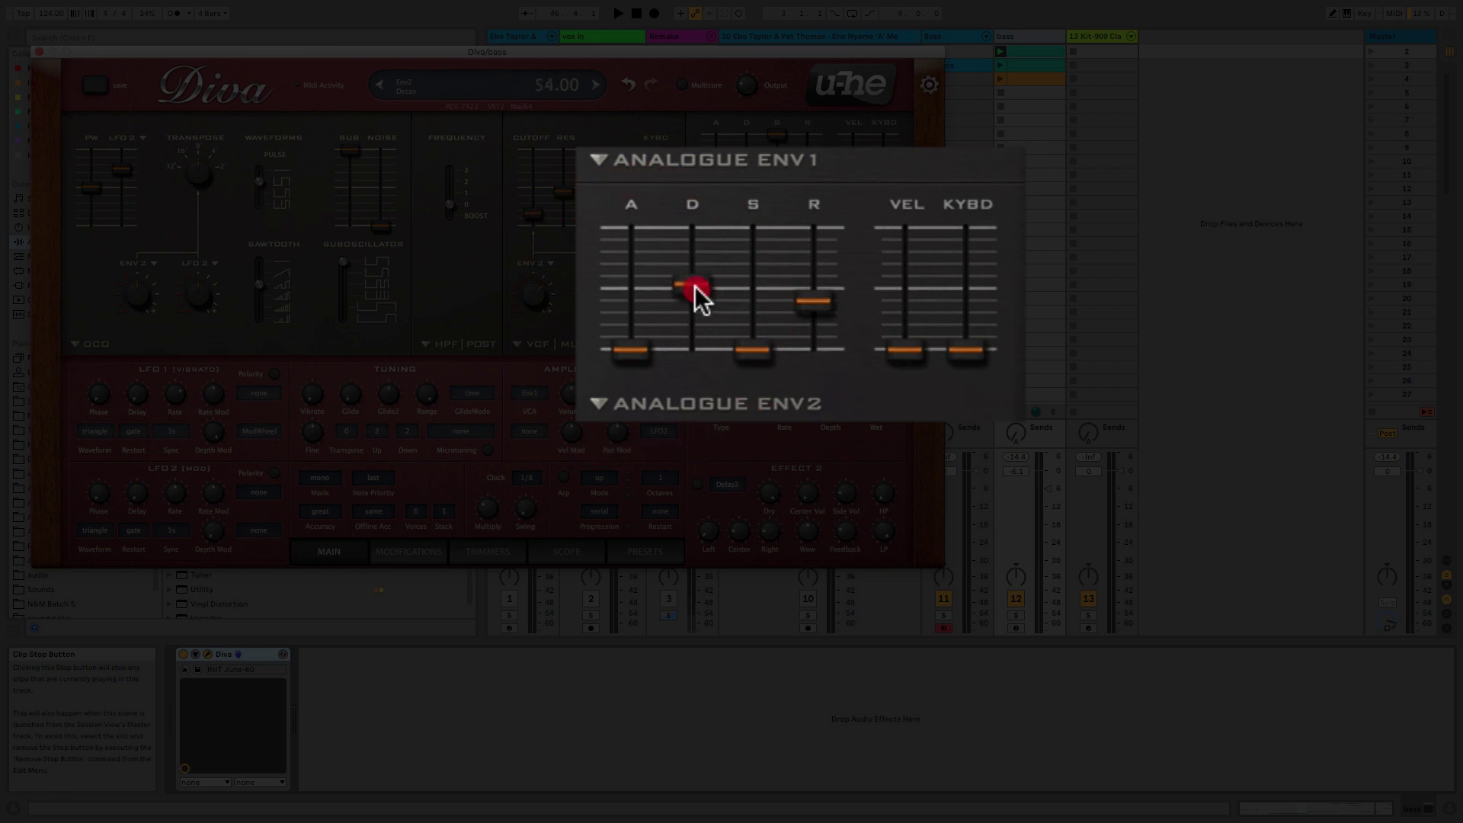
drag(696, 287, 693, 327)
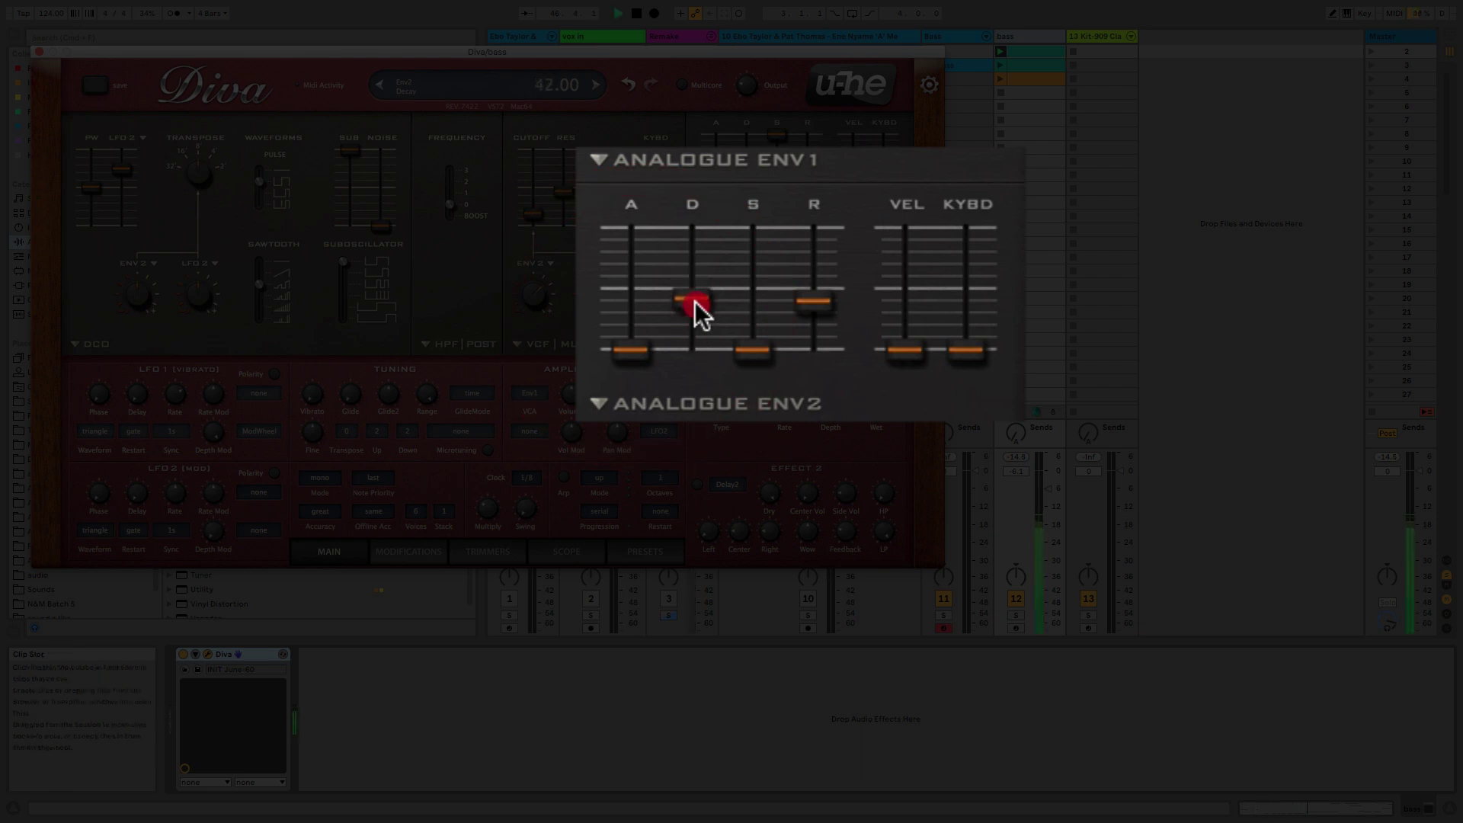
mouse_move(696, 308)
mouse_down()
mouse_move(697, 276)
mouse_move(681, 309)
mouse_up()
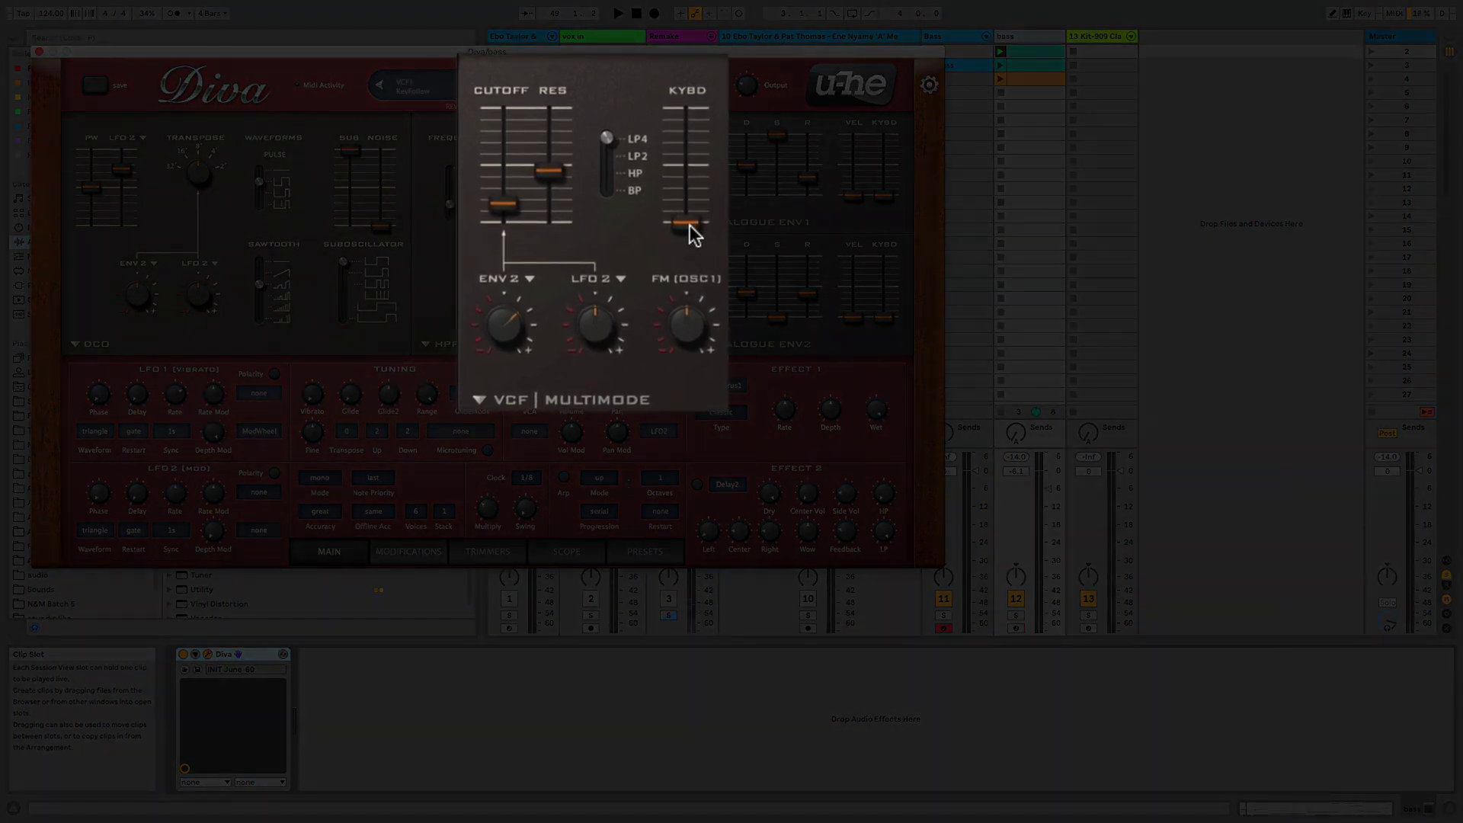
drag(689, 226, 706, 43)
Step: Arm track 12, start playback, and show the bass clip's F1–G2 notes in the piano roll
click(1016, 628)
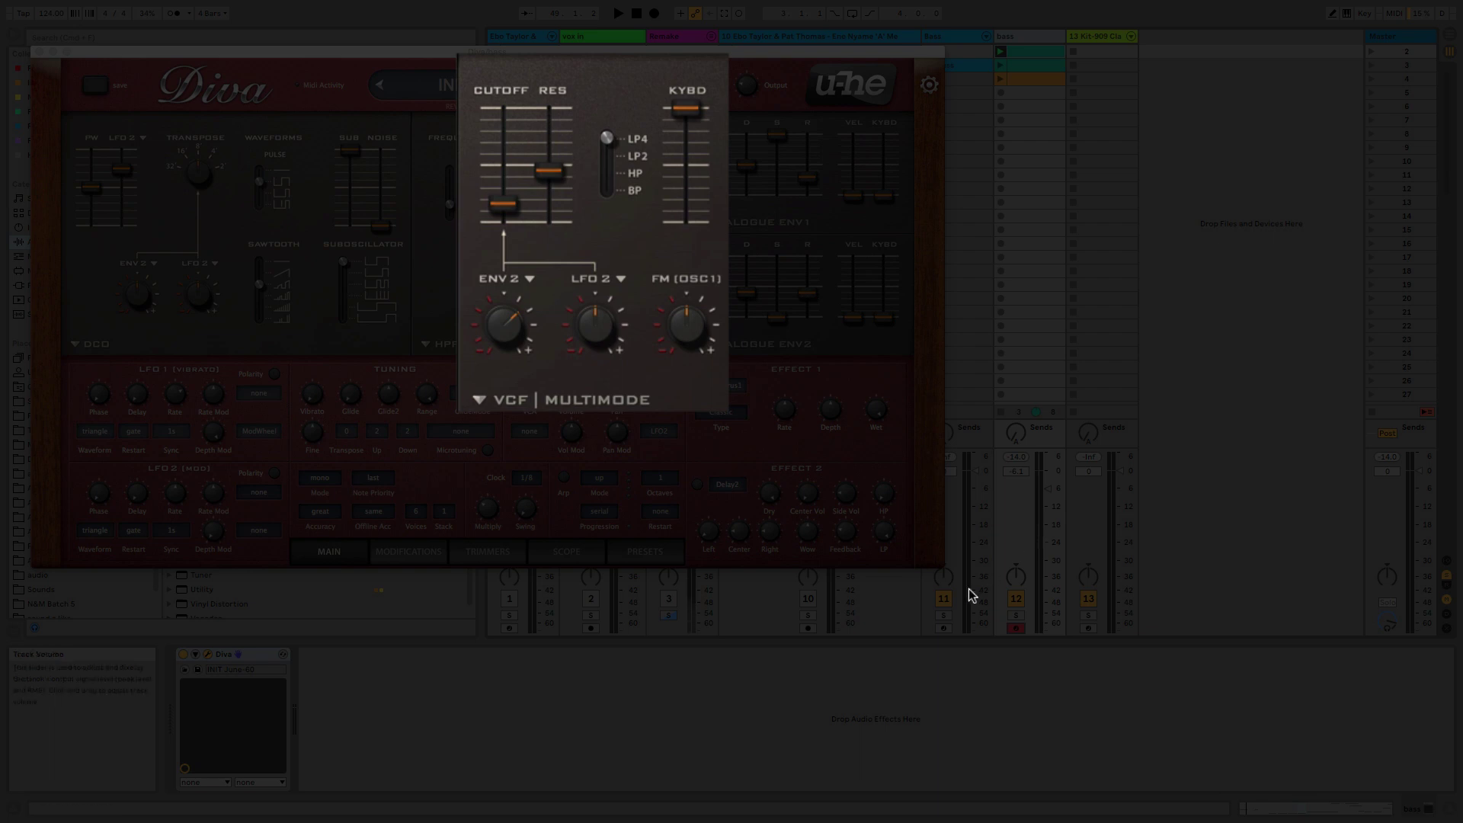
key(space)
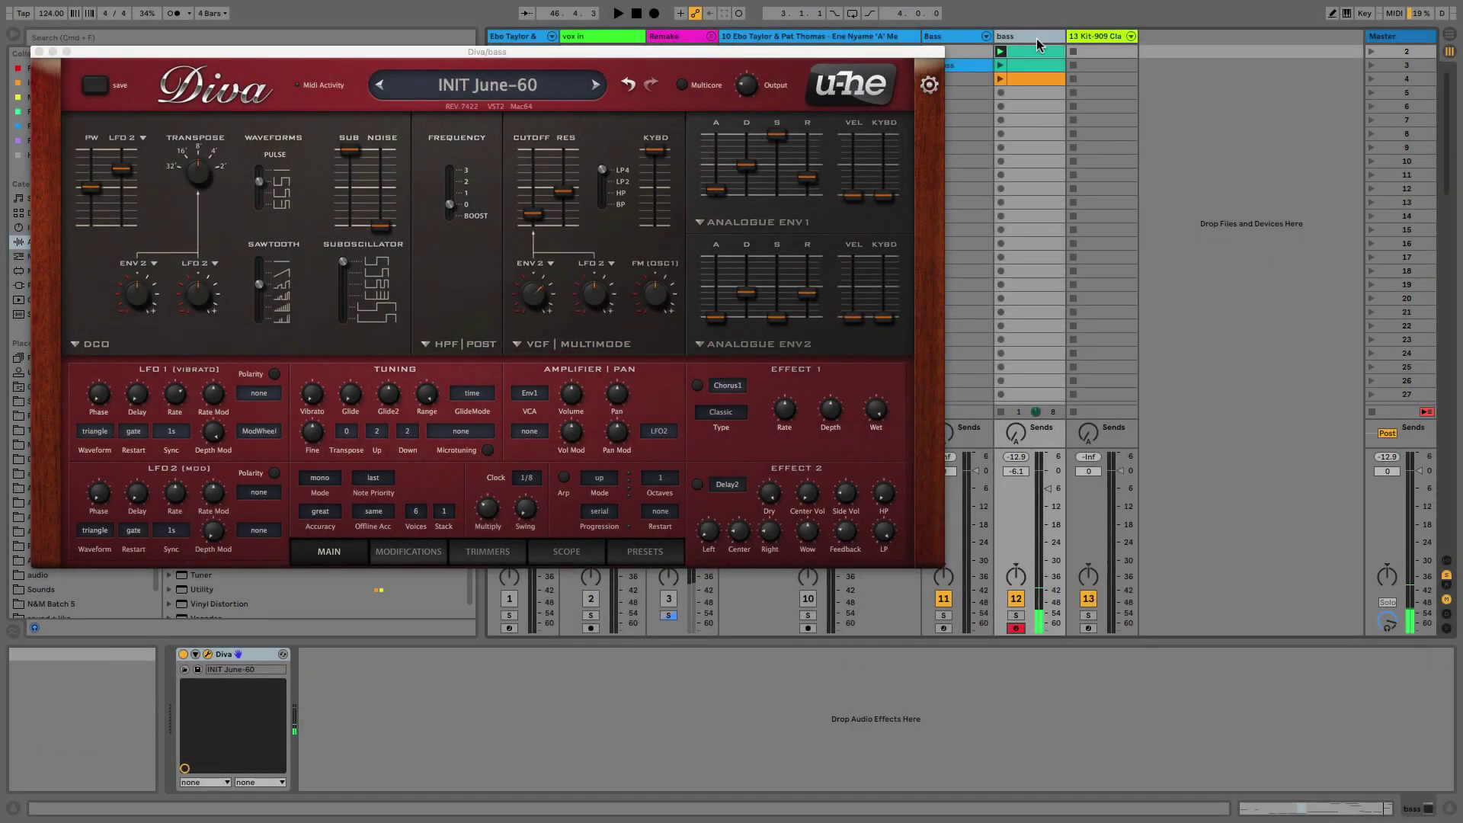
double_click(1033, 52)
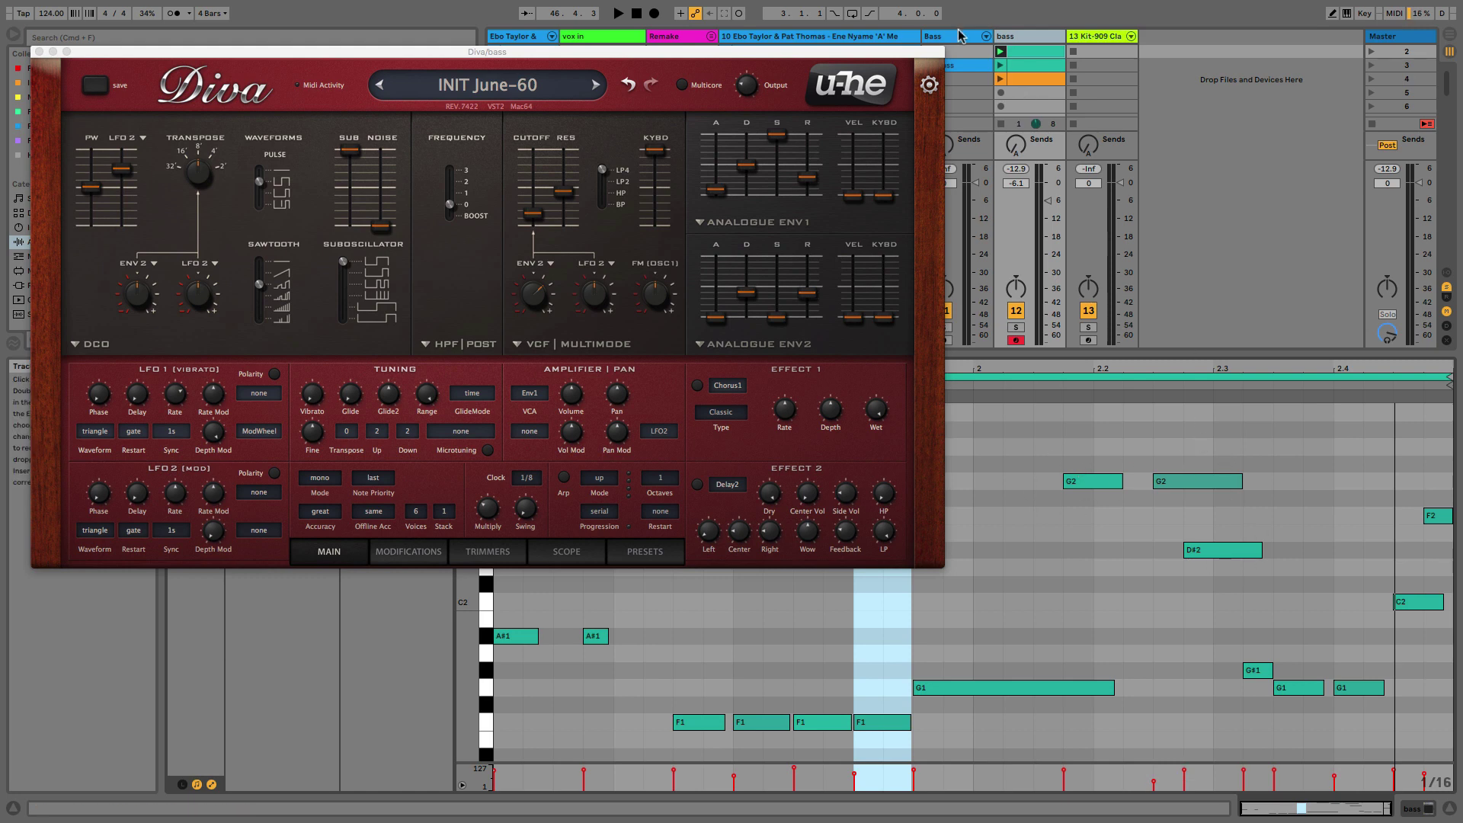
click(1014, 39)
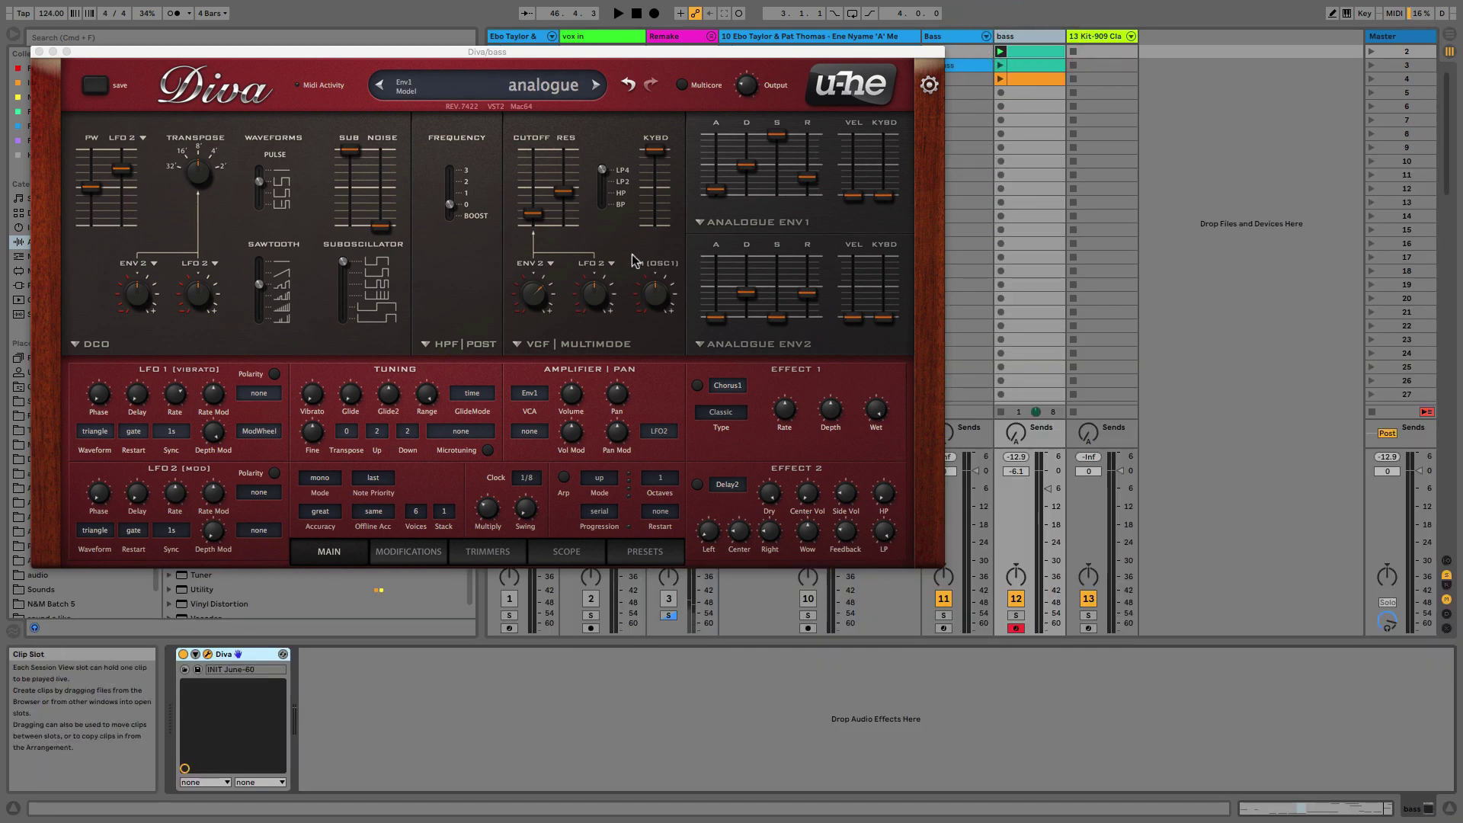
click(1041, 64)
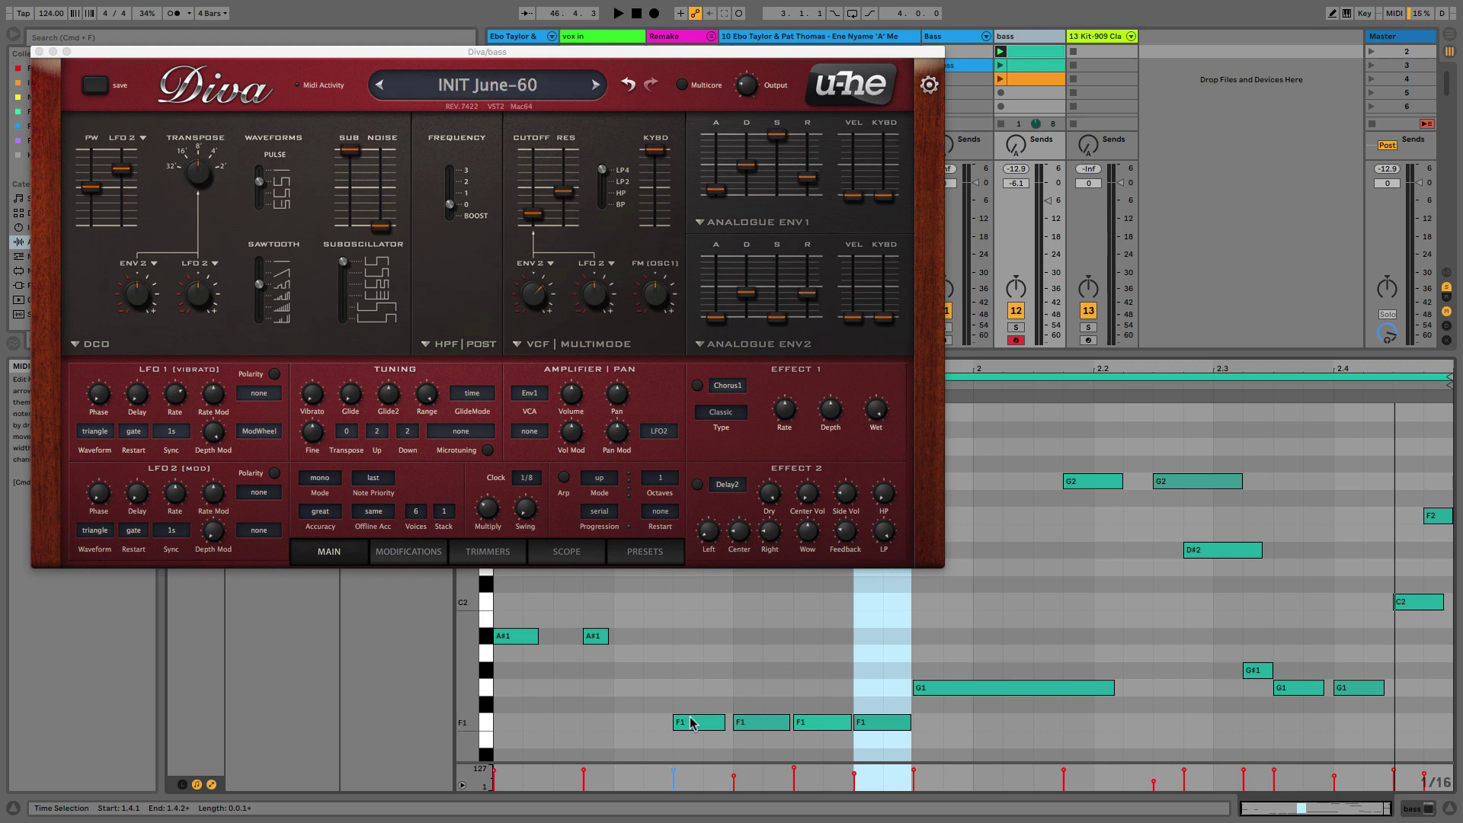
drag(686, 698, 882, 725)
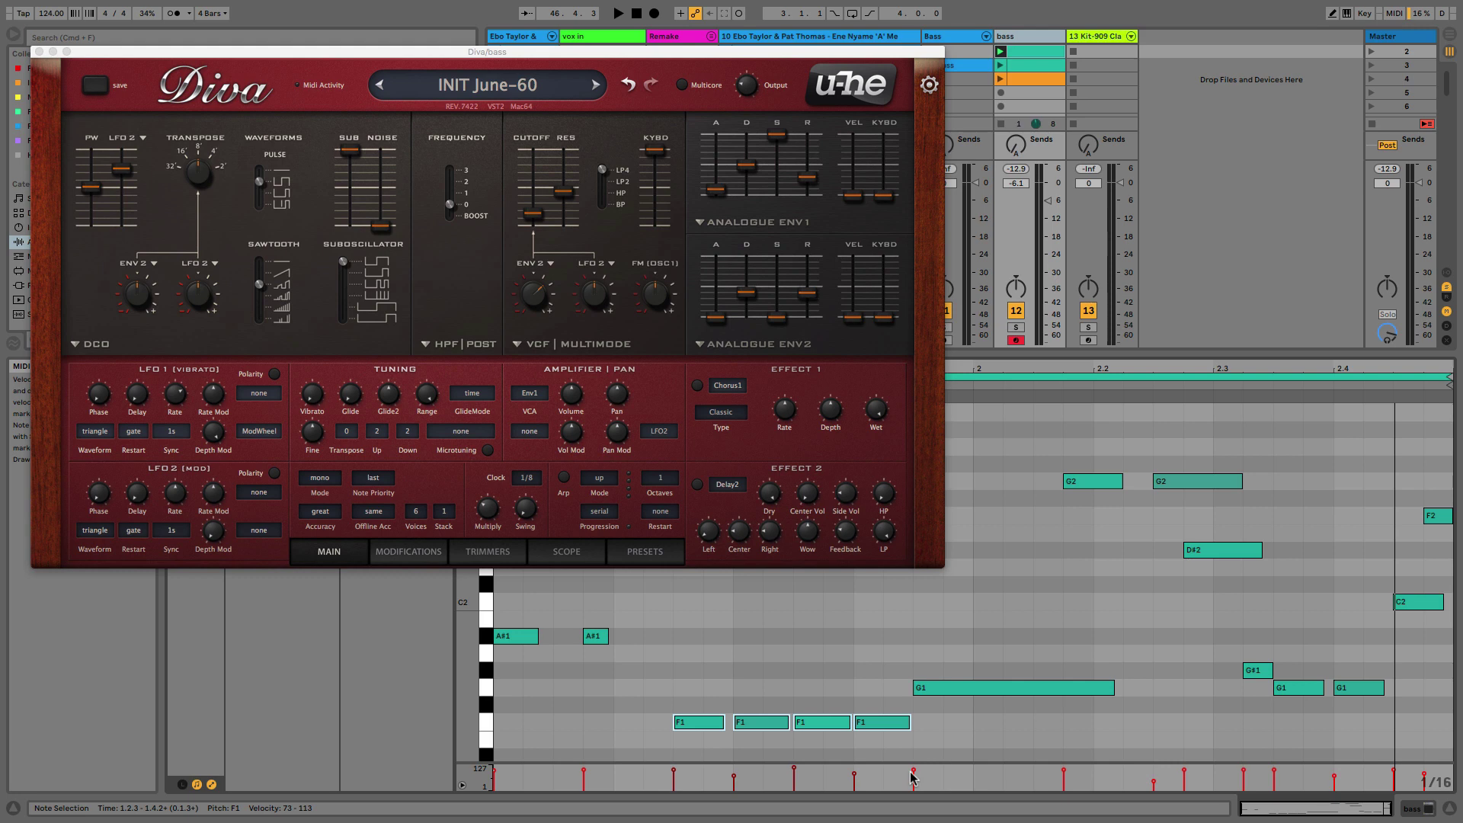
click(762, 751)
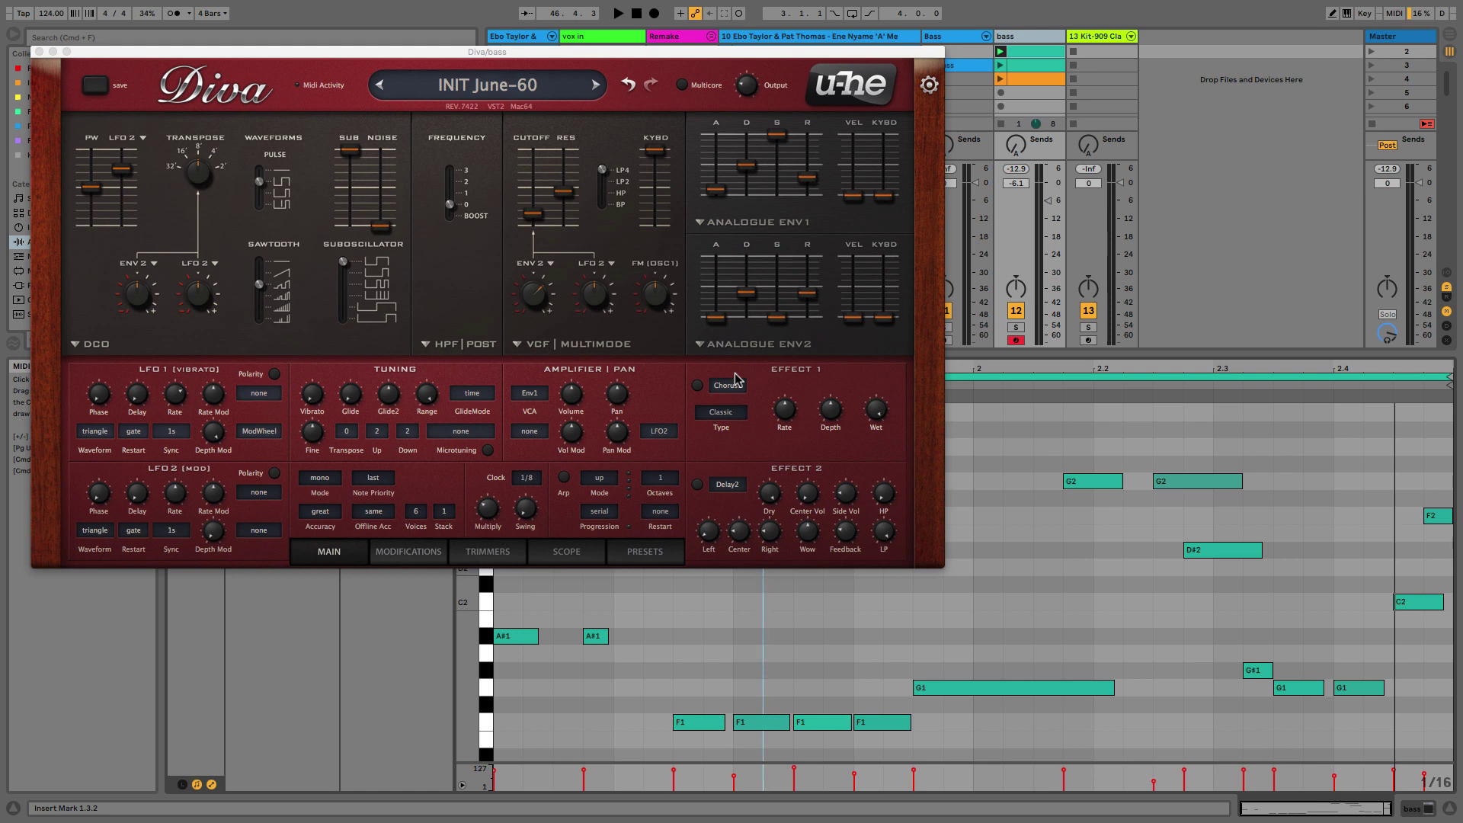
Step: Replace LFO 2 with Velocity as Diva's second filter modulation source, at a moderate amount
click(592, 267)
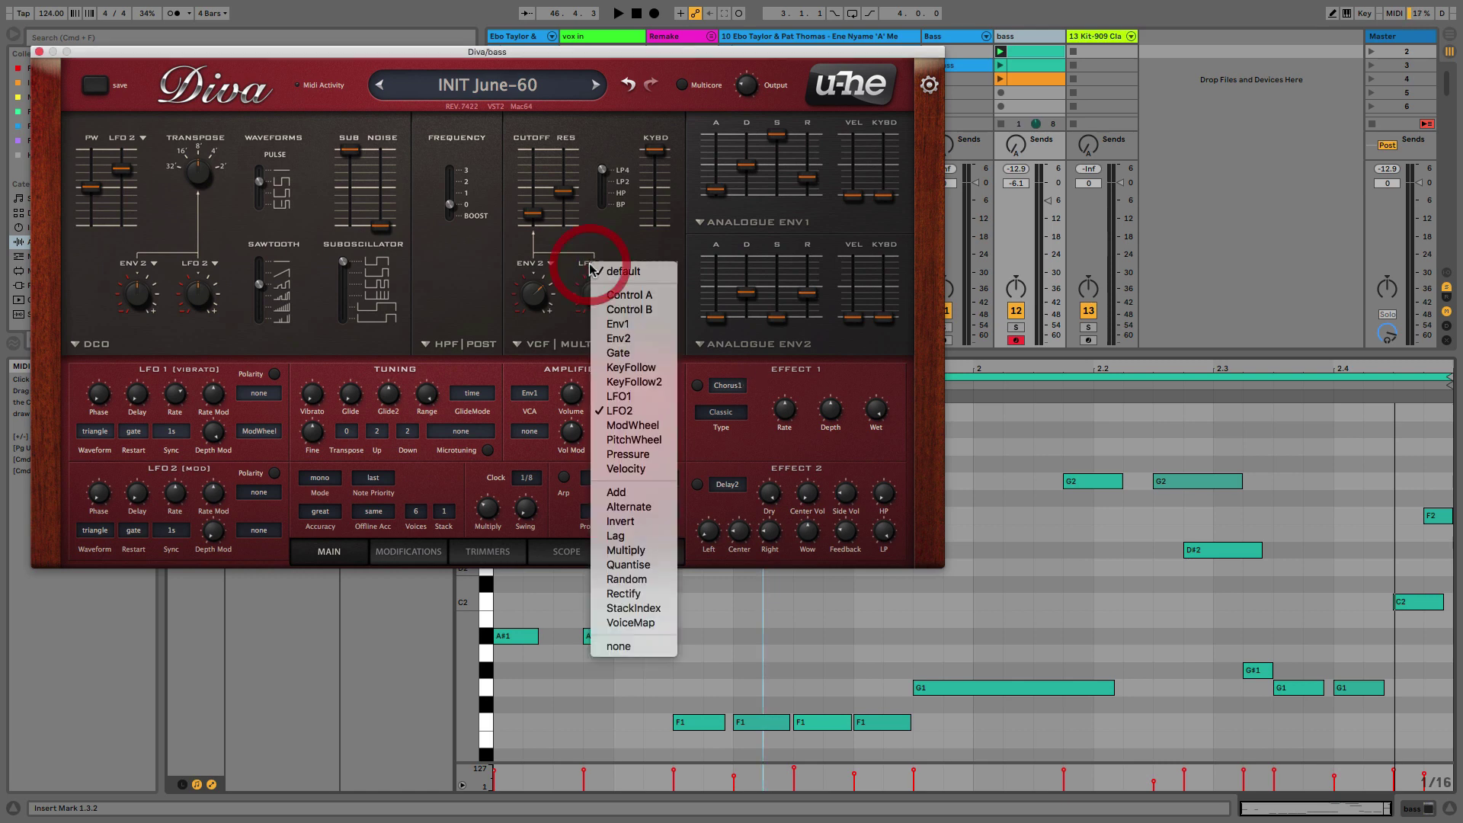
click(652, 470)
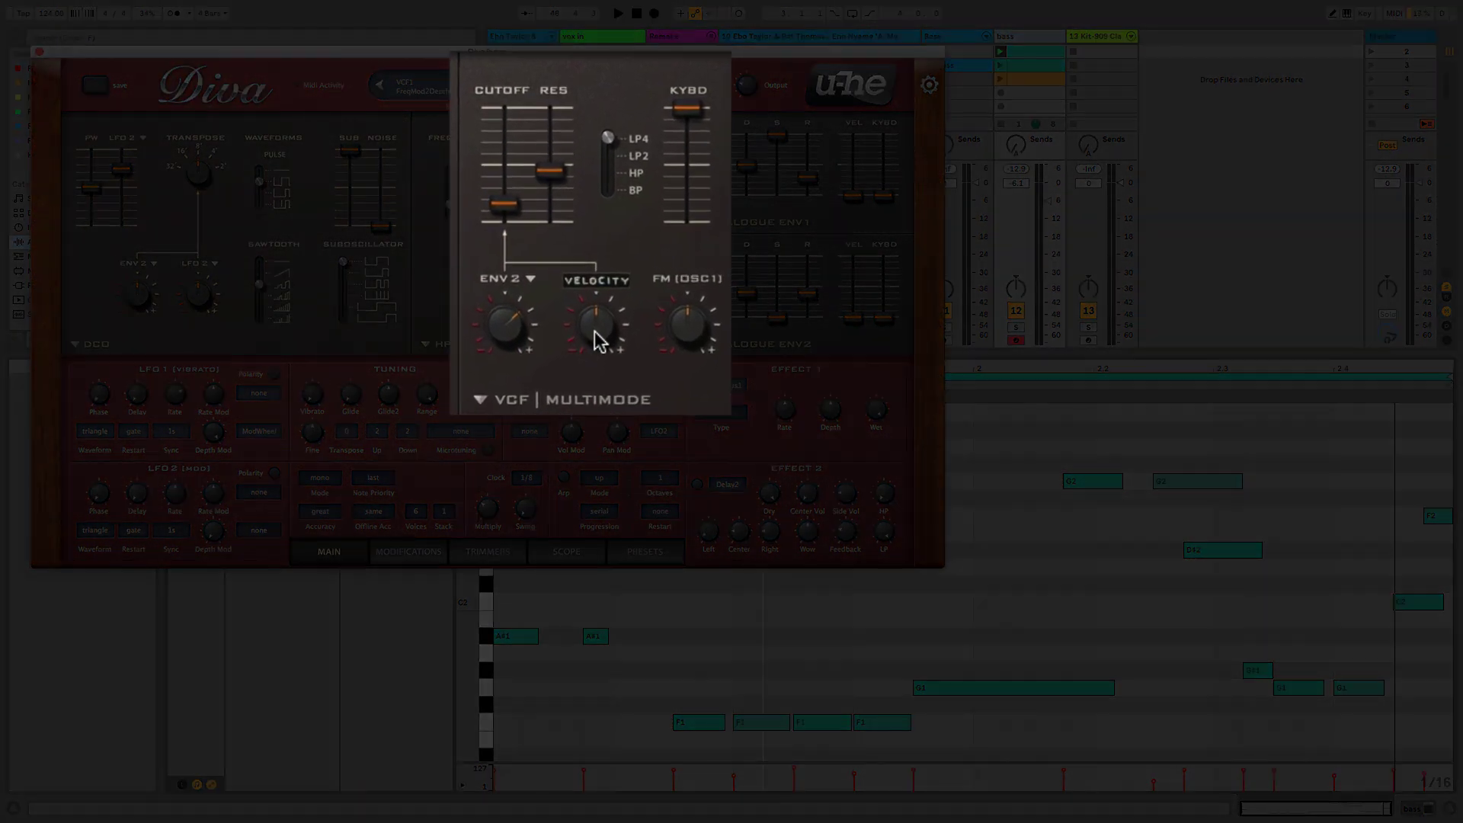
key(space)
key(space)
drag(607, 316, 609, 374)
key(space)
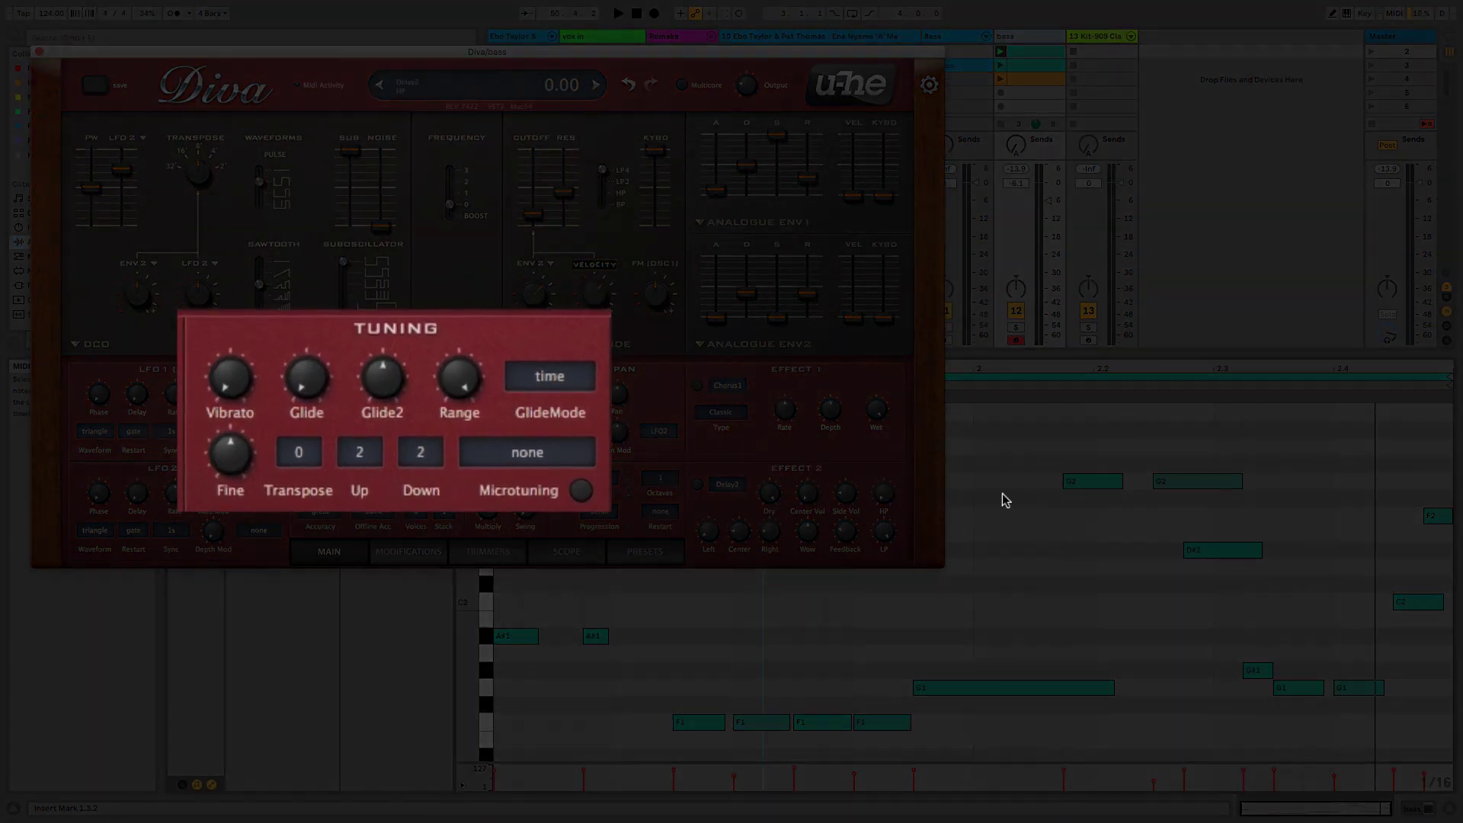
Step: Select the G2, D#2, F2 and D2 notes, restart playback, and raise Diva's glide to 8.00
drag(1087, 452, 1285, 557)
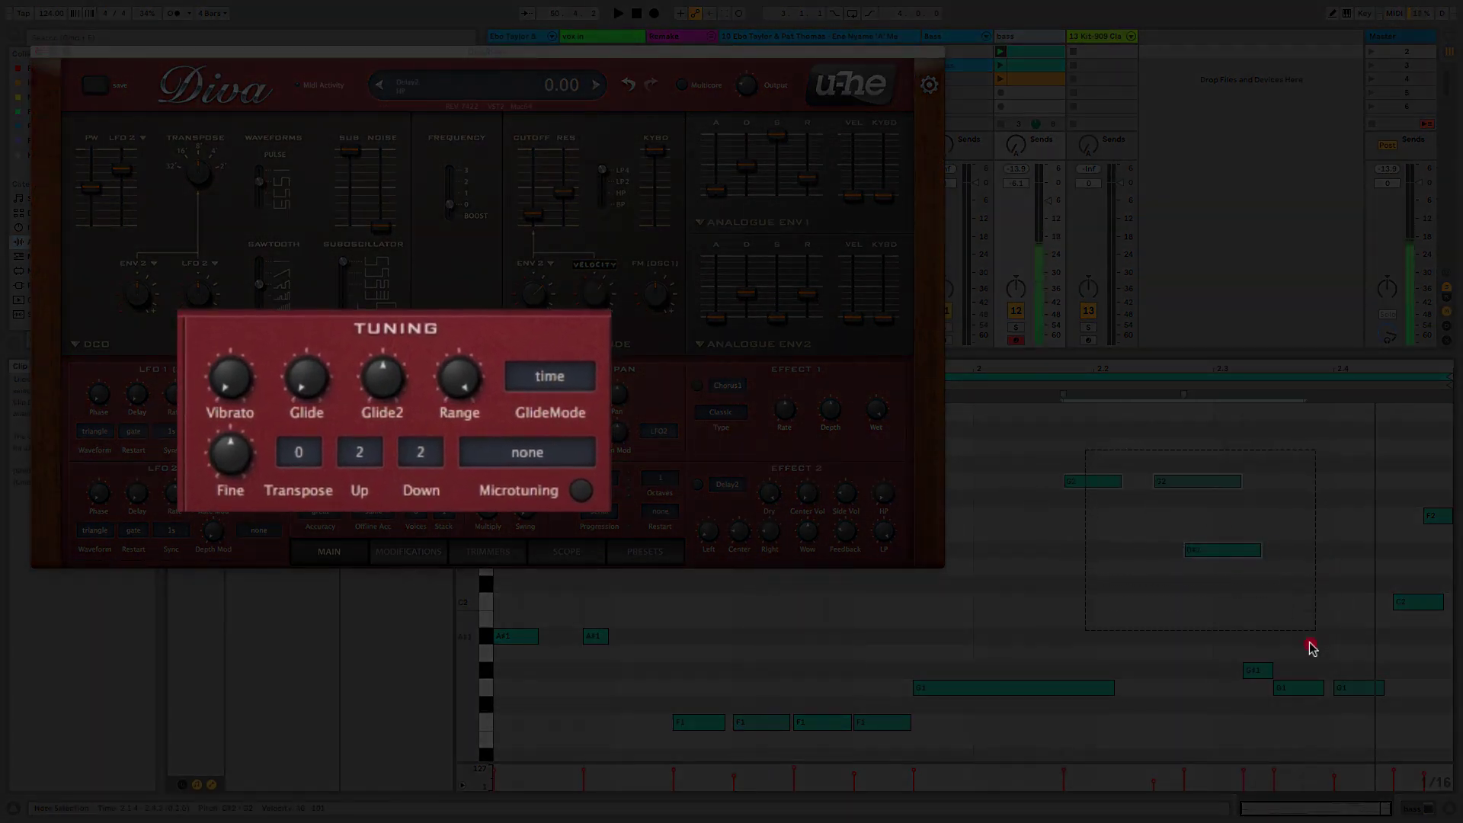
drag(1309, 667, 1308, 664)
drag(1396, 488, 1460, 643)
key(space)
drag(328, 387, 332, 317)
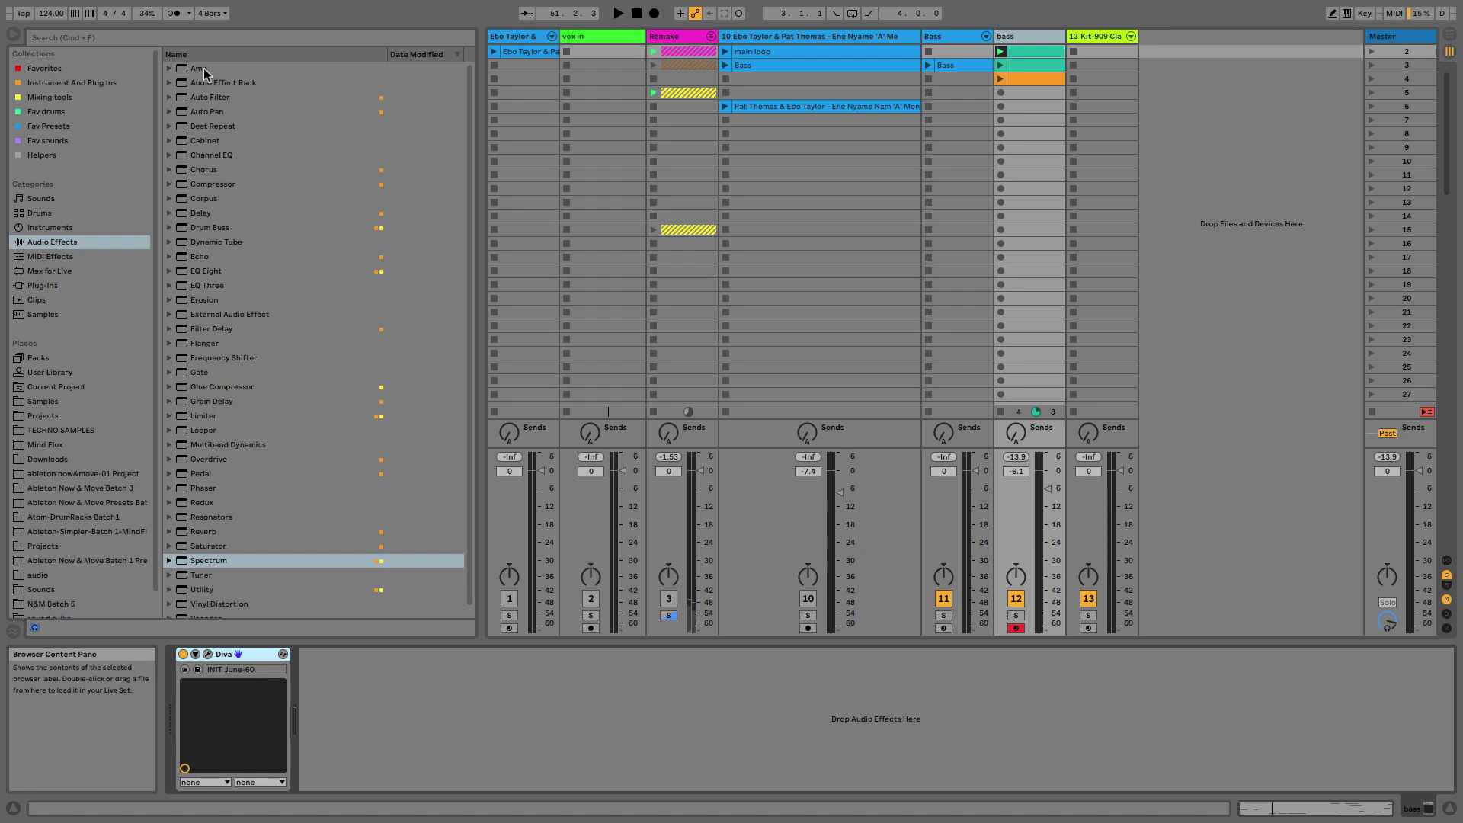
Step: Add an Amp effect to the bass track and audition its Bass, Heavy, Lead and Rock models
drag(200, 68, 340, 744)
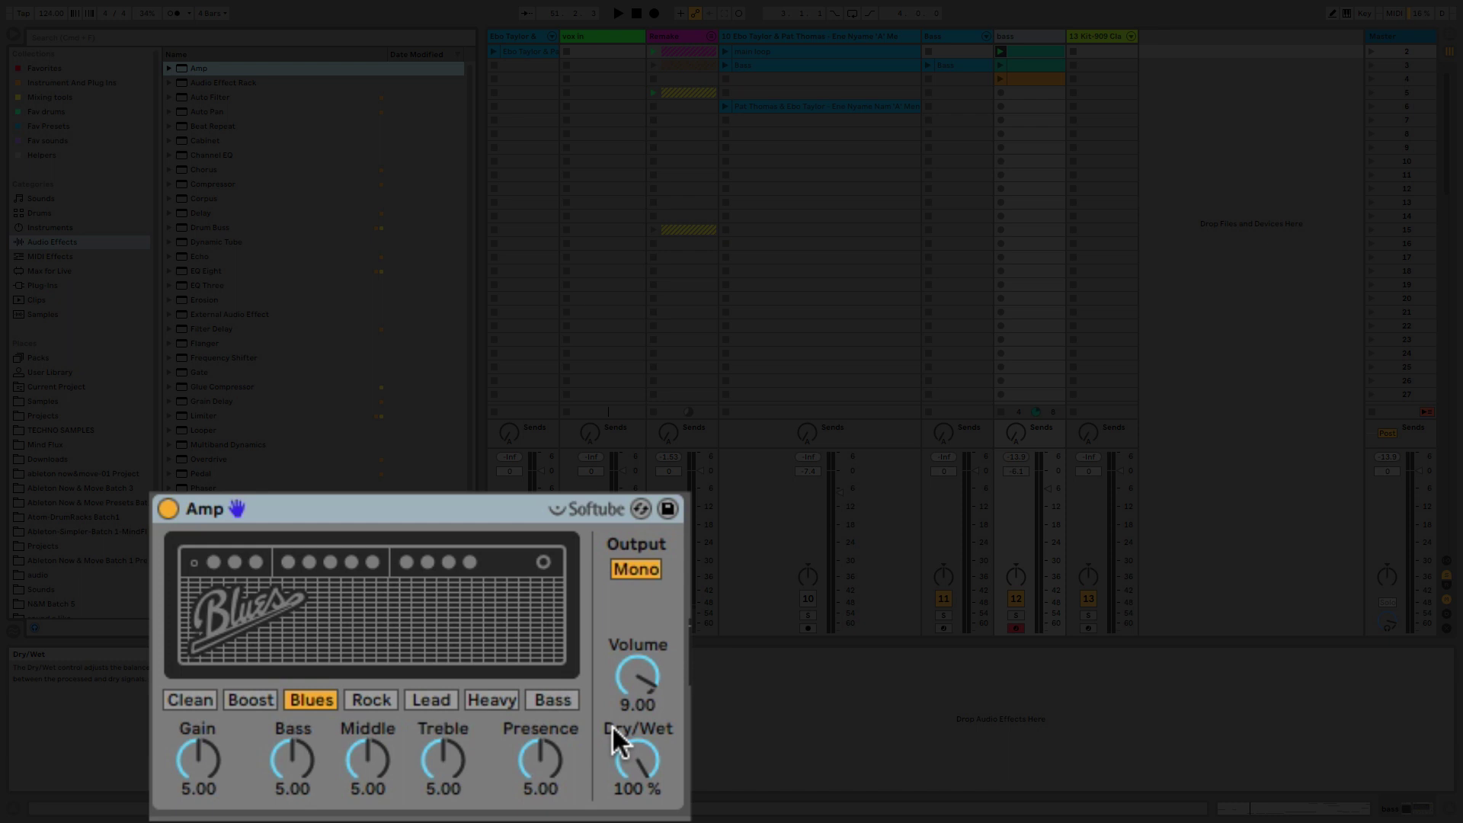
key(space)
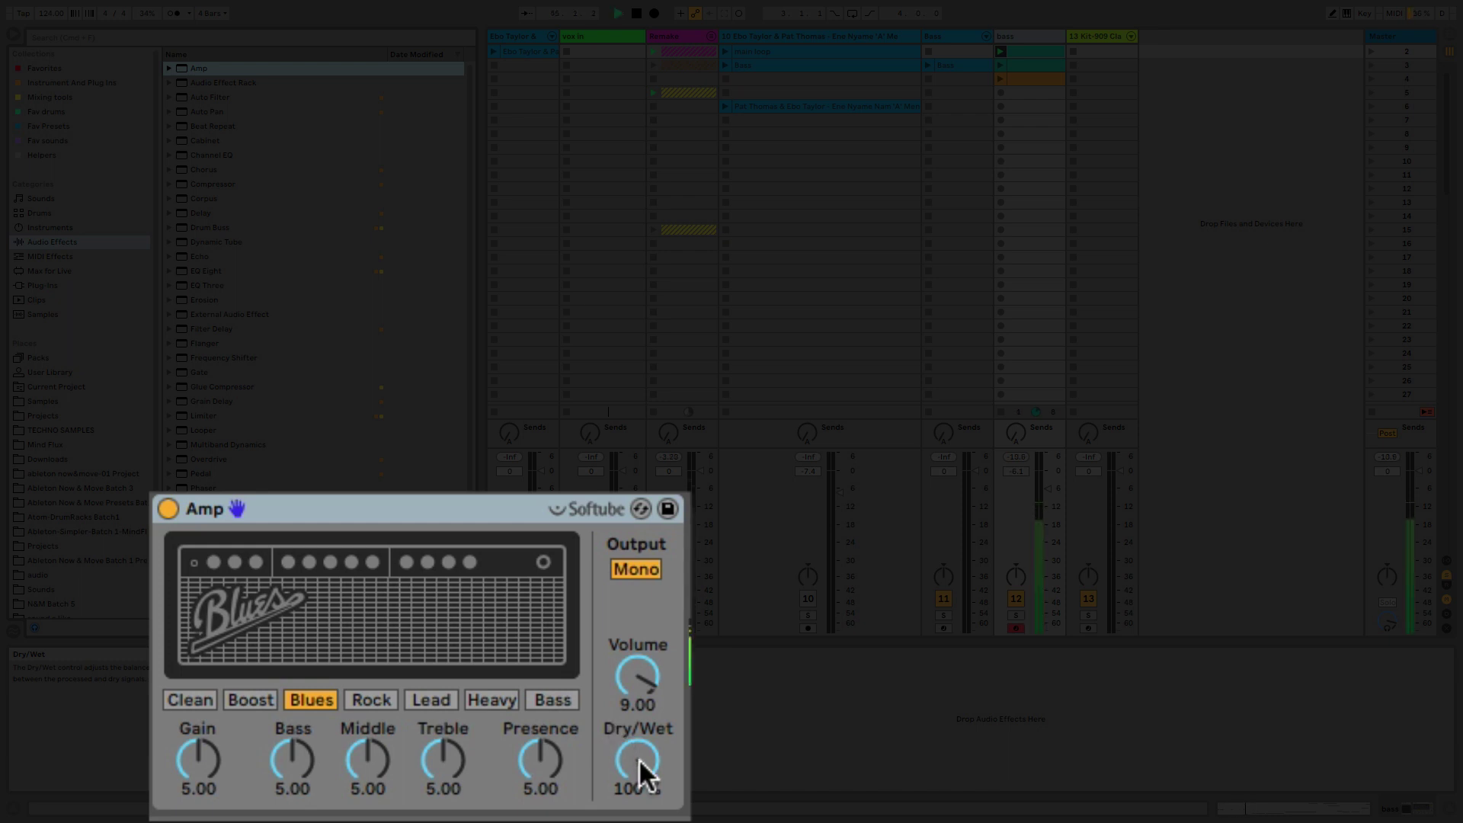
click(552, 692)
click(485, 698)
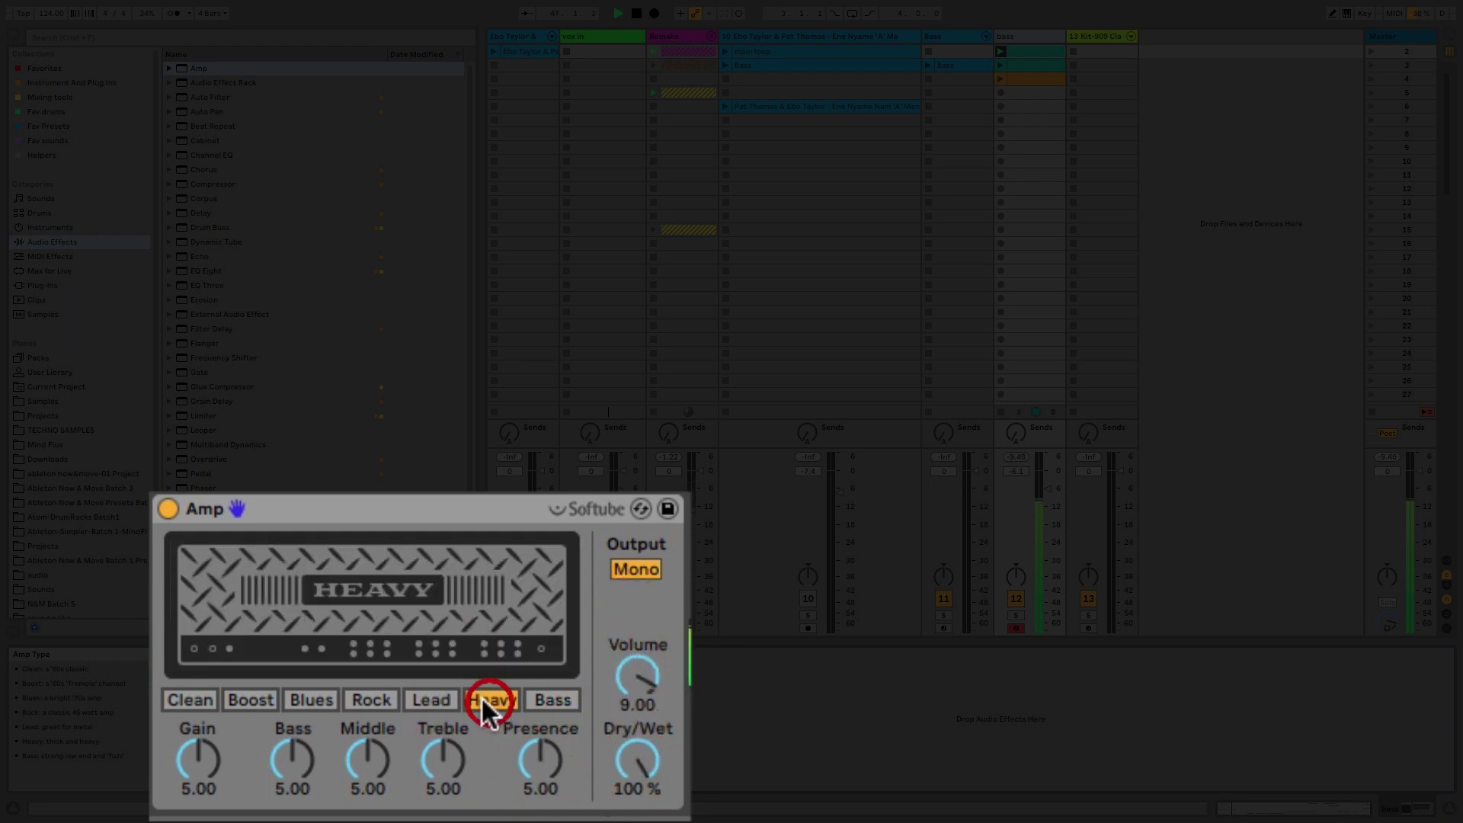
click(433, 696)
click(351, 696)
Step: Choose the Blues model after comparing Boost and Clean, with Dry/Wet at about 13.5 %
click(317, 696)
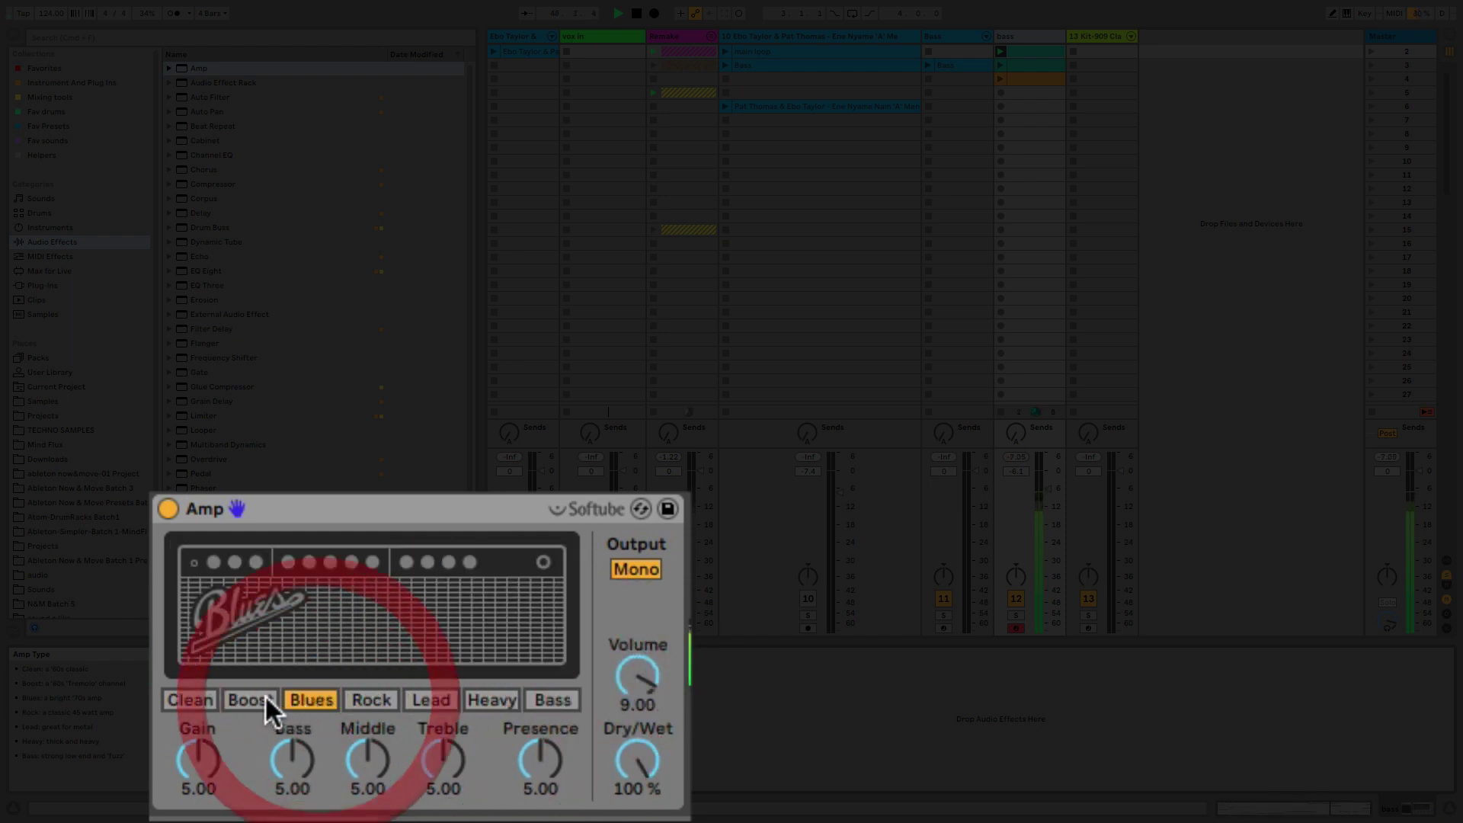
click(258, 700)
click(197, 700)
click(304, 700)
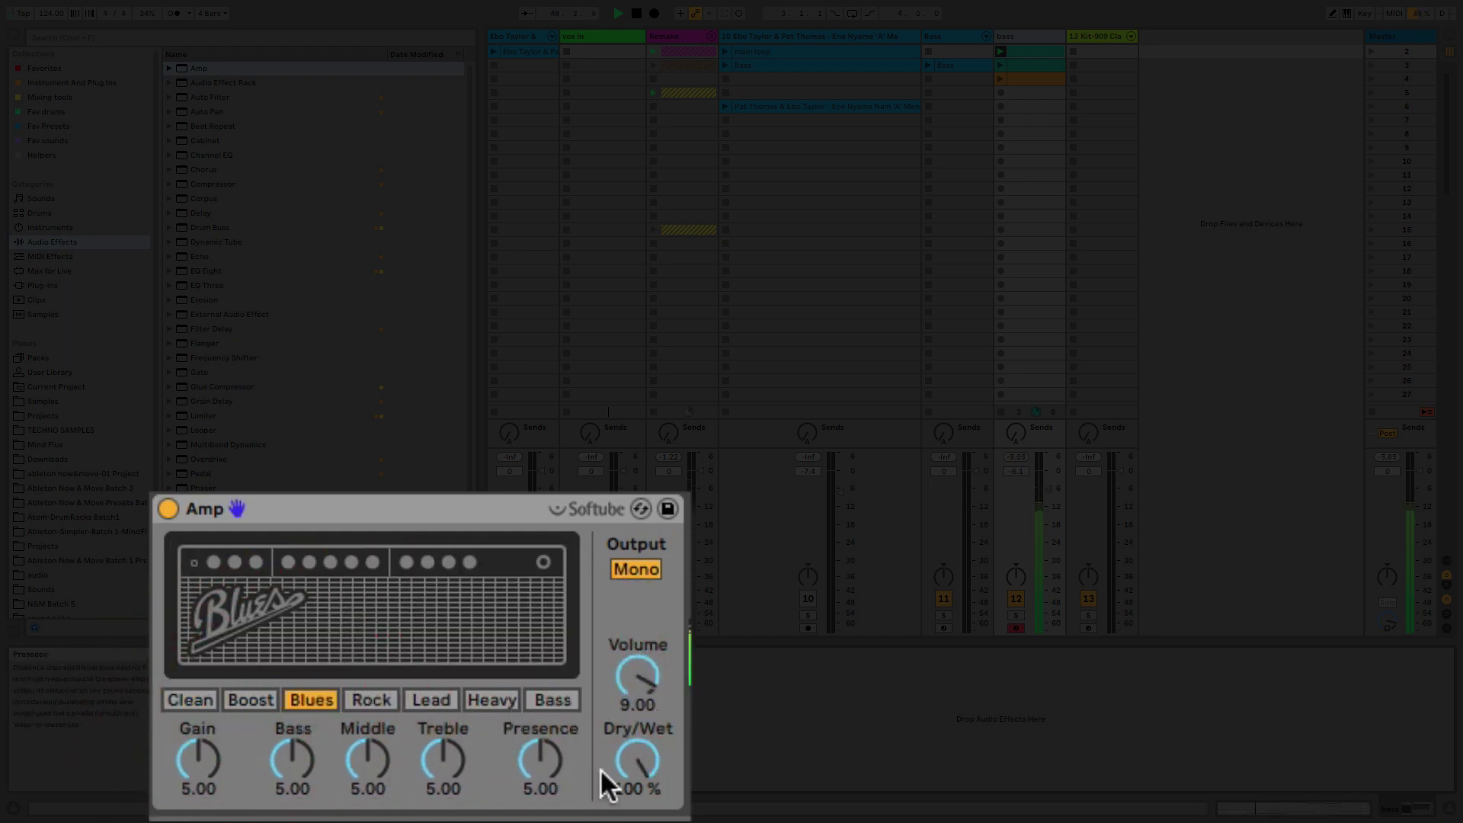
drag(640, 756, 640, 777)
drag(550, 770, 551, 785)
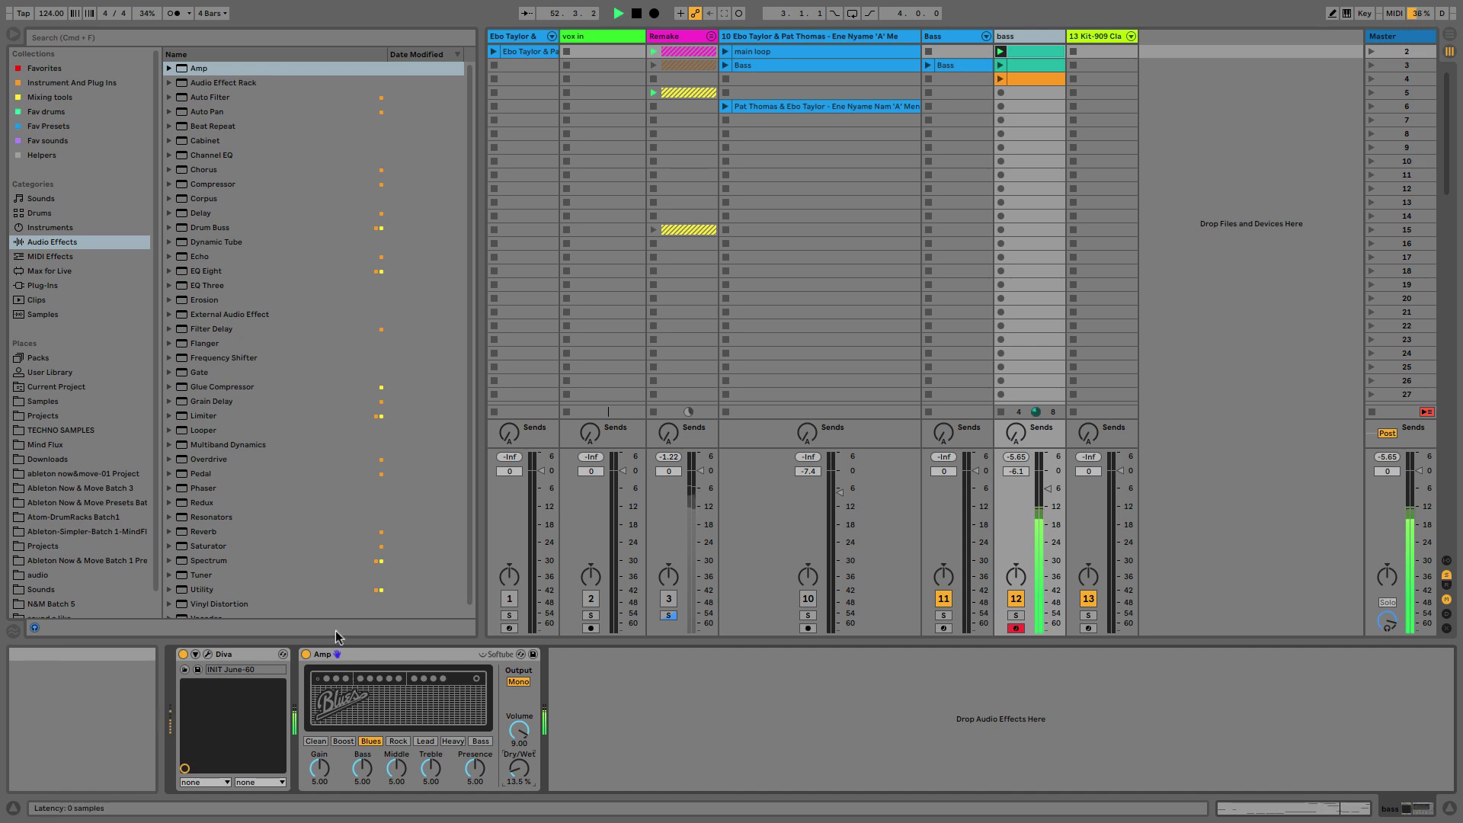
Step: Load Pedal from Audio Effects after the Amp, with Gain at 21 % and Dry/Wet at 7 %
scroll(226, 292, down, 1)
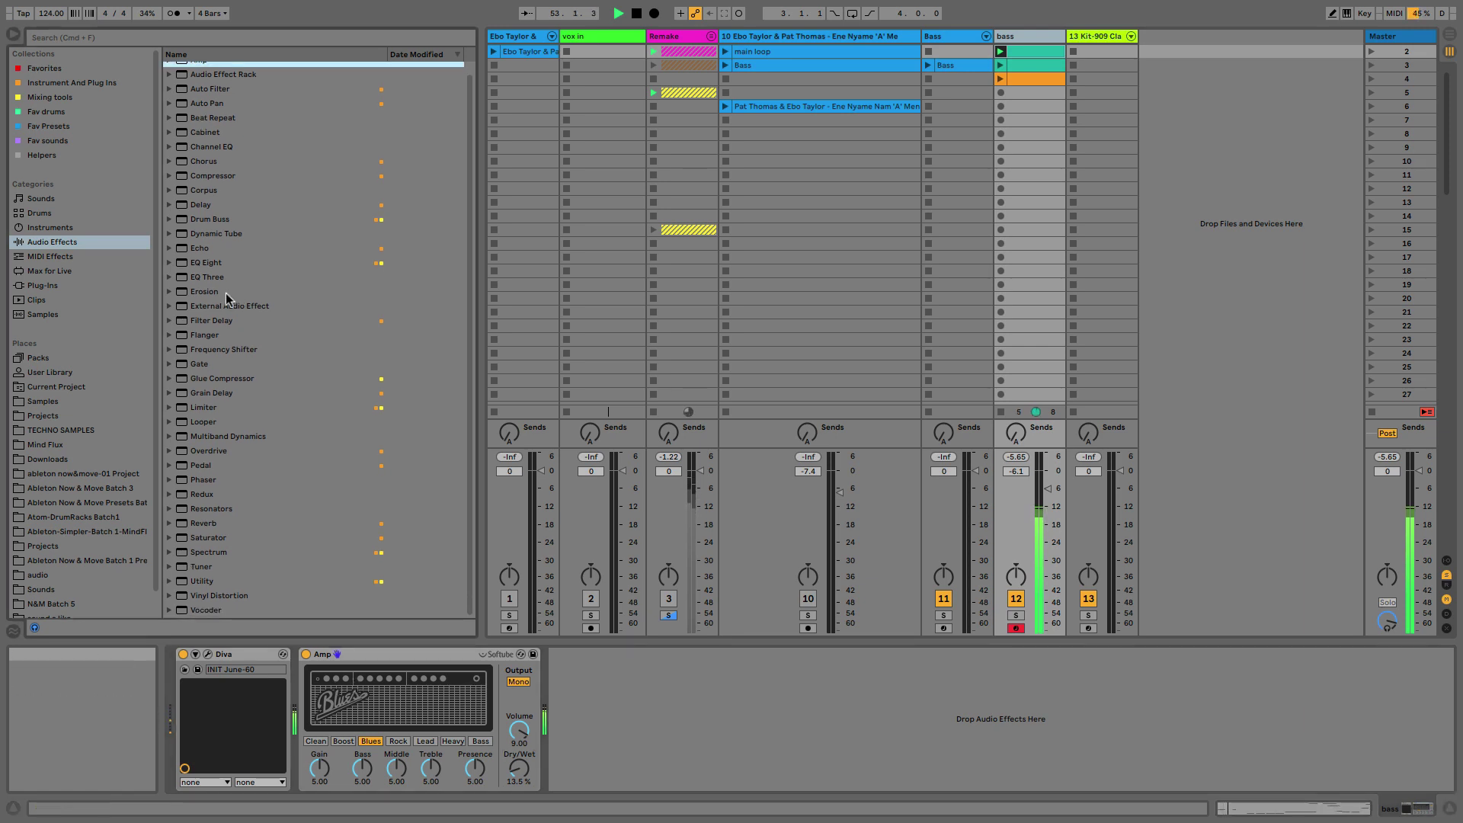
click(217, 460)
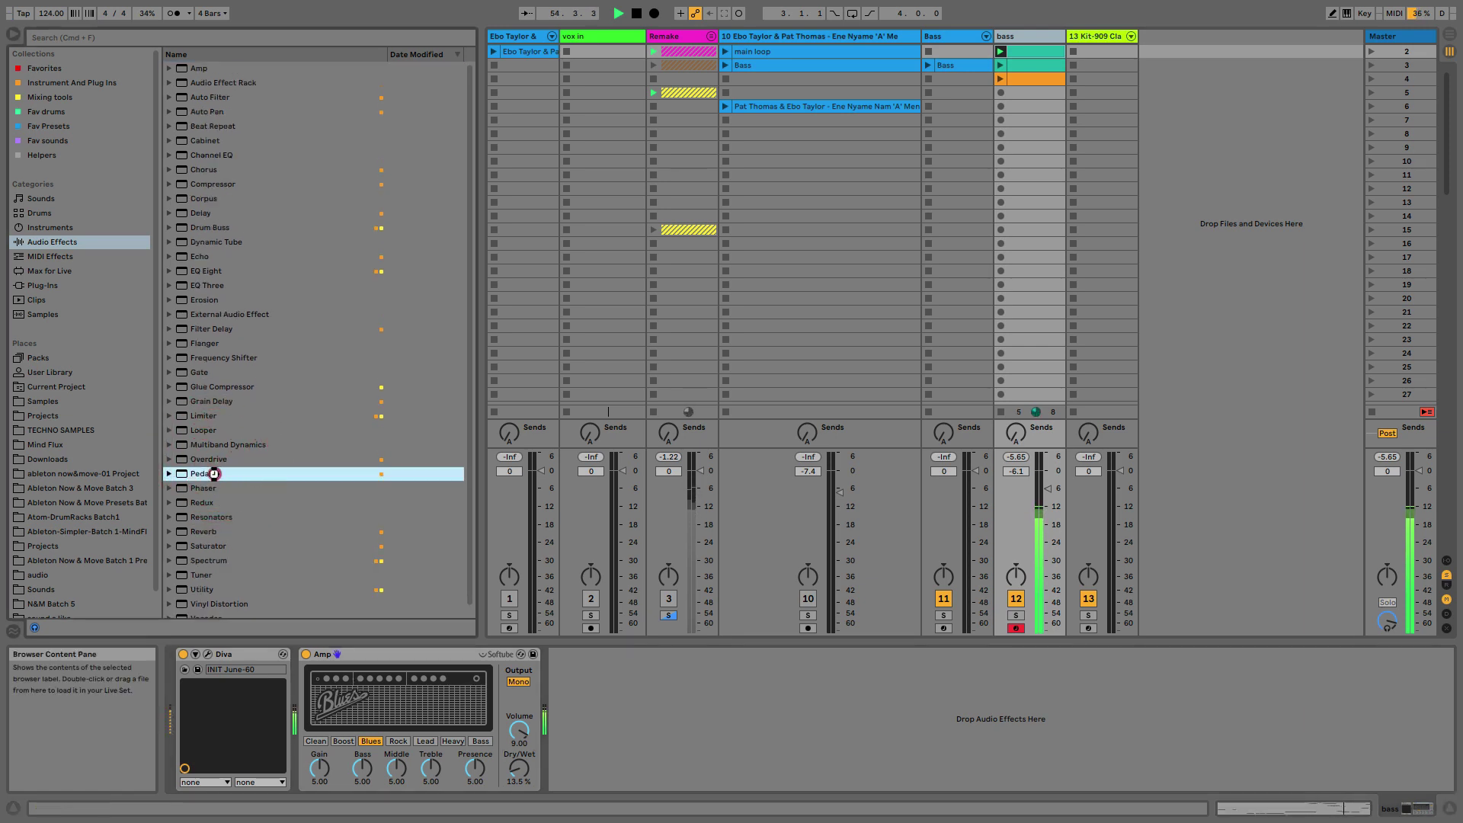
double_click(215, 472)
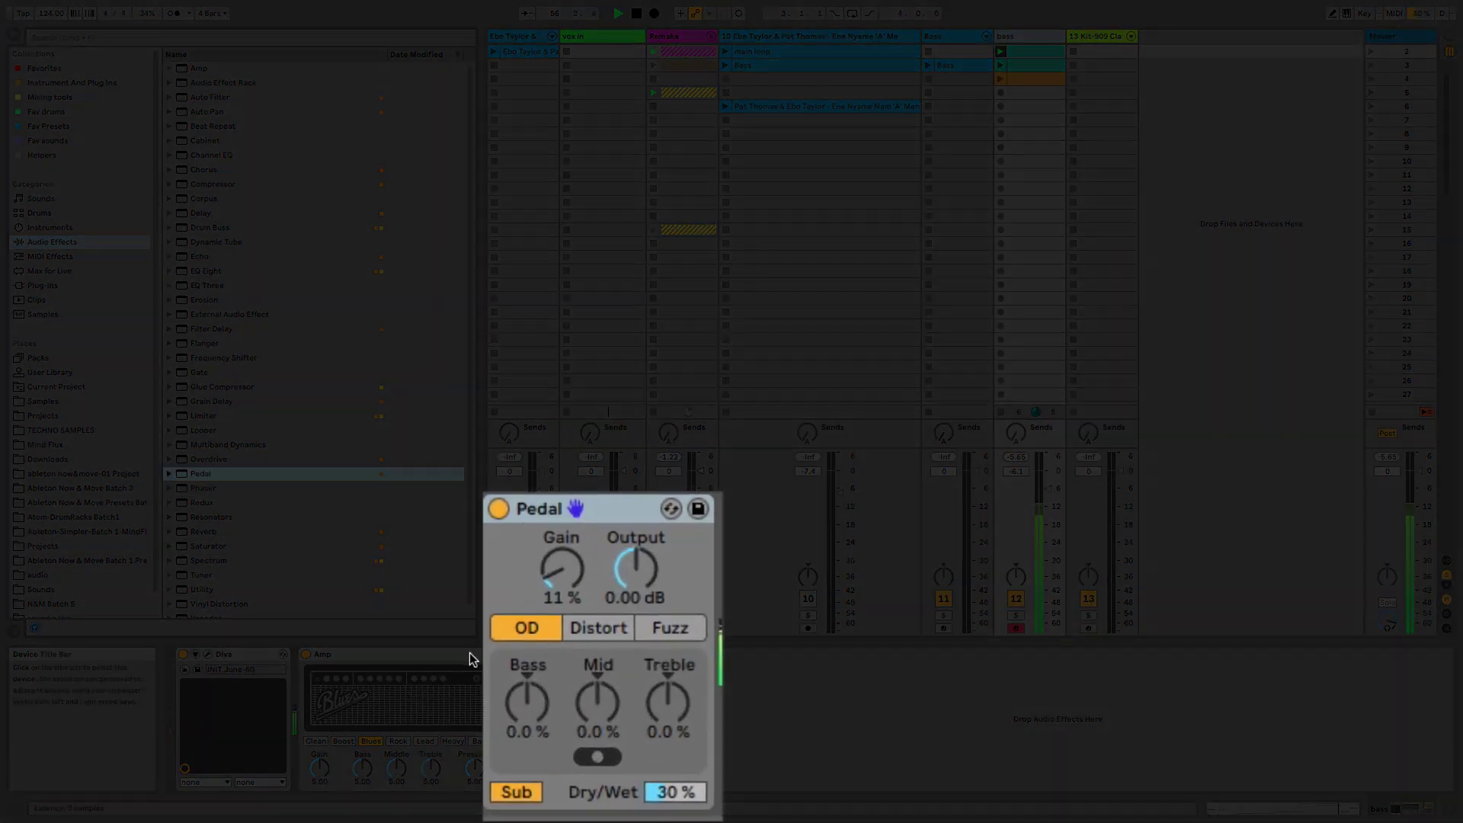
drag(560, 586, 560, 570)
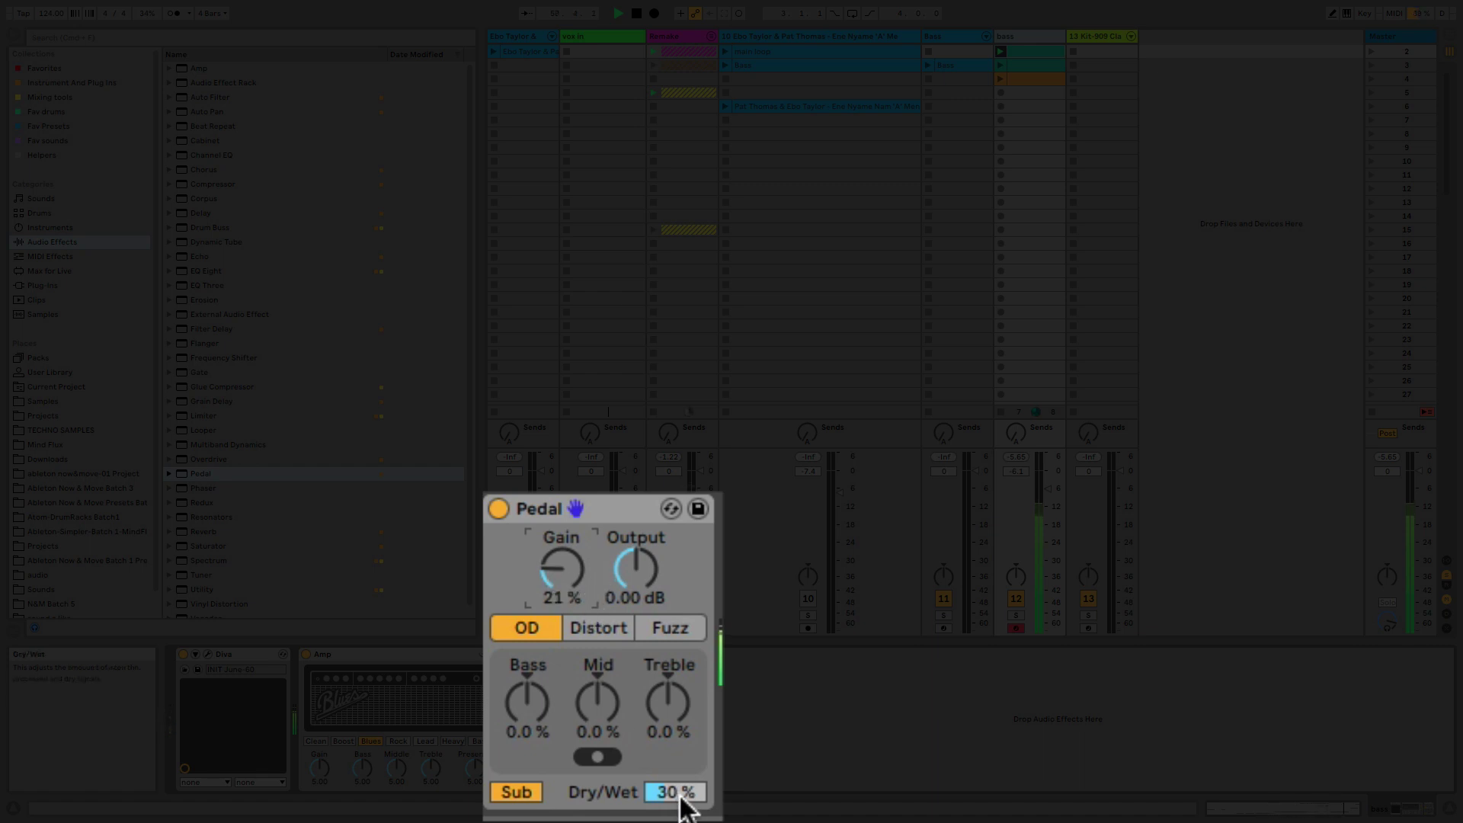
drag(676, 793, 675, 808)
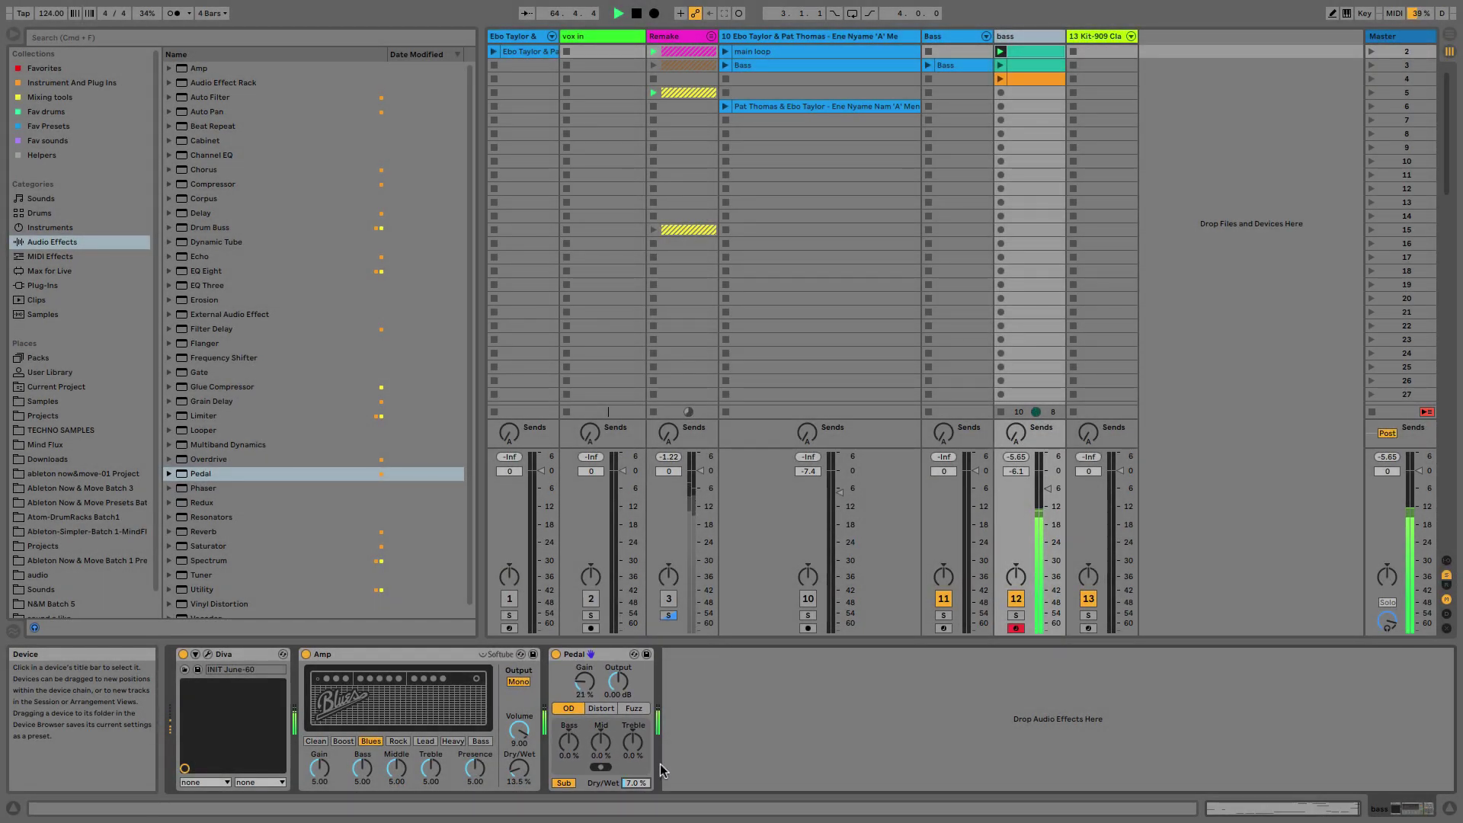
Step: Place a Channel EQ after Pedal and boost Low to 6.2 dB and Mid to 6.9 dB
drag(233, 158, 732, 708)
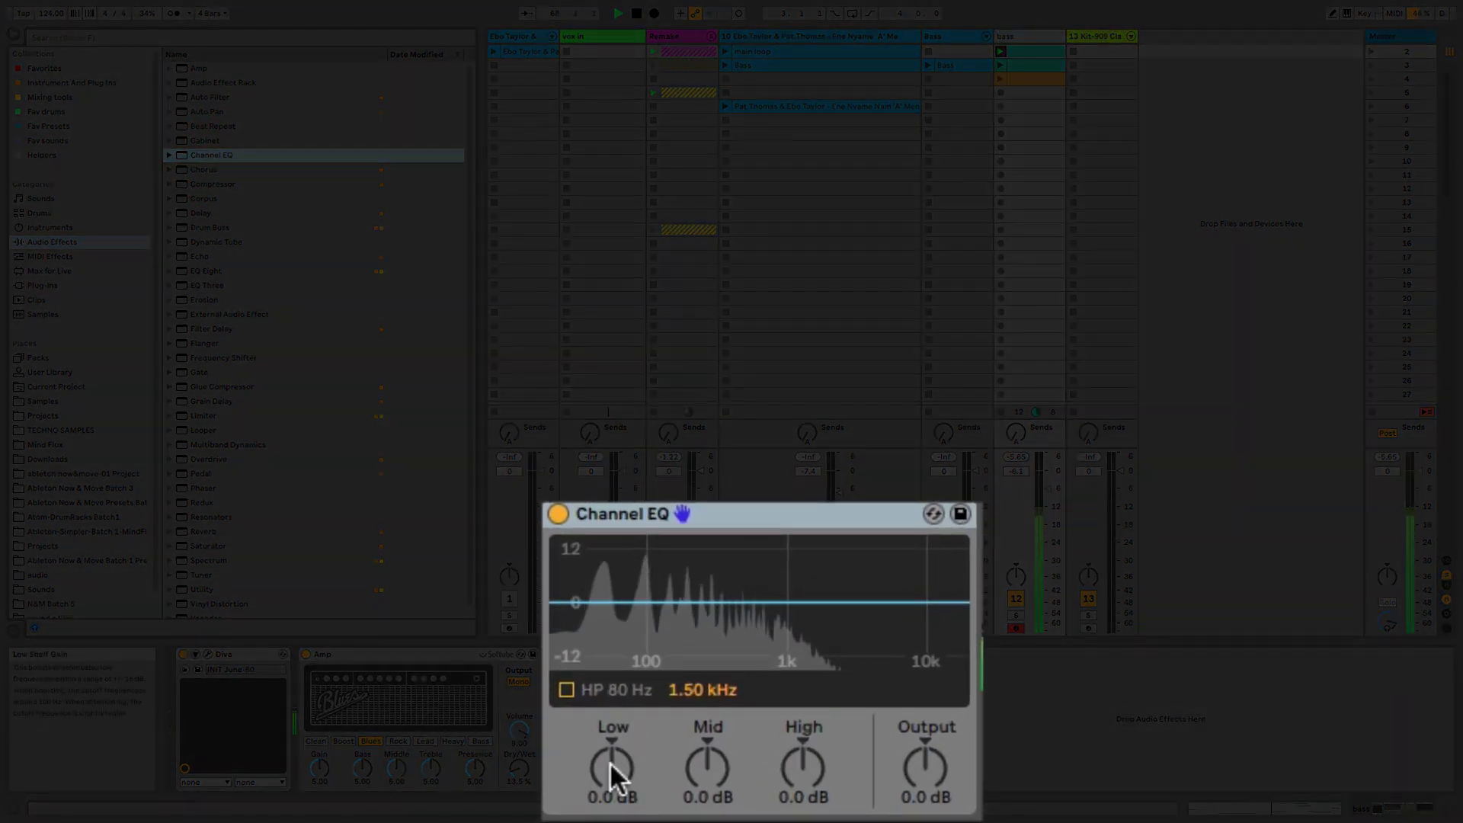
drag(610, 761, 610, 723)
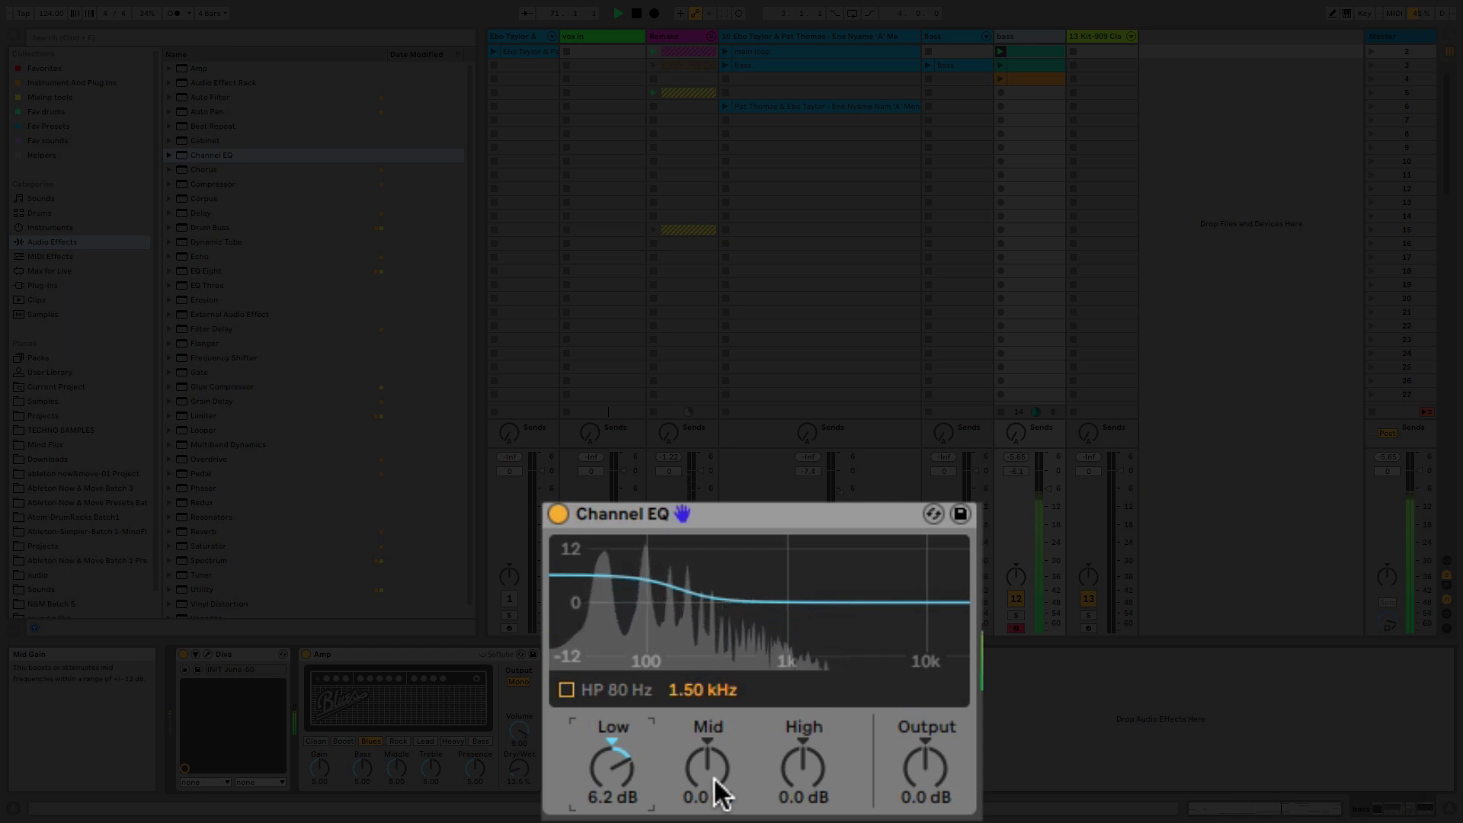
drag(714, 776, 713, 689)
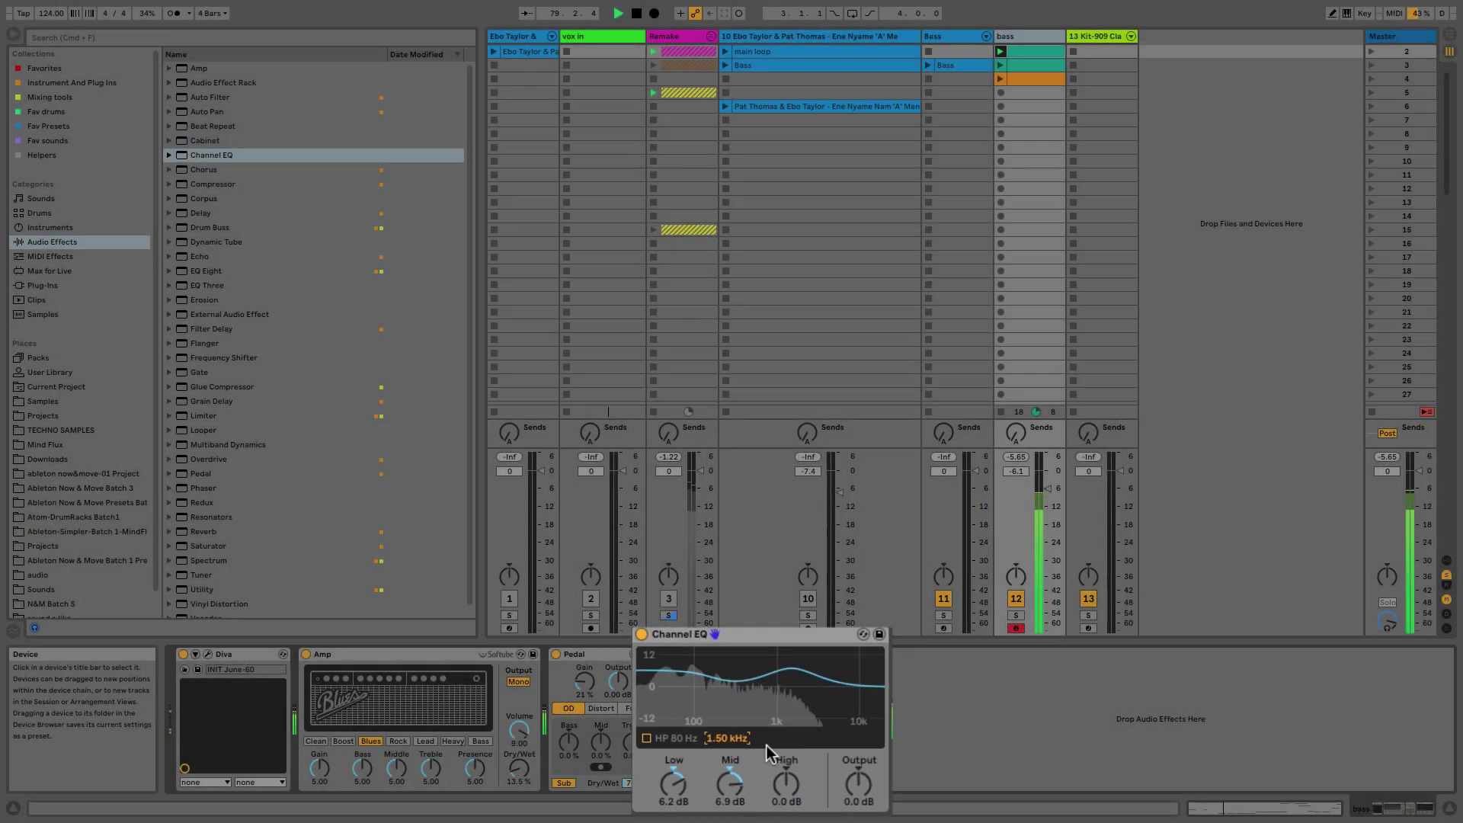
Step: Check a group of notes in the bass clip, then return to the effects chain view
key(shift+Tab)
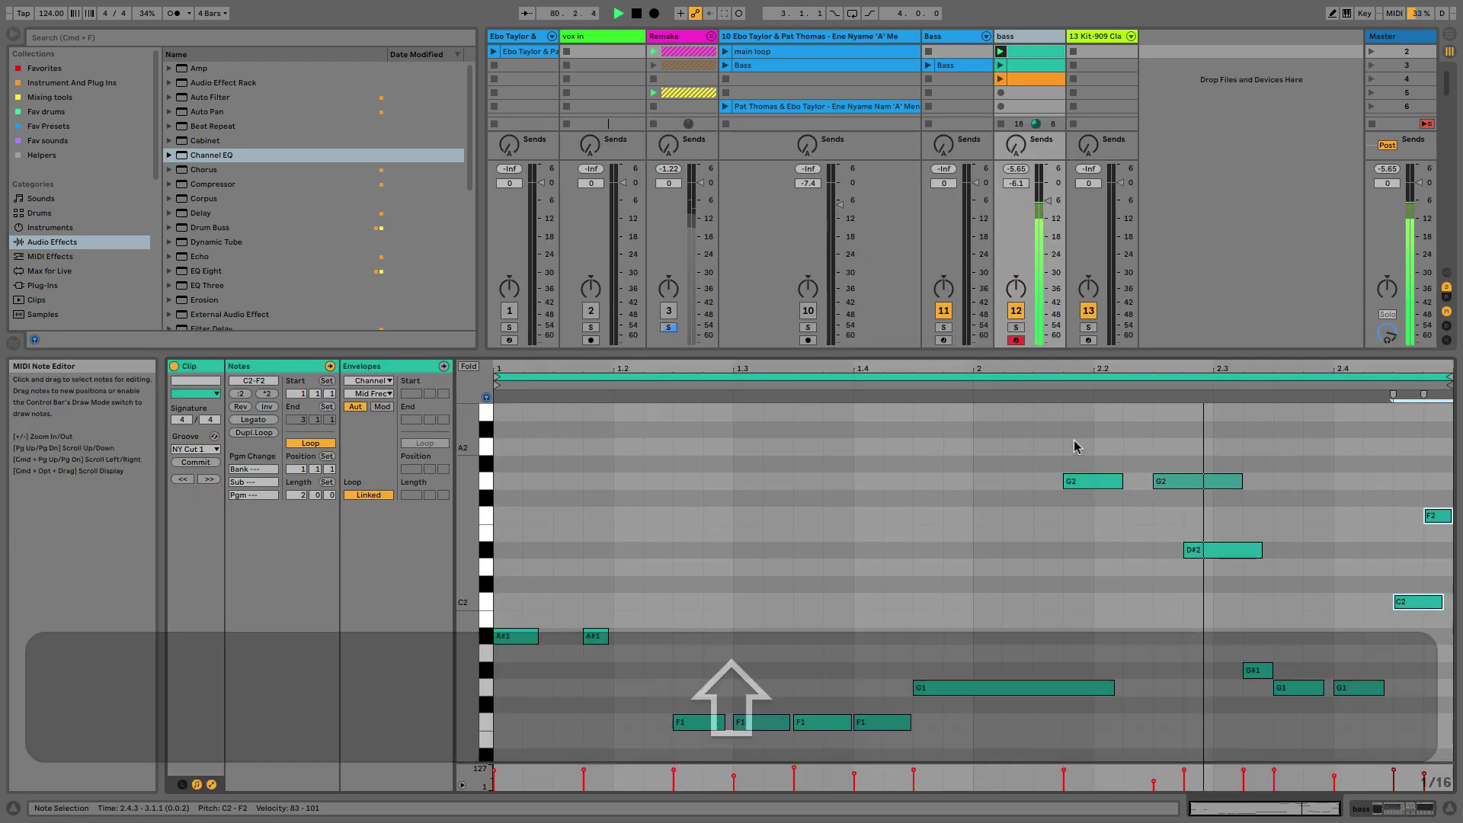
drag(1064, 433, 1335, 686)
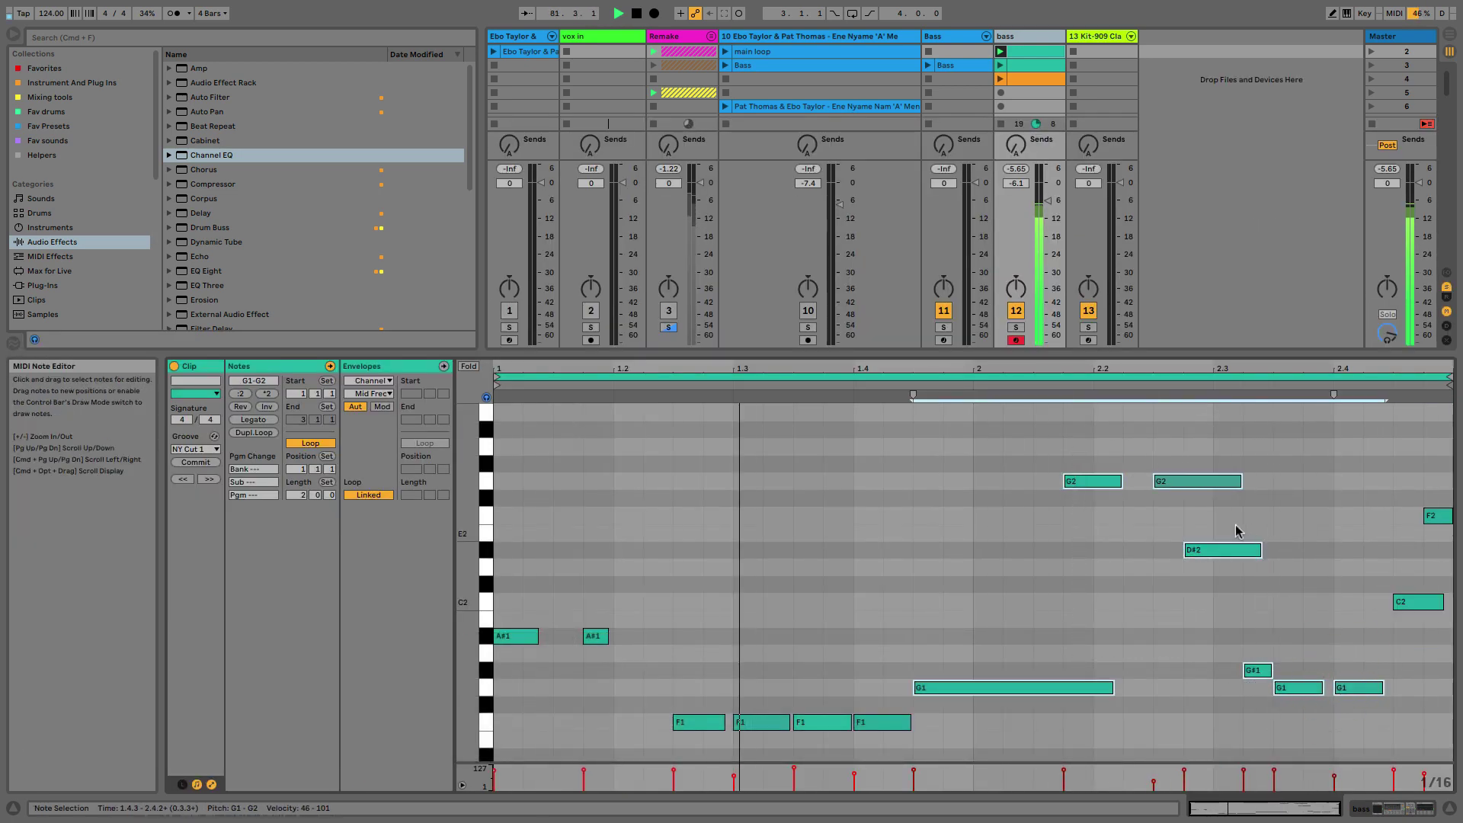
key(shift+Tab)
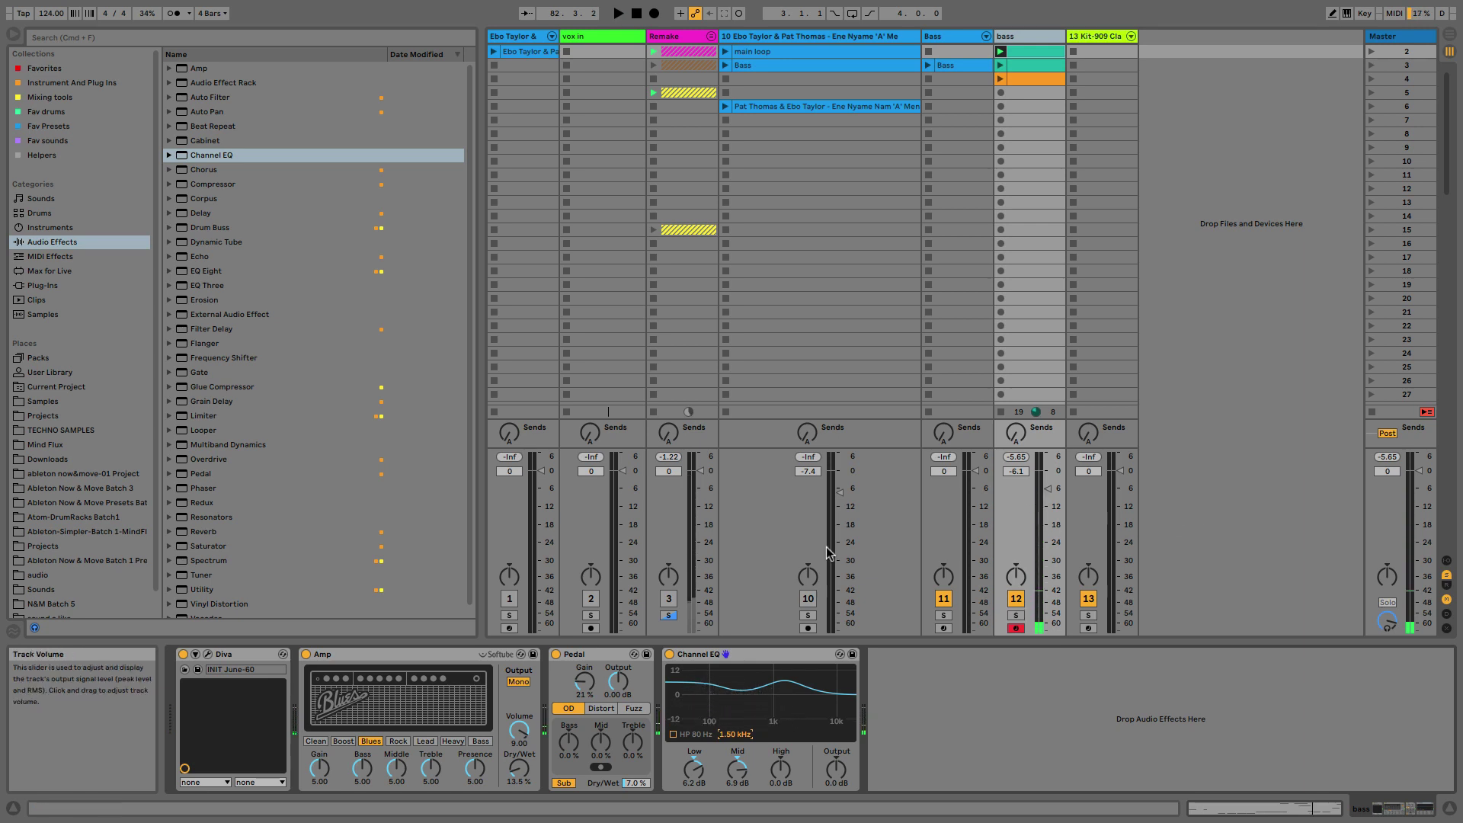
Step: Group Diva into an Instrument Rack and duplicate its chain to make two Diva chains
click(242, 655)
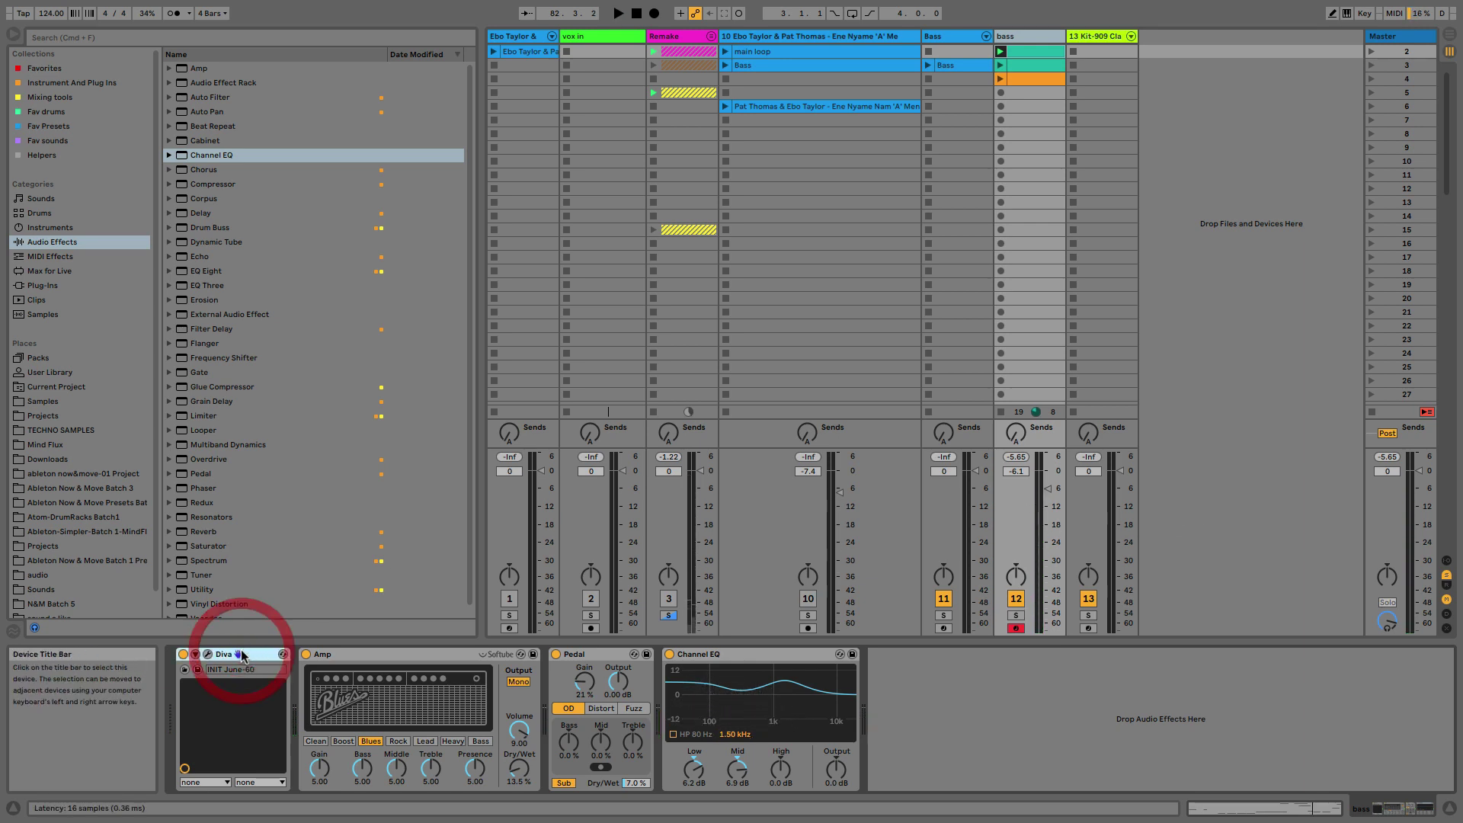
key(super+g)
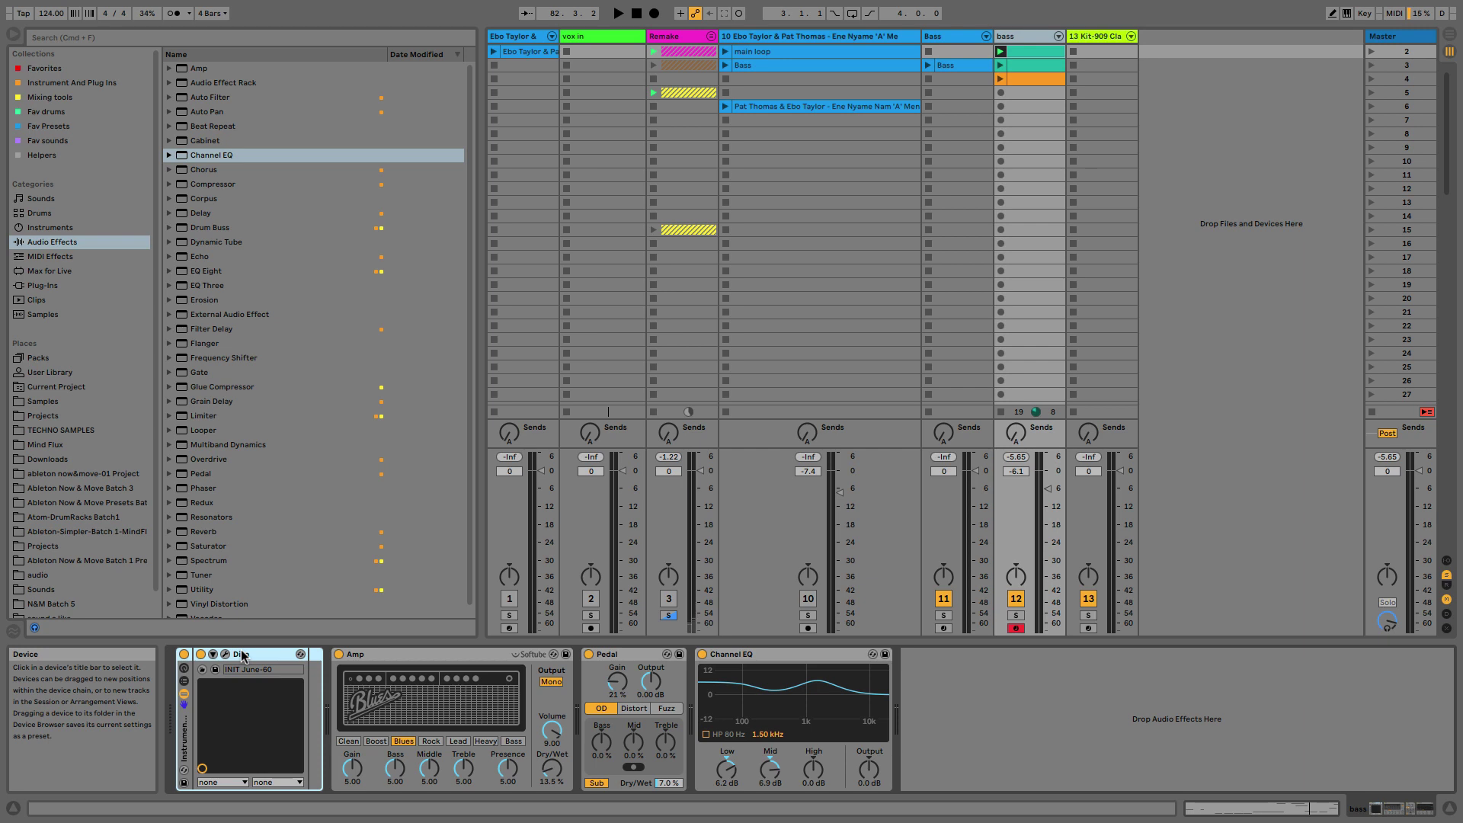
click(184, 680)
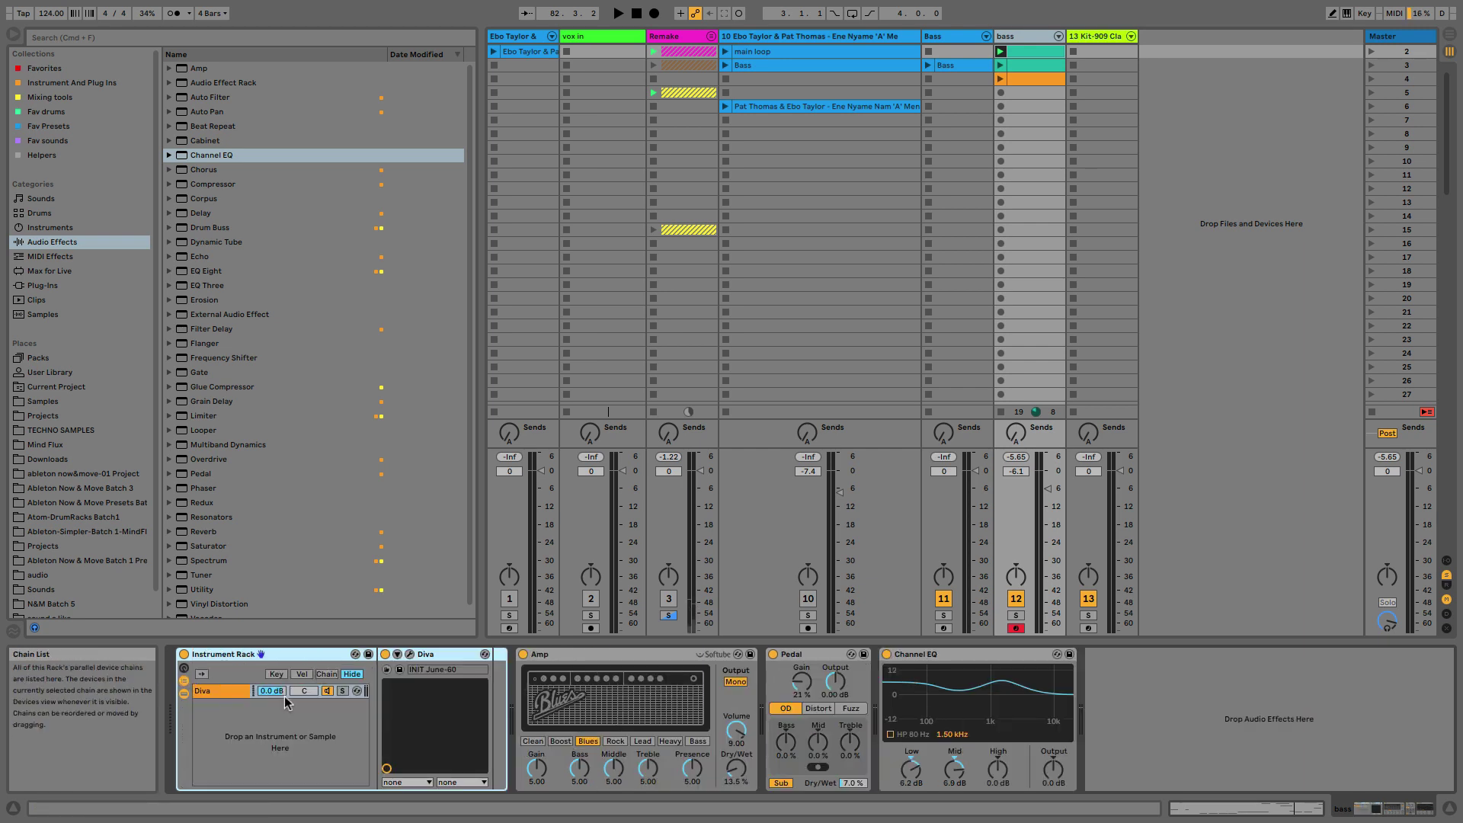
click(238, 693)
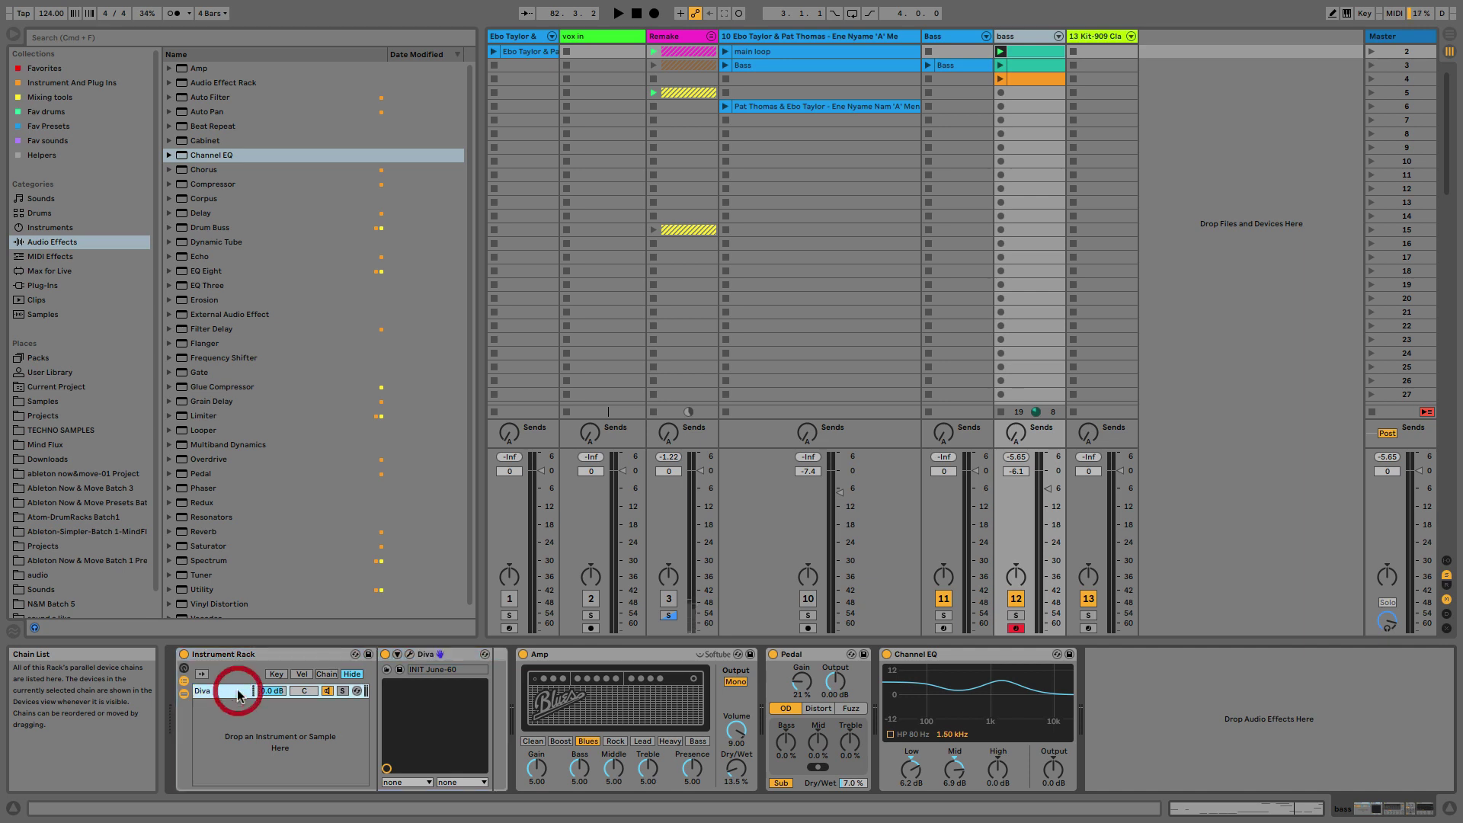
key(super+d)
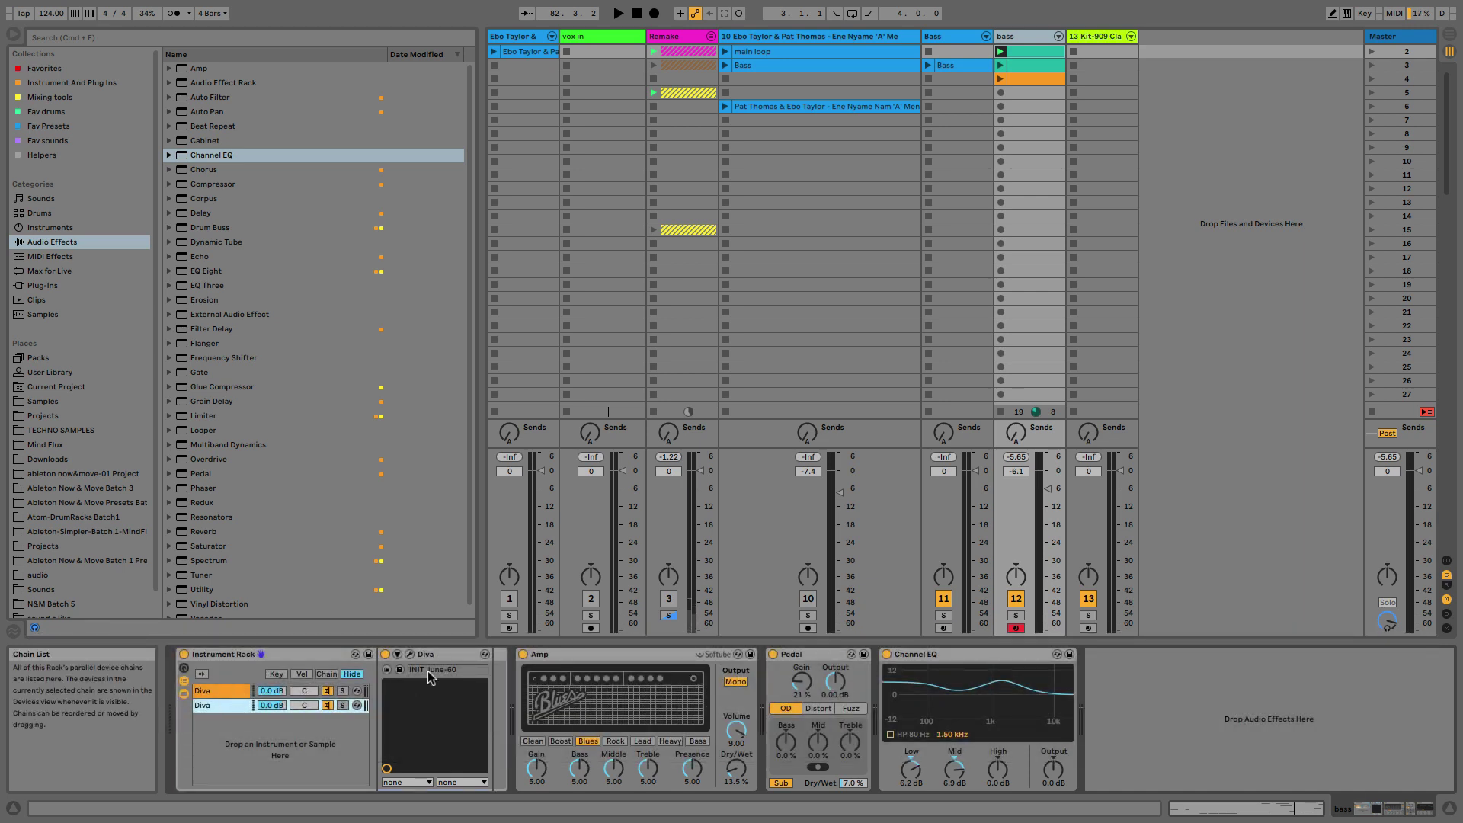
Step: Switch the second Diva's filter to bandpass and start playback to hear it
click(409, 654)
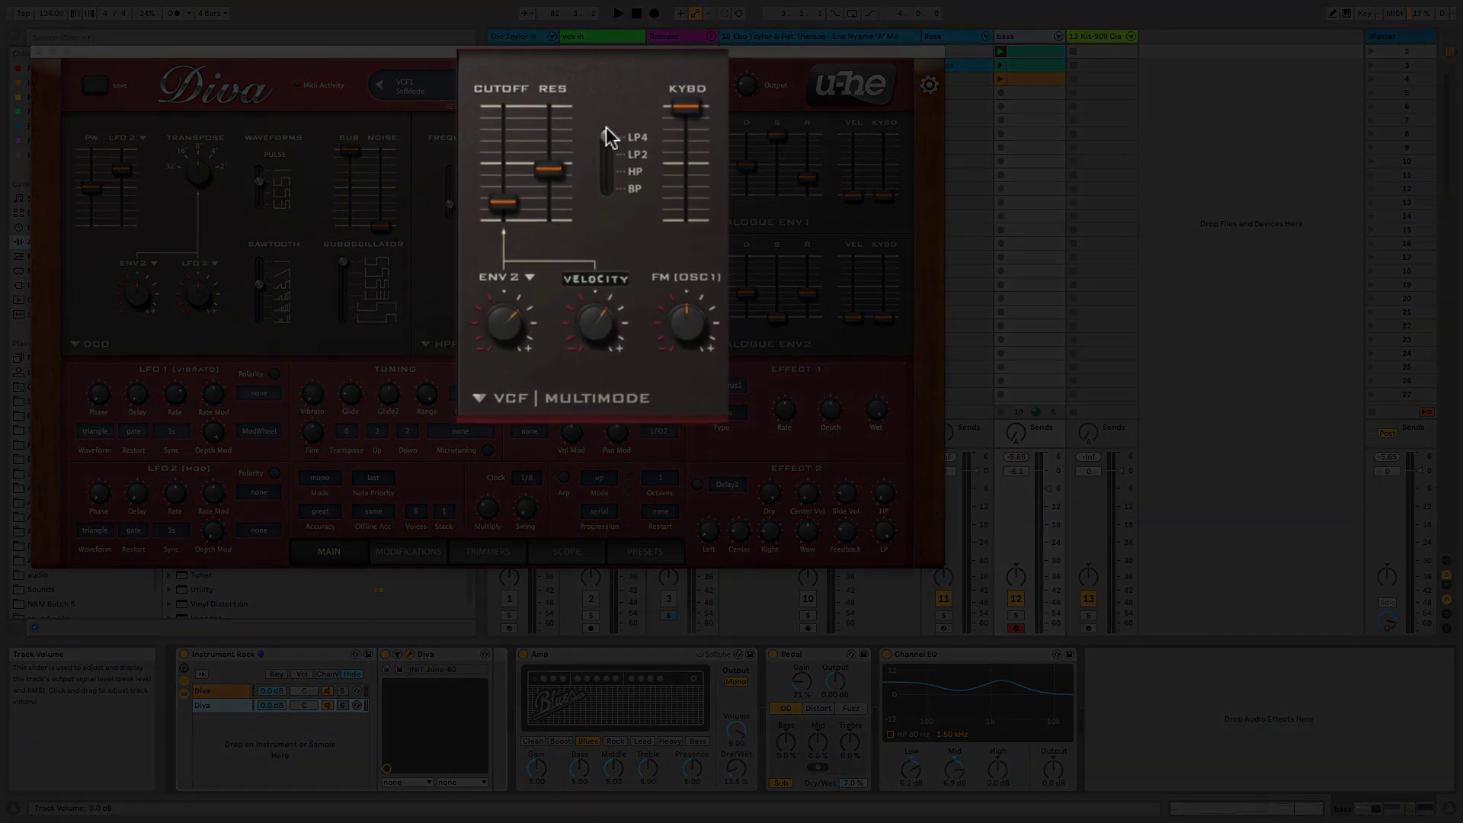
drag(610, 137, 608, 188)
key(space)
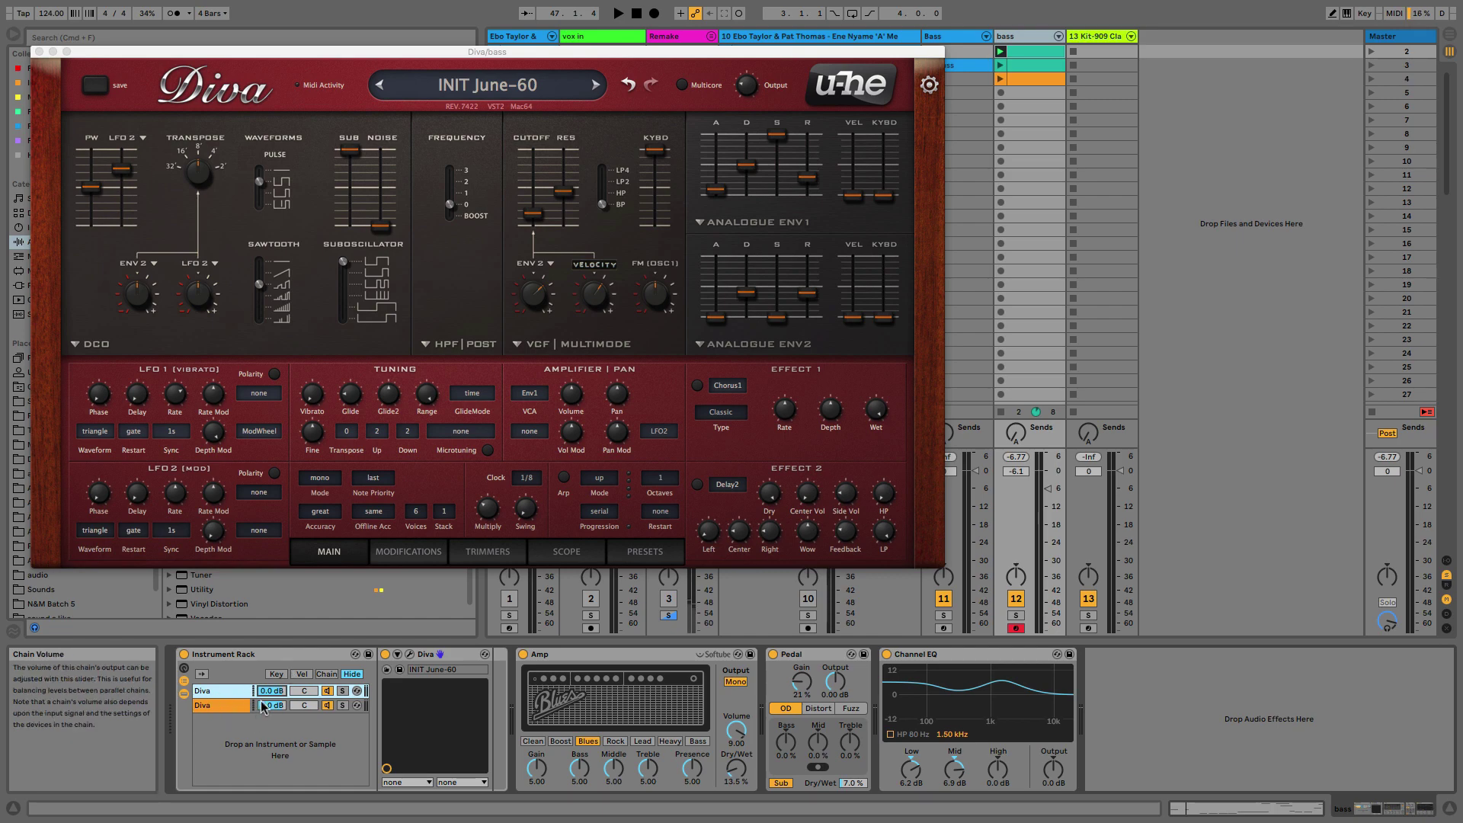
Step: Map chain 1's volume to Macro 1 and chain 2's volume to Macro 2
right_click(260, 694)
click(304, 616)
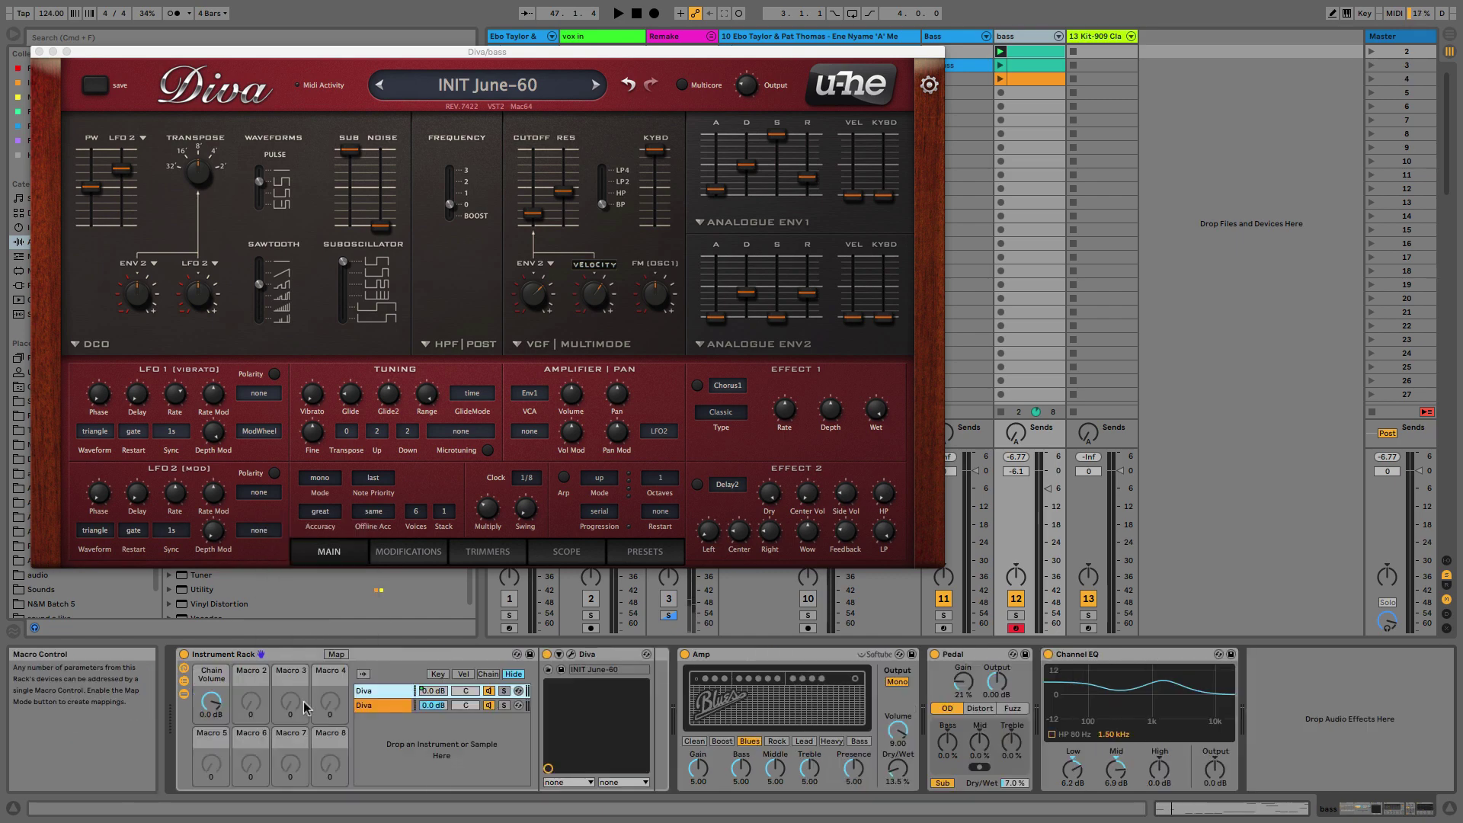
right_click(431, 709)
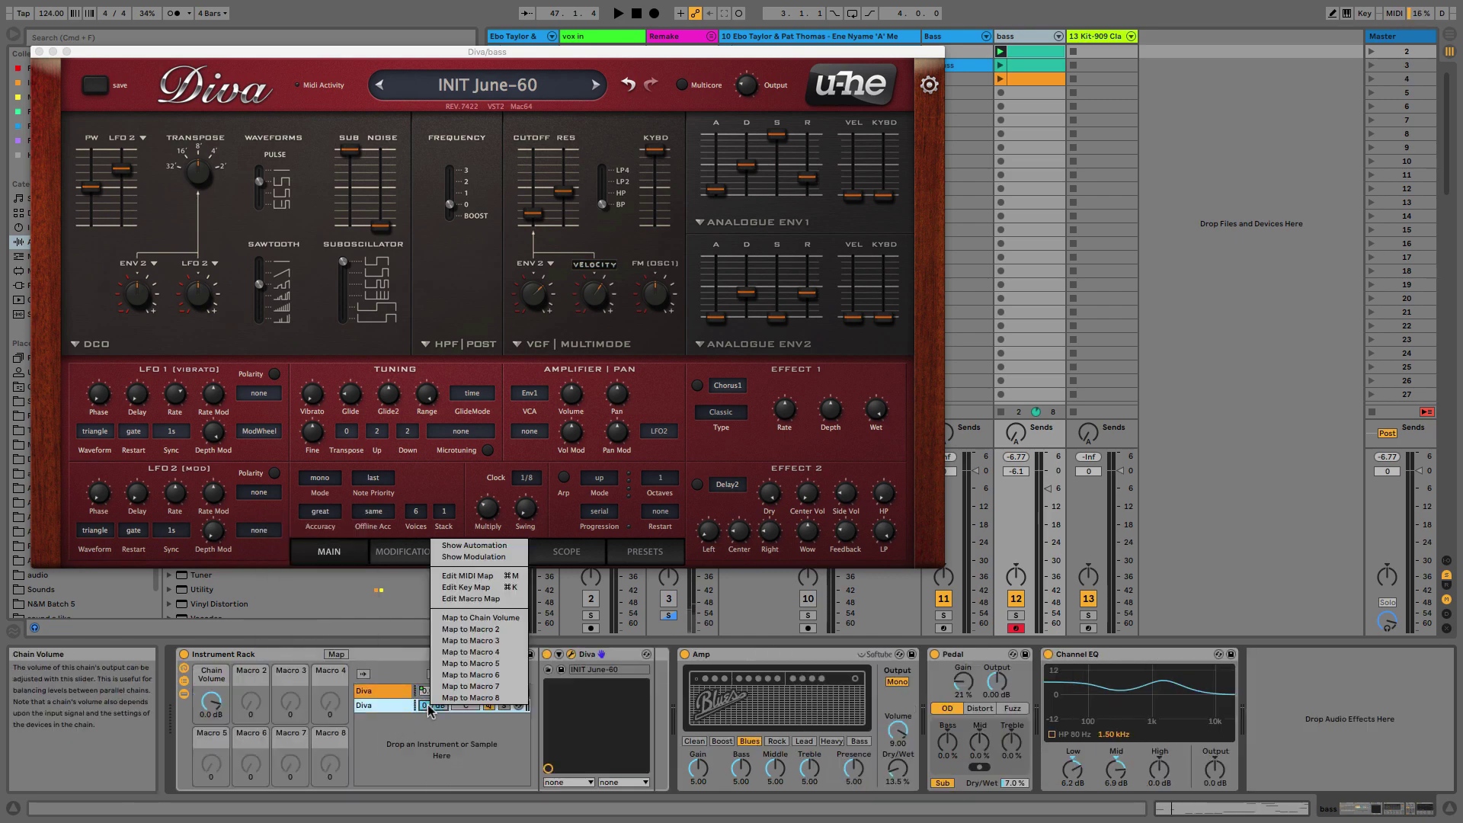
click(470, 624)
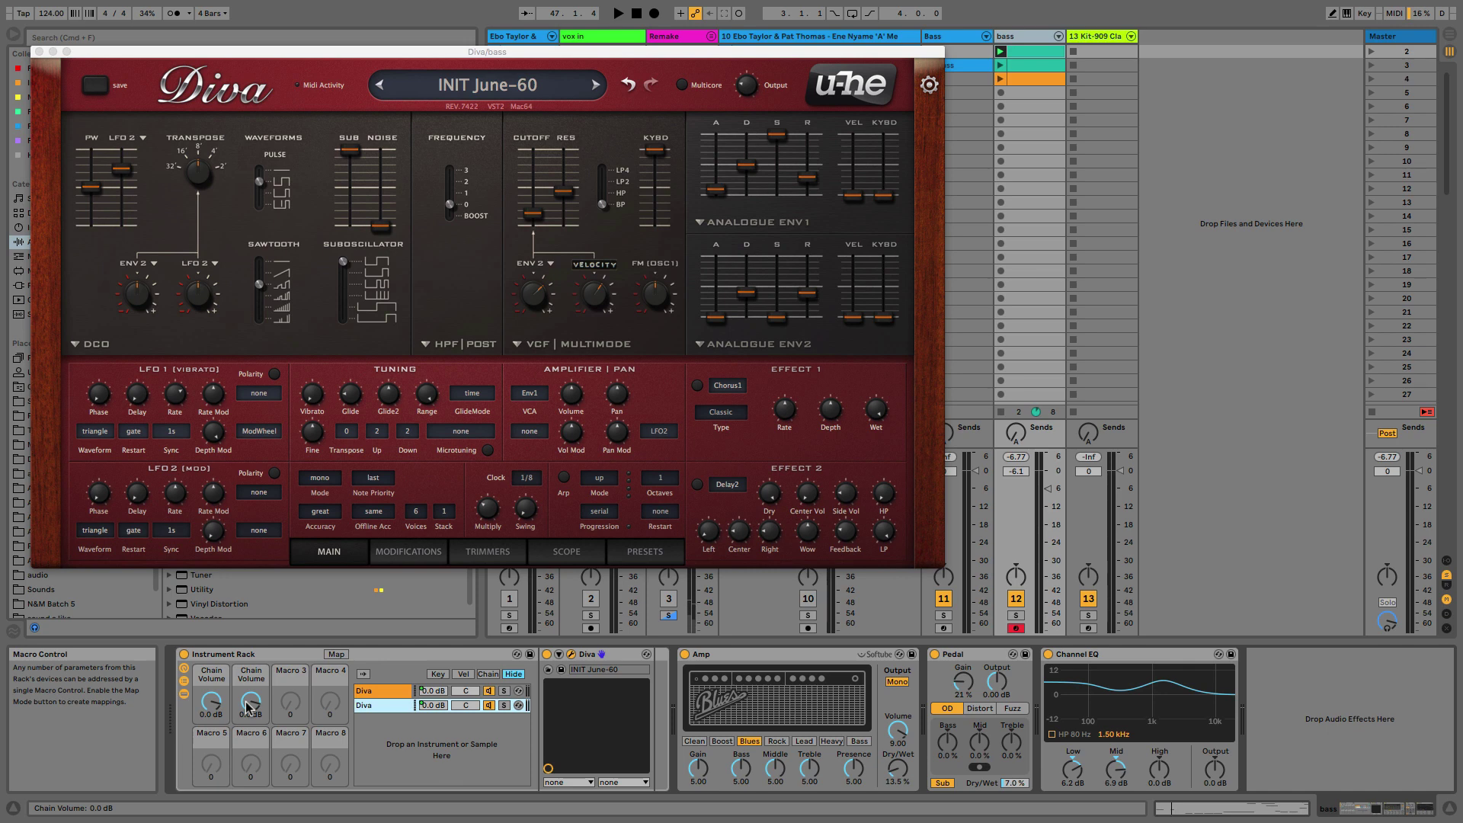
Step: Test Macro 2 and reset it to 0.0 dB, then select Amp through Channel EQ for grouping
drag(247, 705, 245, 755)
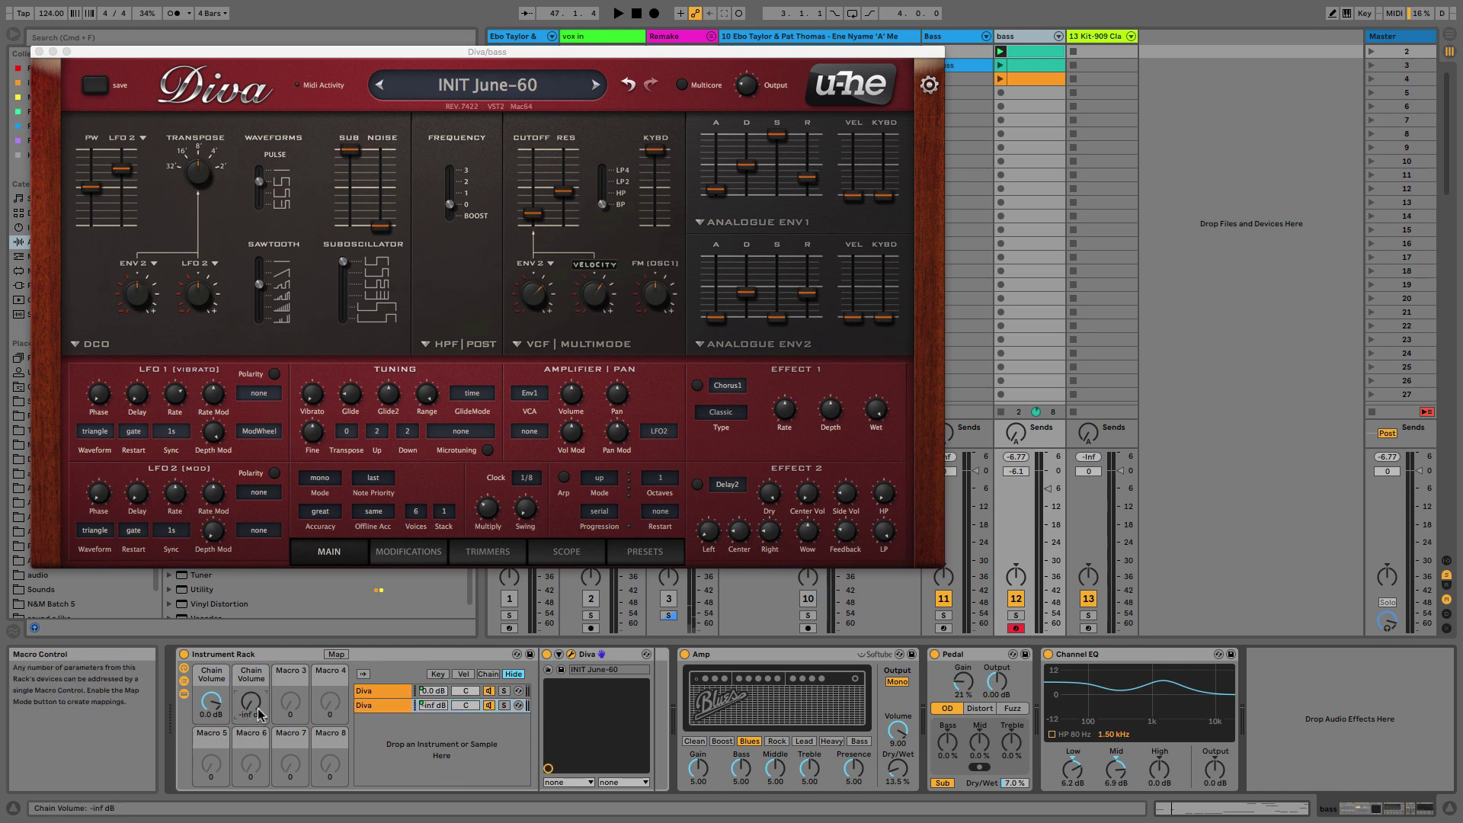
key(Delete)
click(731, 654)
shift+click(1087, 656)
key(super+g)
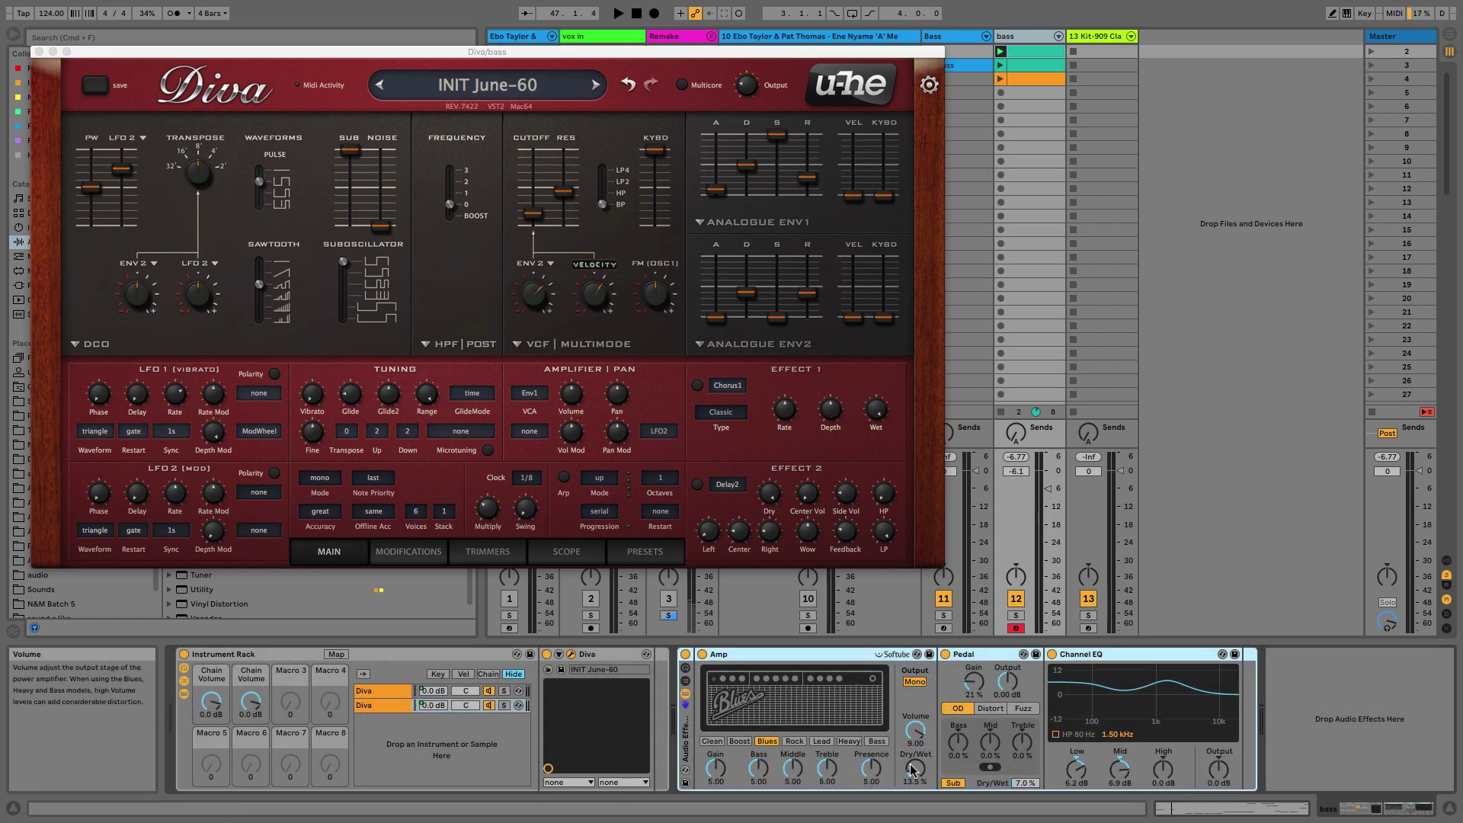
right_click(947, 706)
Step: Group Amp, Pedal and Channel EQ into an Audio Effect Rack and name Macro 1 Amp
click(960, 688)
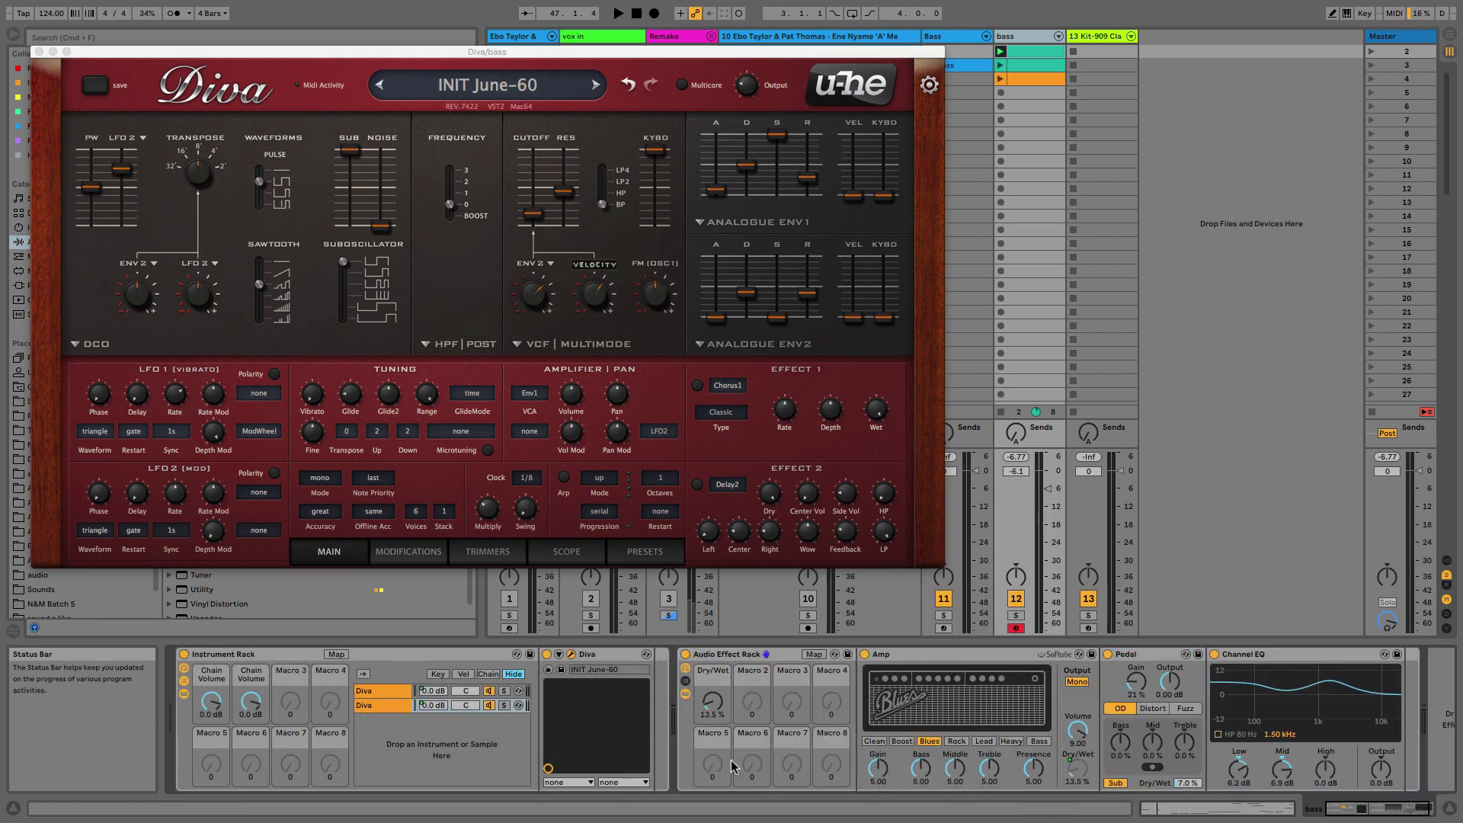
key(shift+super+r)
text(Amp)
key(Return)
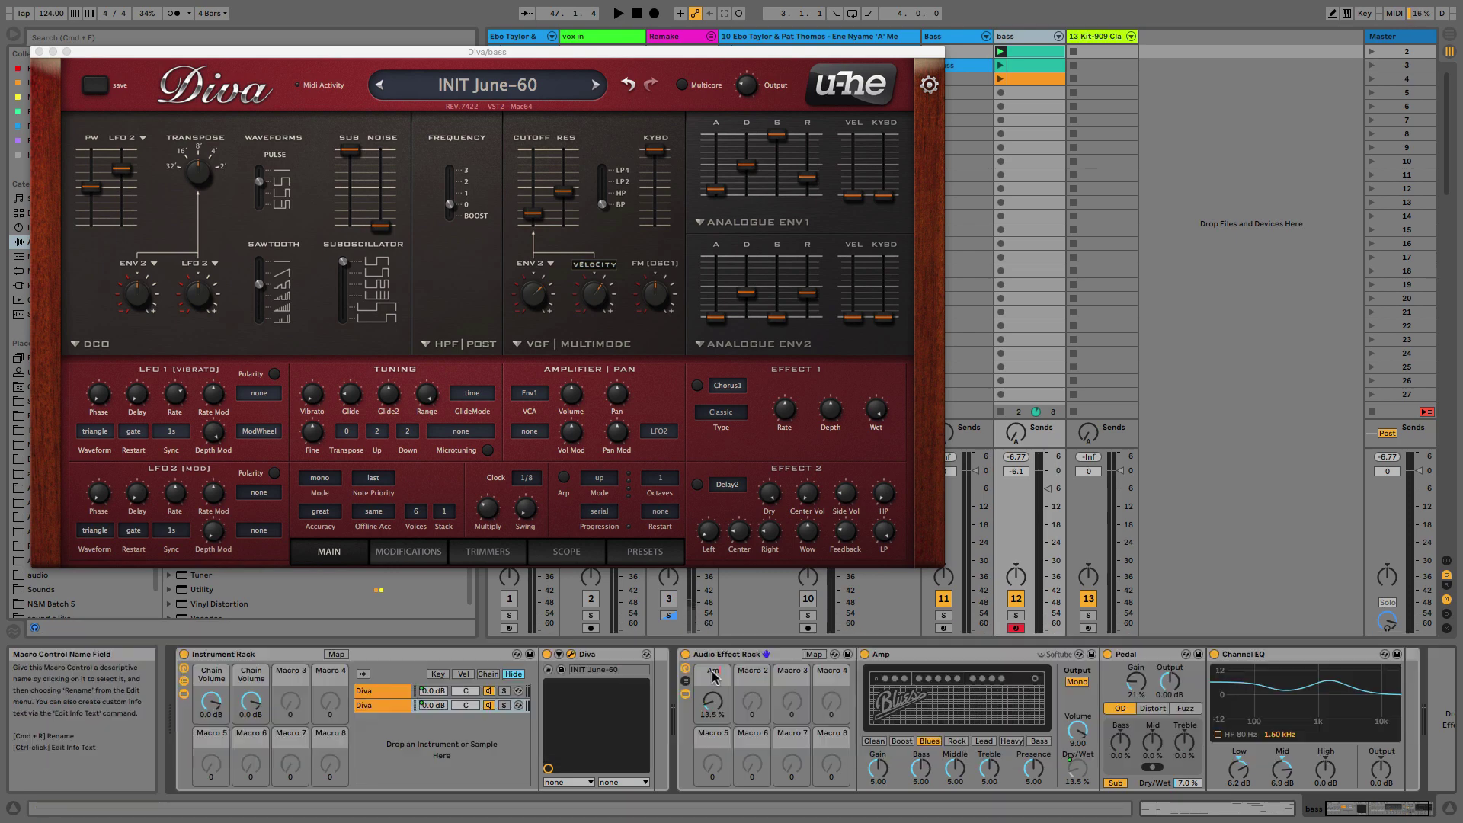
Step: Map the Pedal Dry/Wet to Macro 2 and name it Pedal, then undo both changes
right_click(1189, 793)
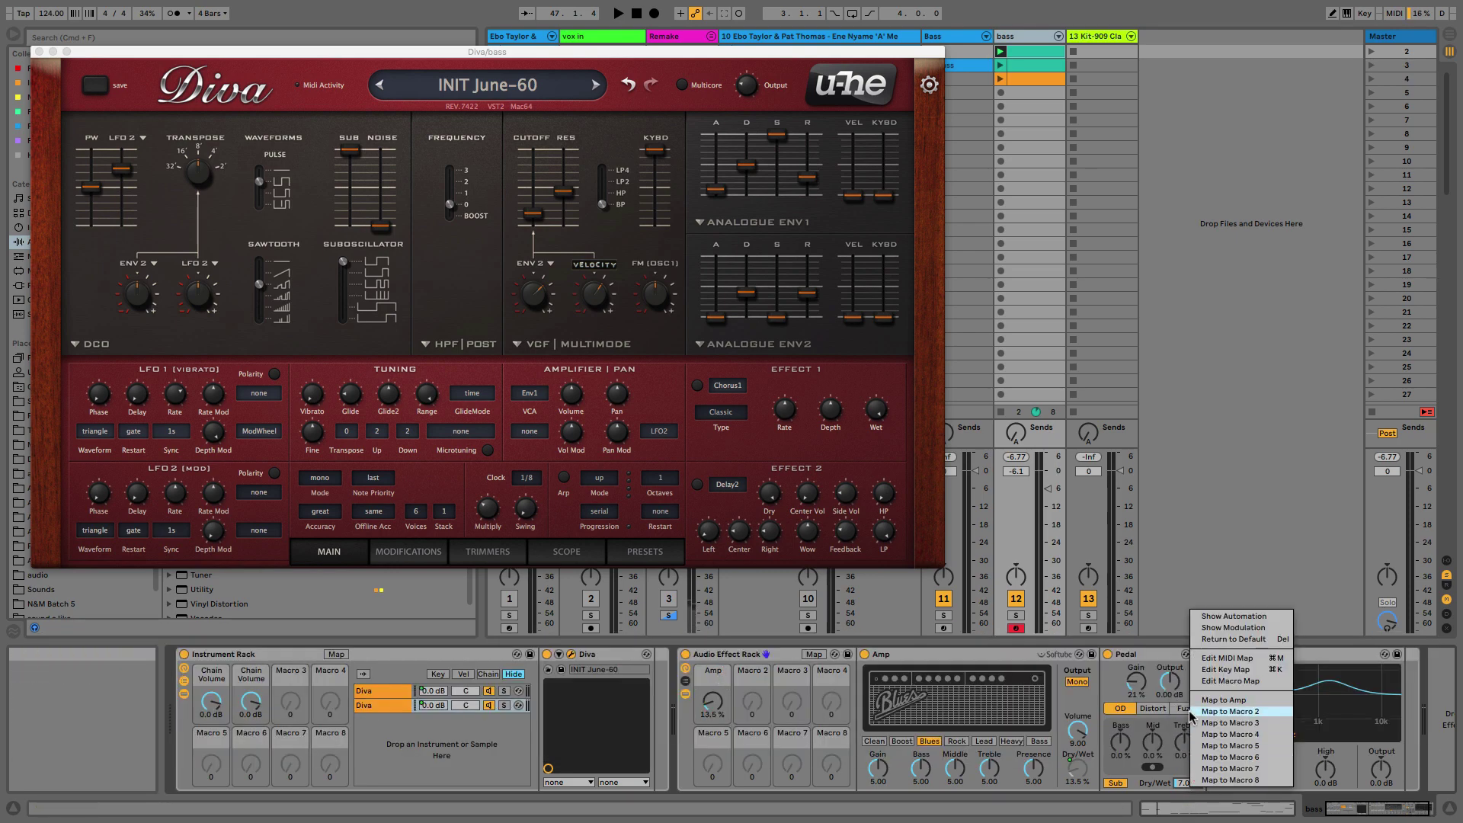
click(1219, 709)
key(super+r)
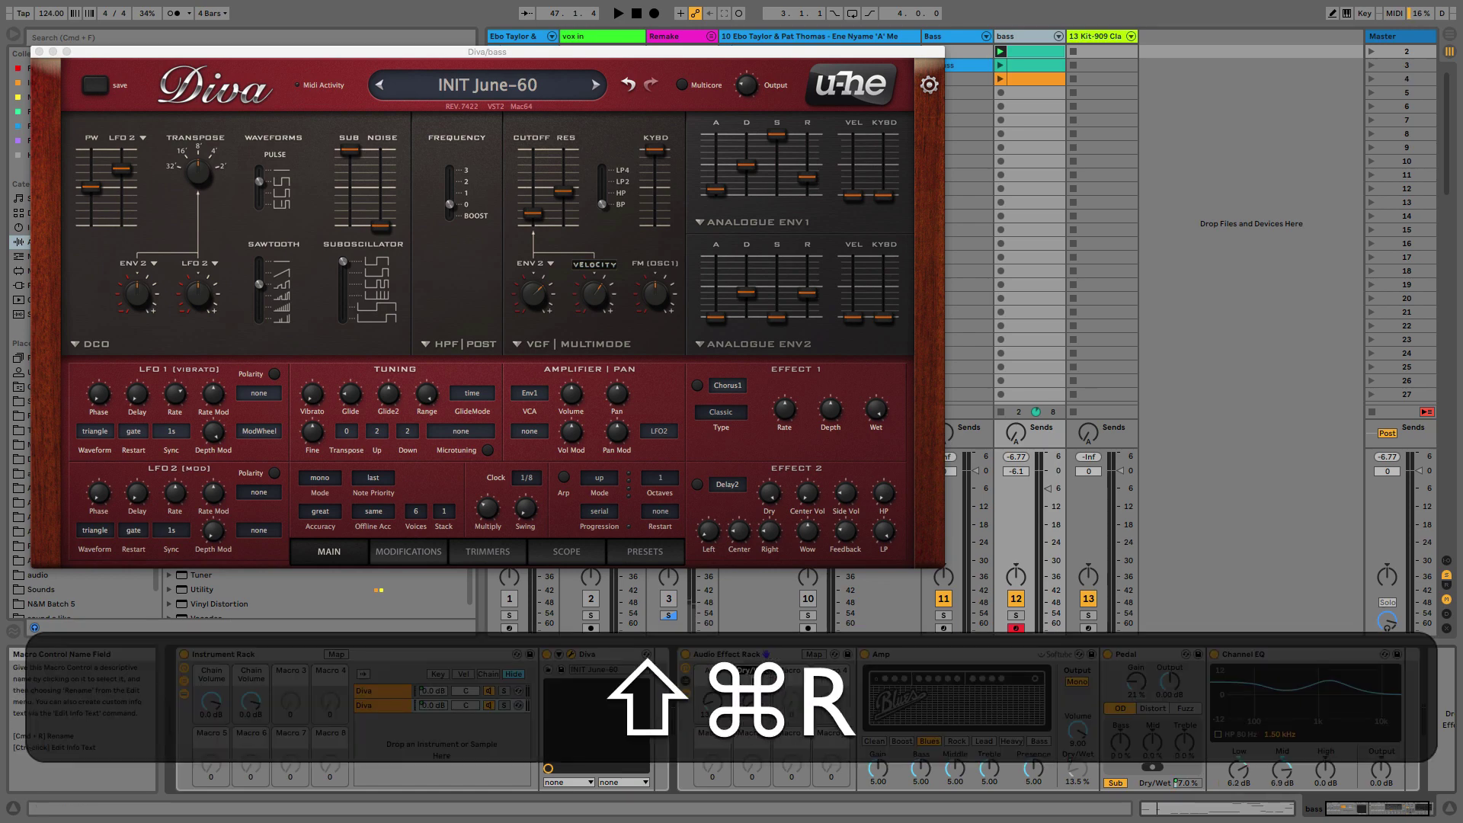
text(Pedal)
key(Return)
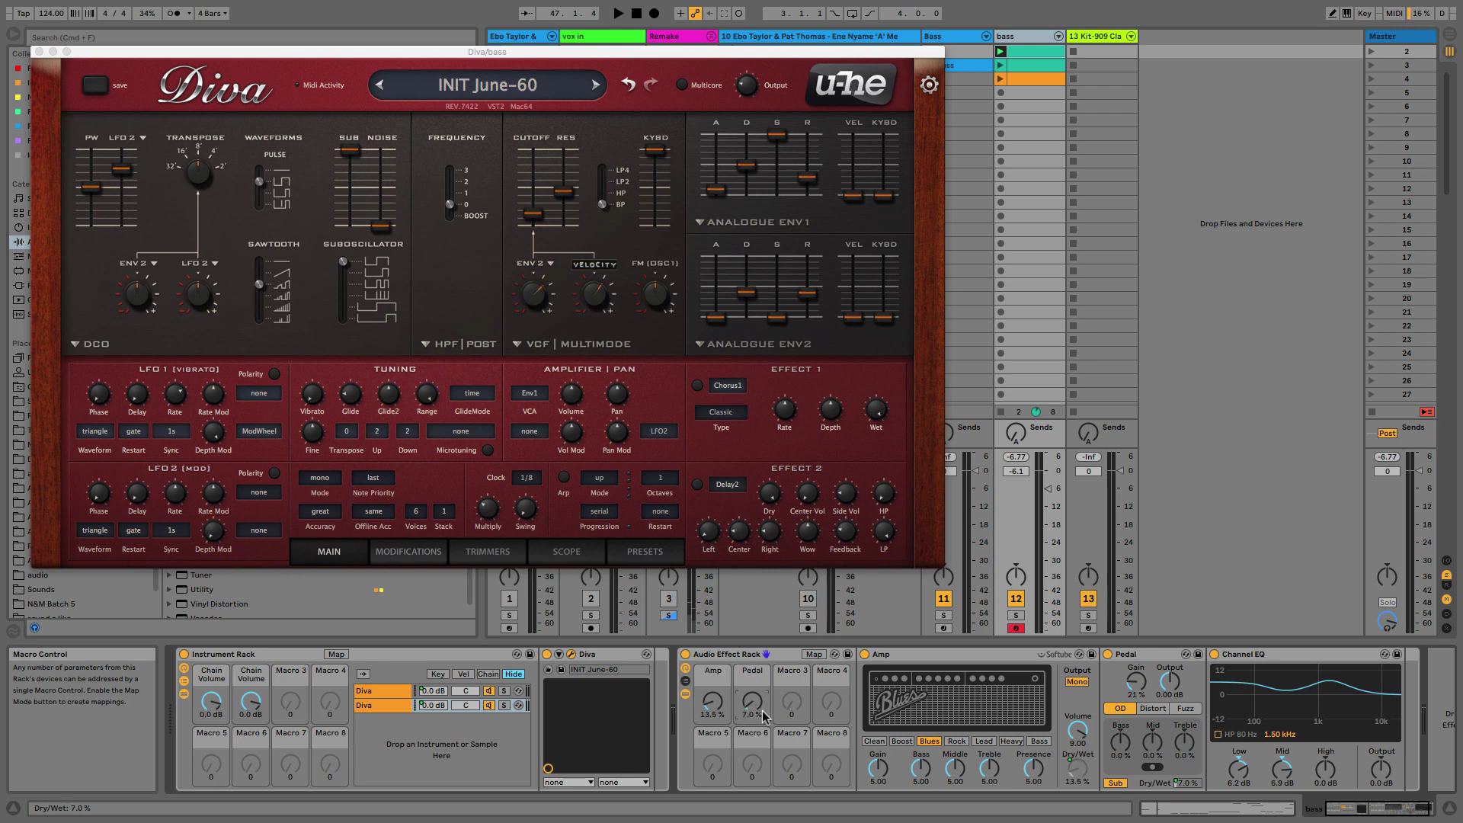
key(super+z)
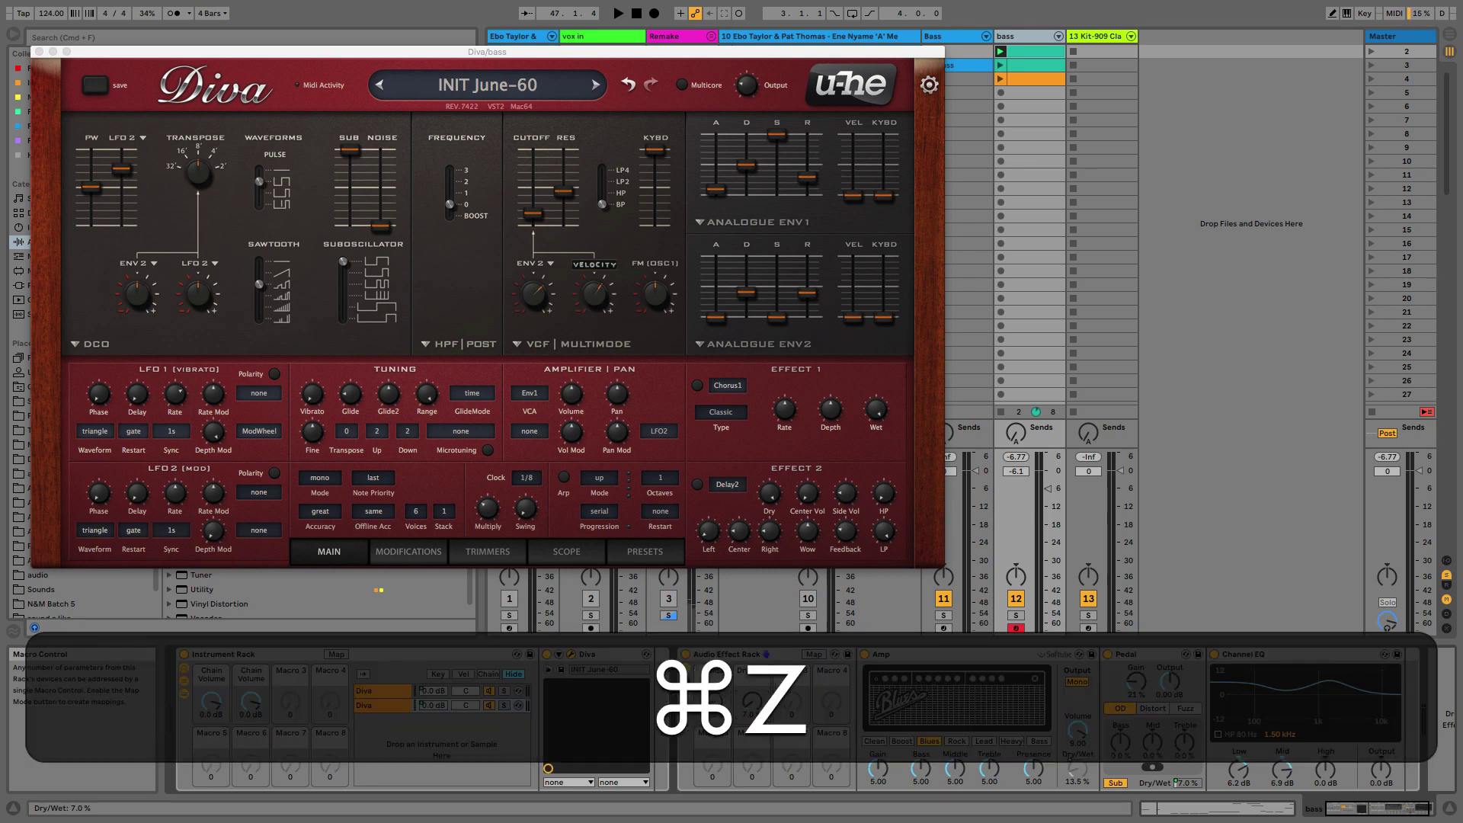
key(super+z)
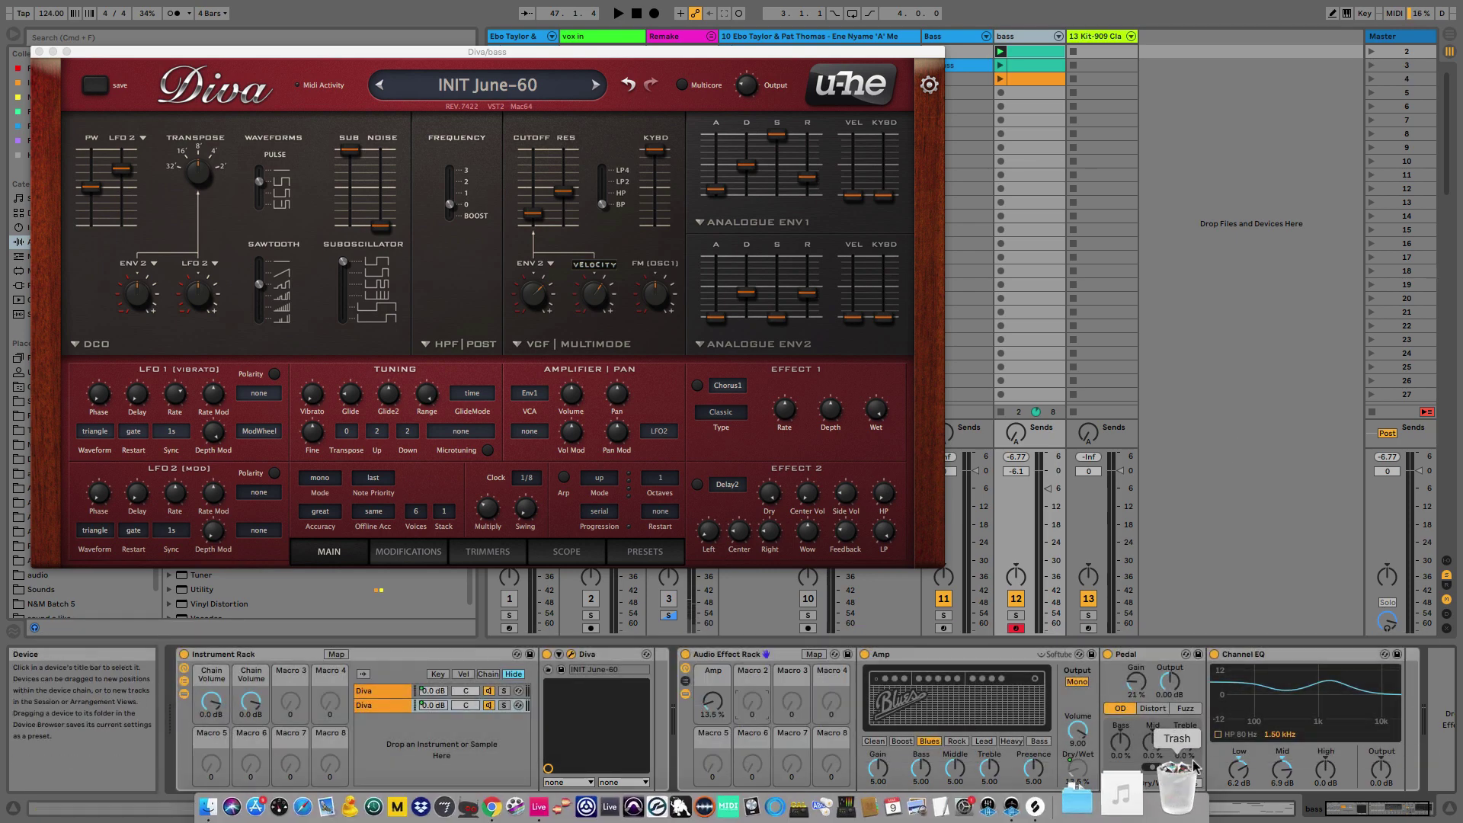
Step: Remap the Pedal's Dry/Wet to Macro 2 and rename that macro Pedal
right_click(1191, 784)
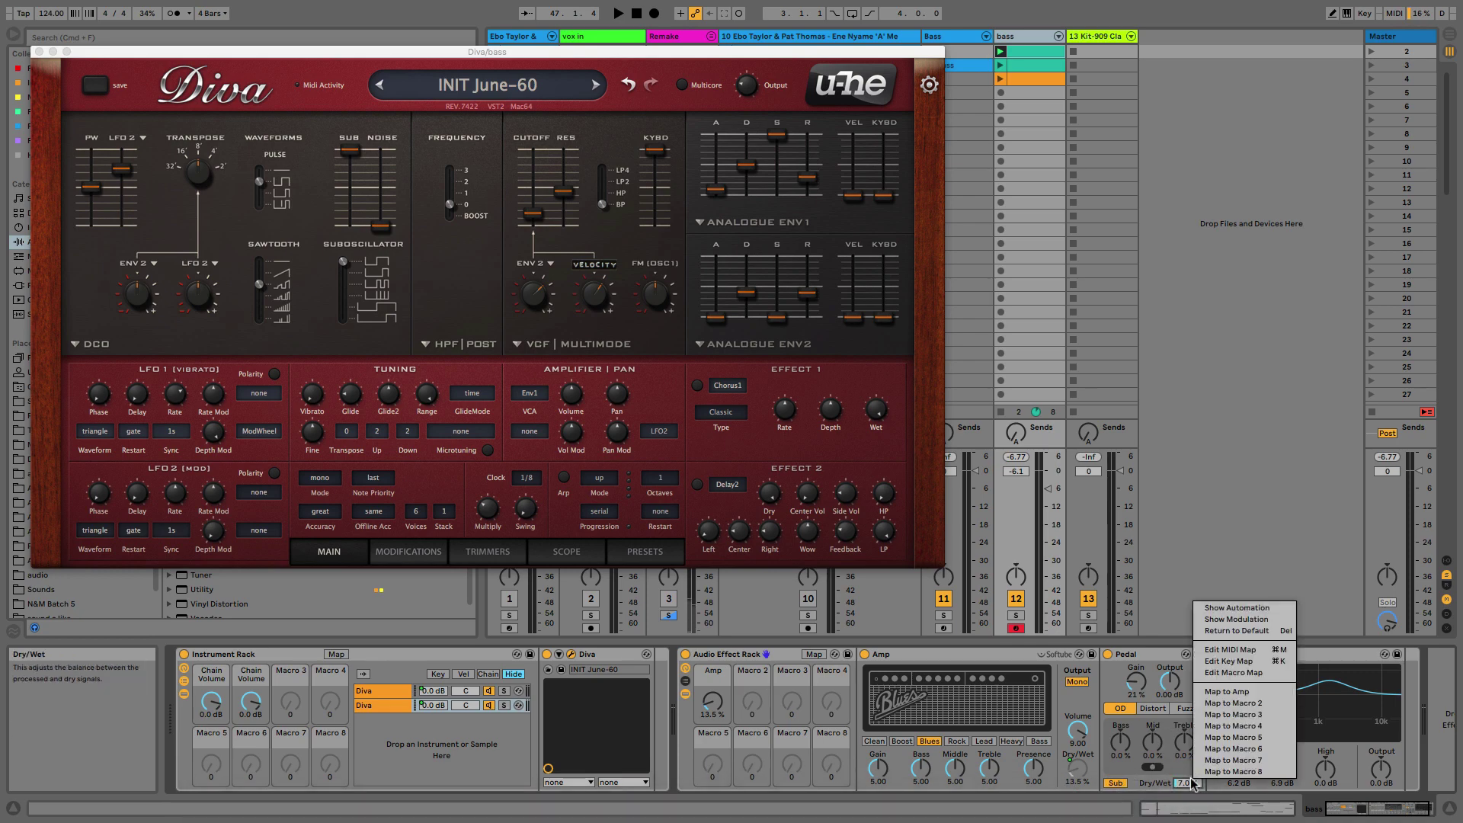
click(1232, 703)
key(super+r)
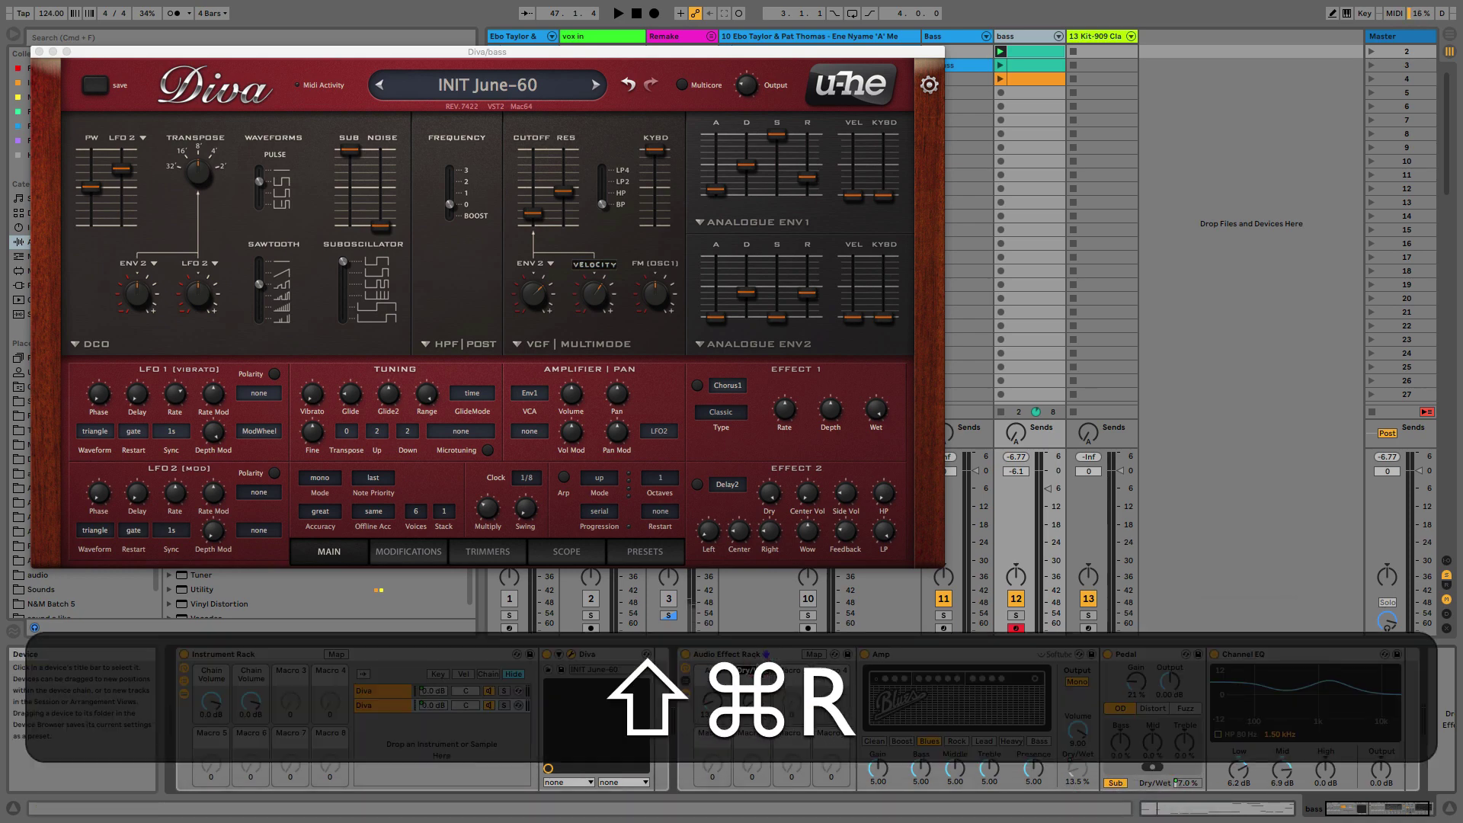
text(Pedal)
key(Return)
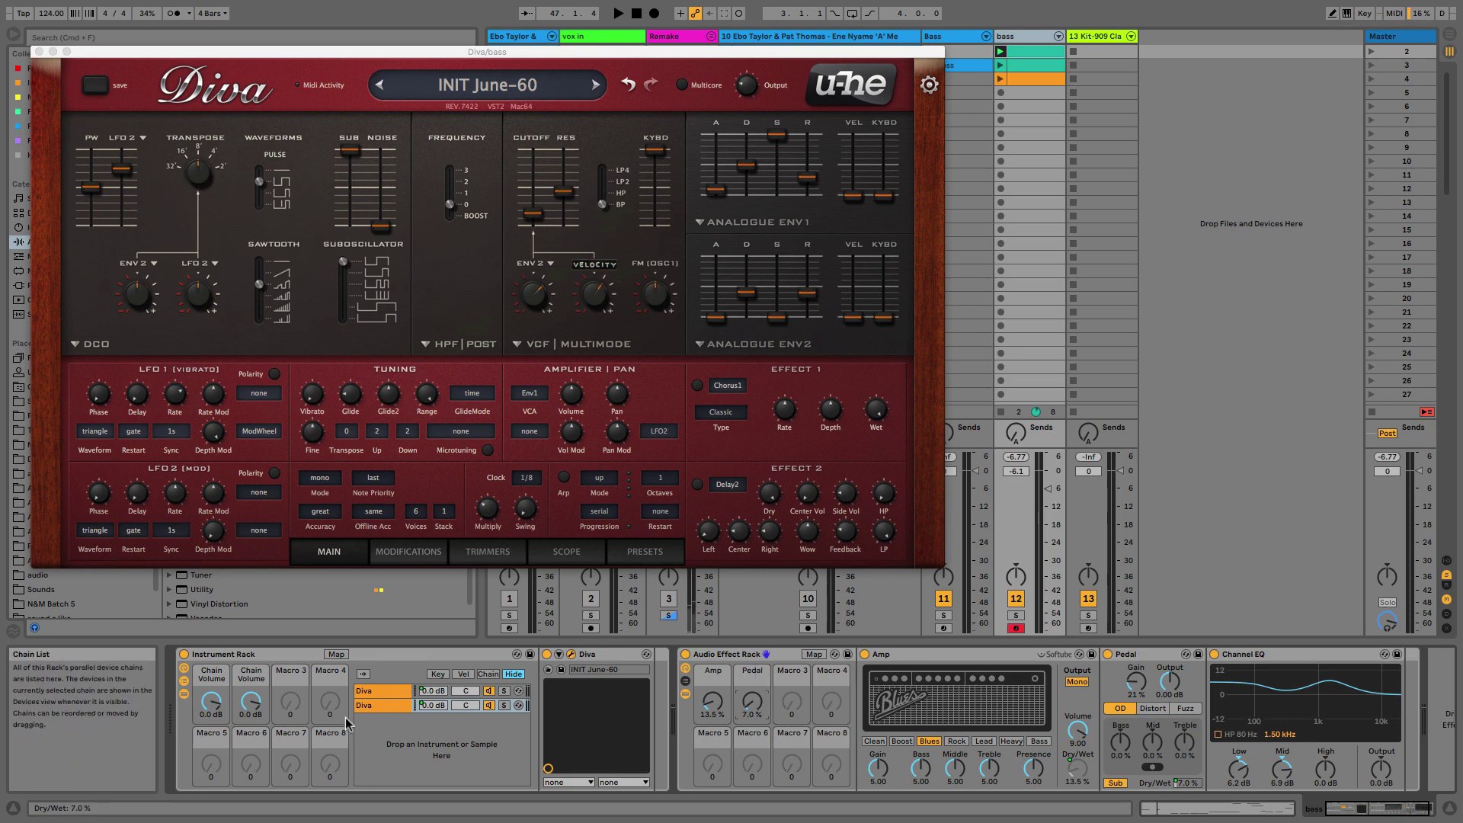
Step: Rename the instrument rack's first two macros LP and BP
click(212, 675)
key(shift+super+r)
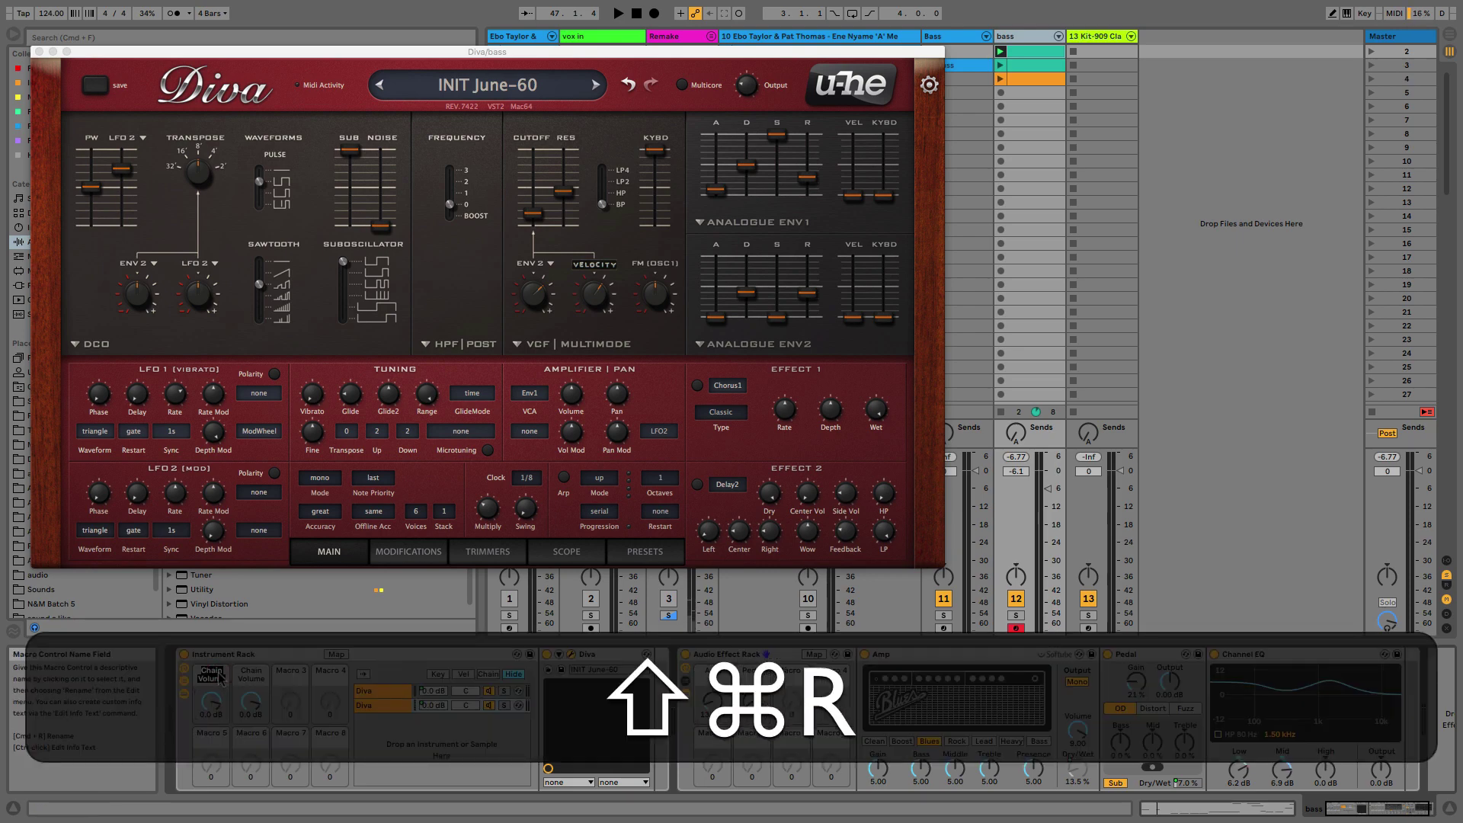
text(LP)
key(shift+Return)
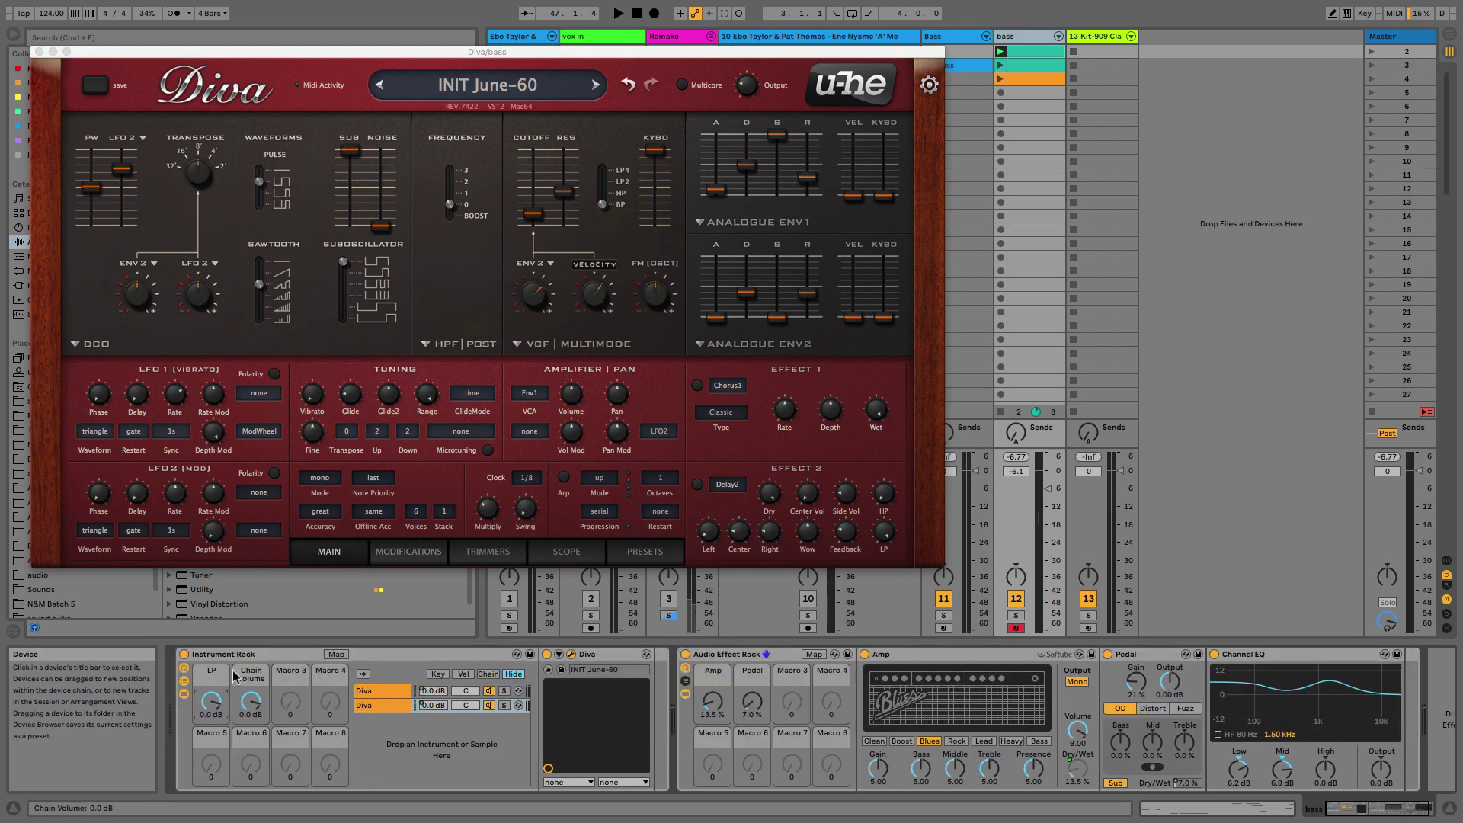
click(235, 676)
key(super+r)
text(BP)
key(shift+Return)
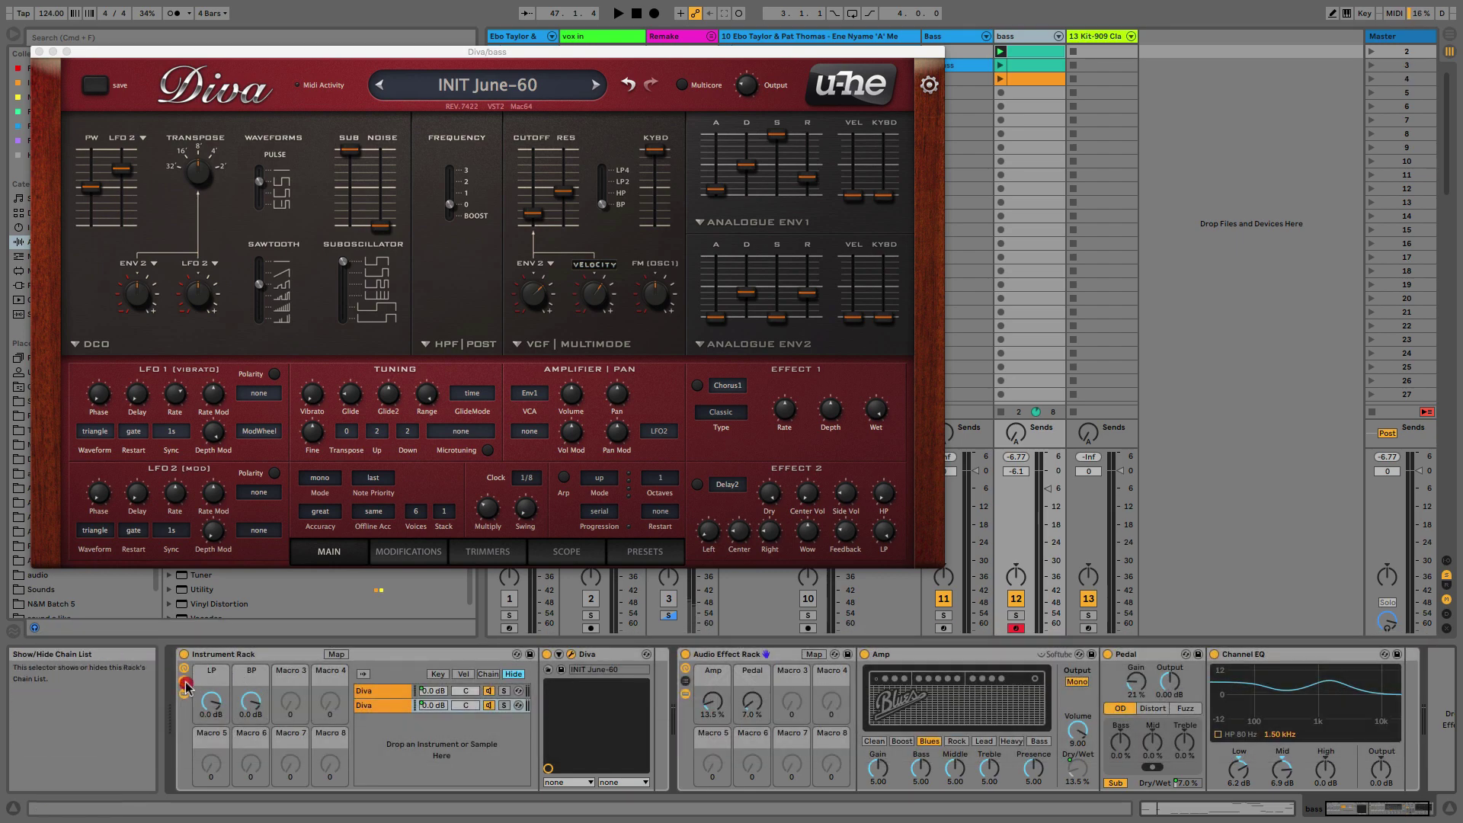
Step: Hide the rack's chain list and rename the Instrument Rack to Bass
click(212, 655)
key(super+r)
text(Bas)
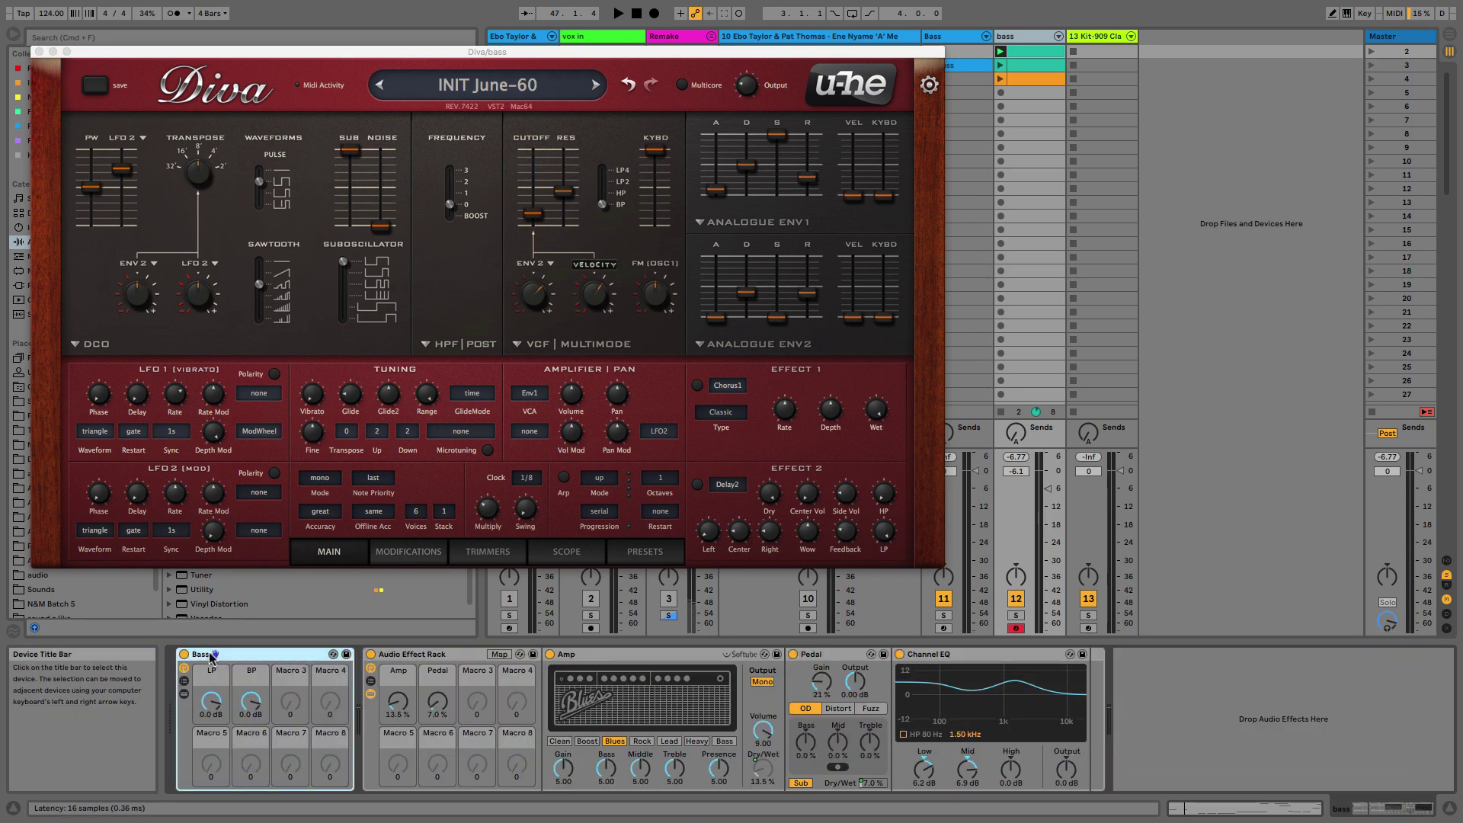
text(s)
key(Return)
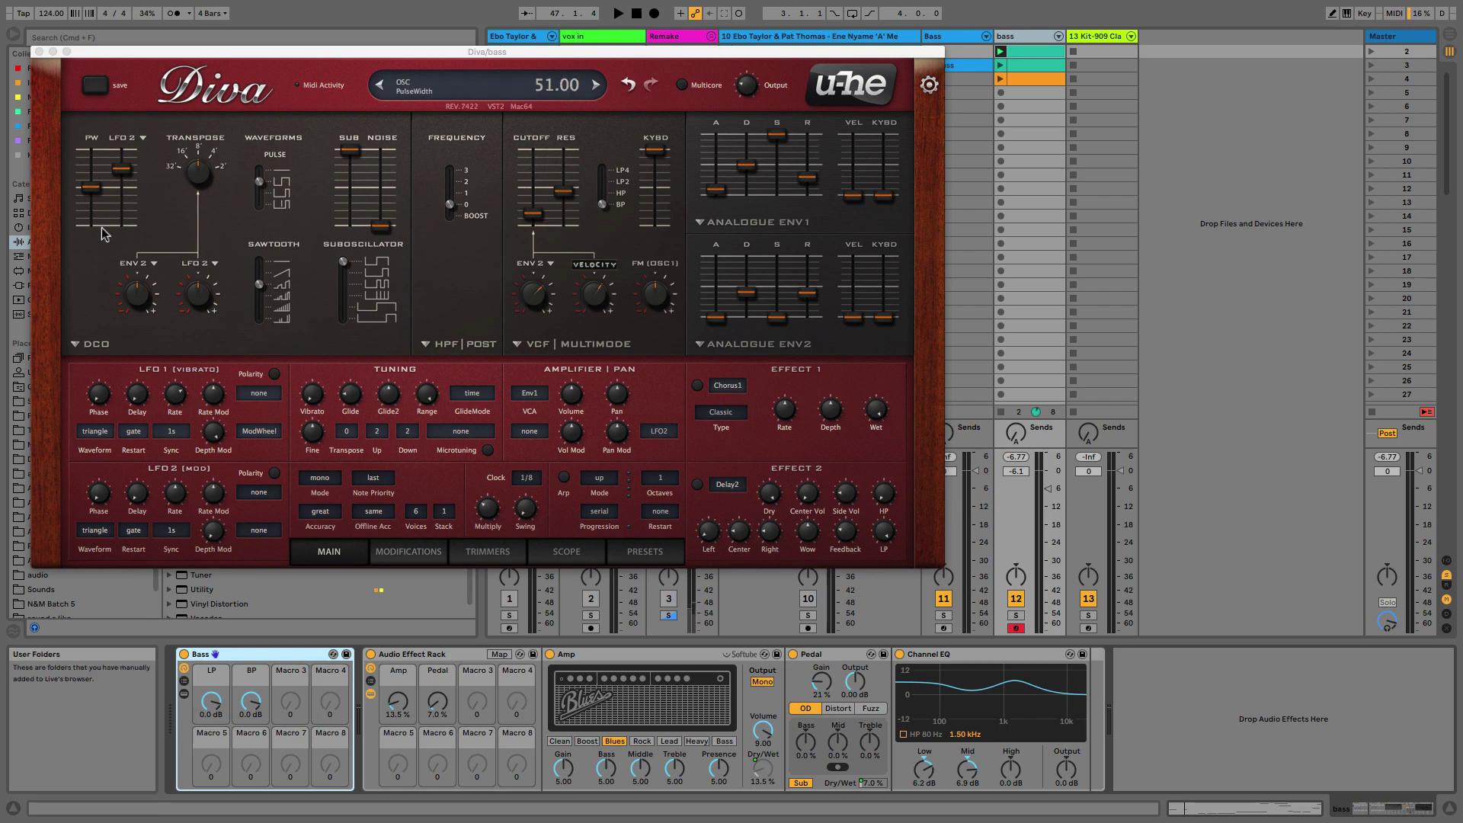
Step: Close the Diva plugin window and show track 13's Kit-909 Classic drum rack
click(39, 51)
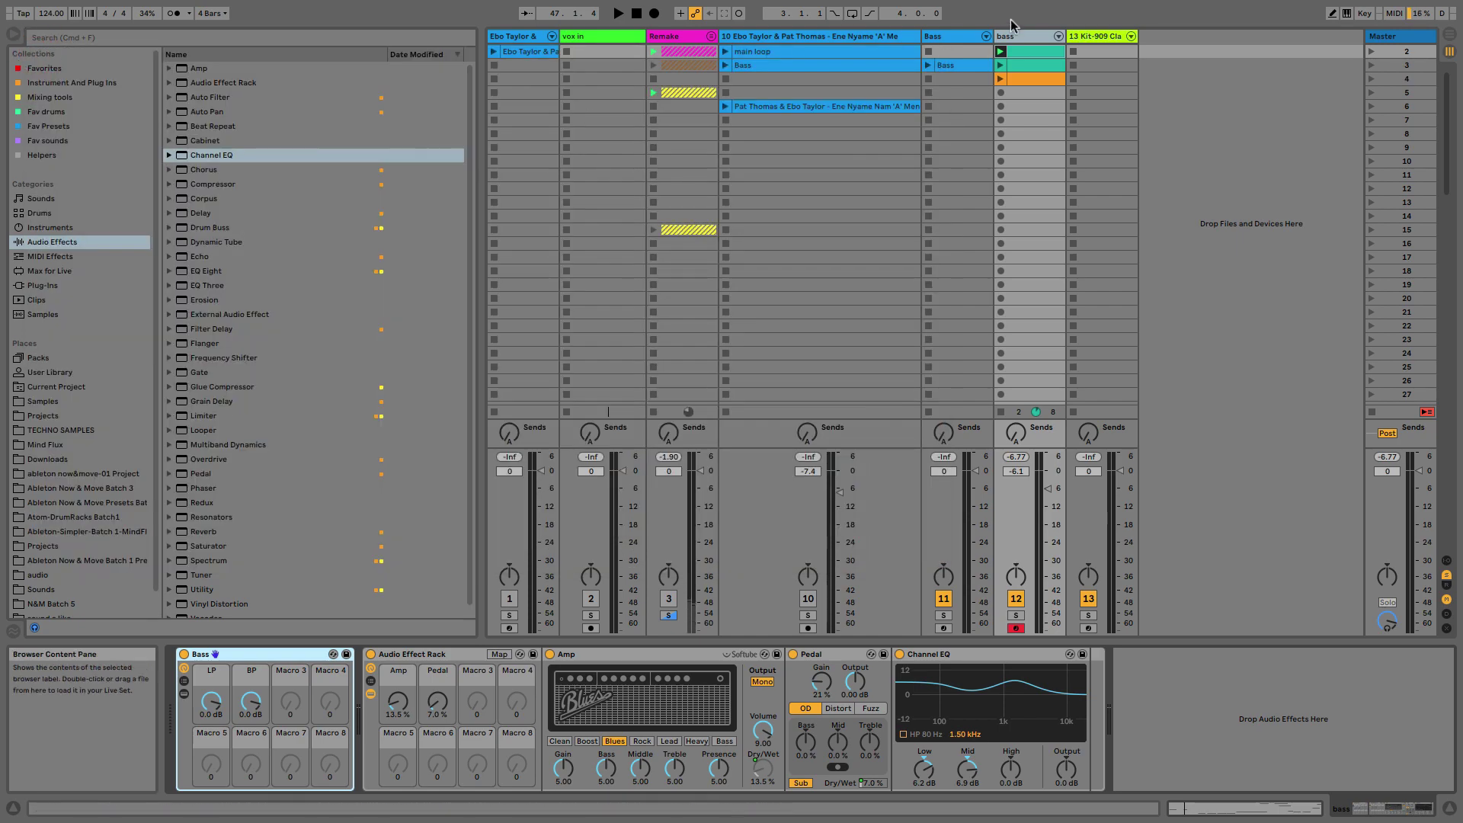
click(1085, 36)
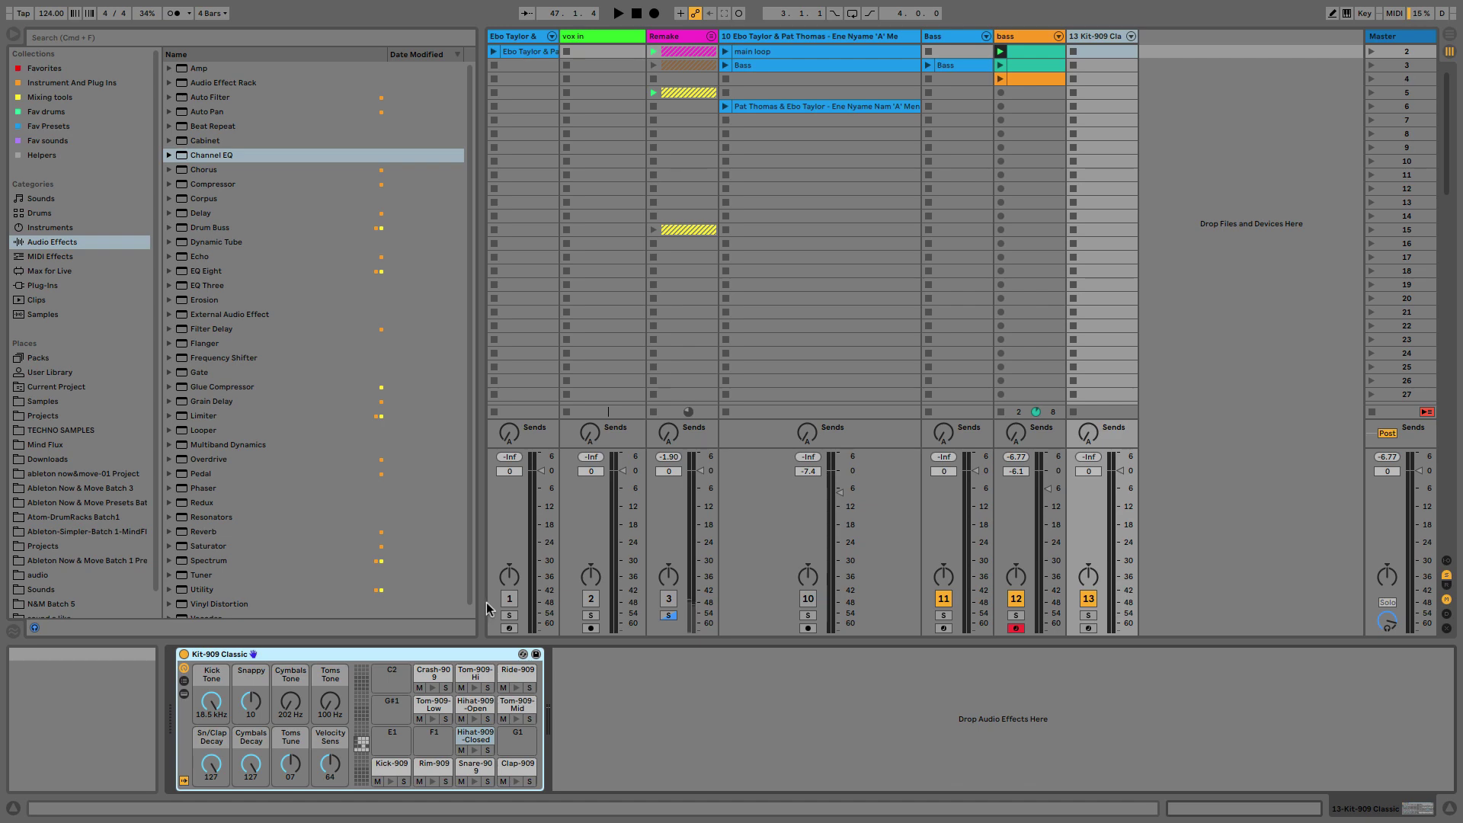
Step: Set the Kick-909 Simpler transpose to +2 st and copy that value to all sibling pads
click(392, 765)
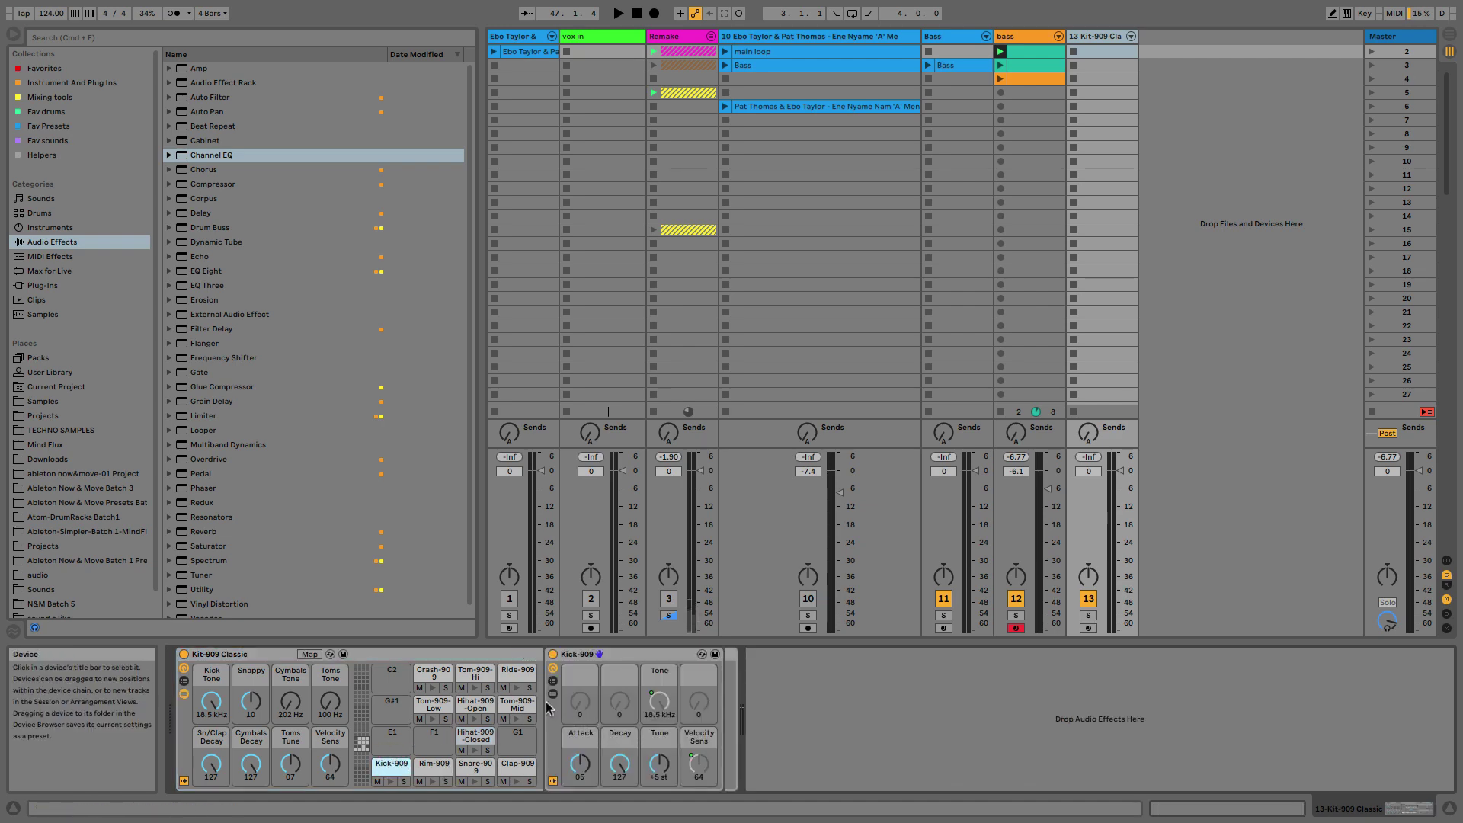
click(550, 695)
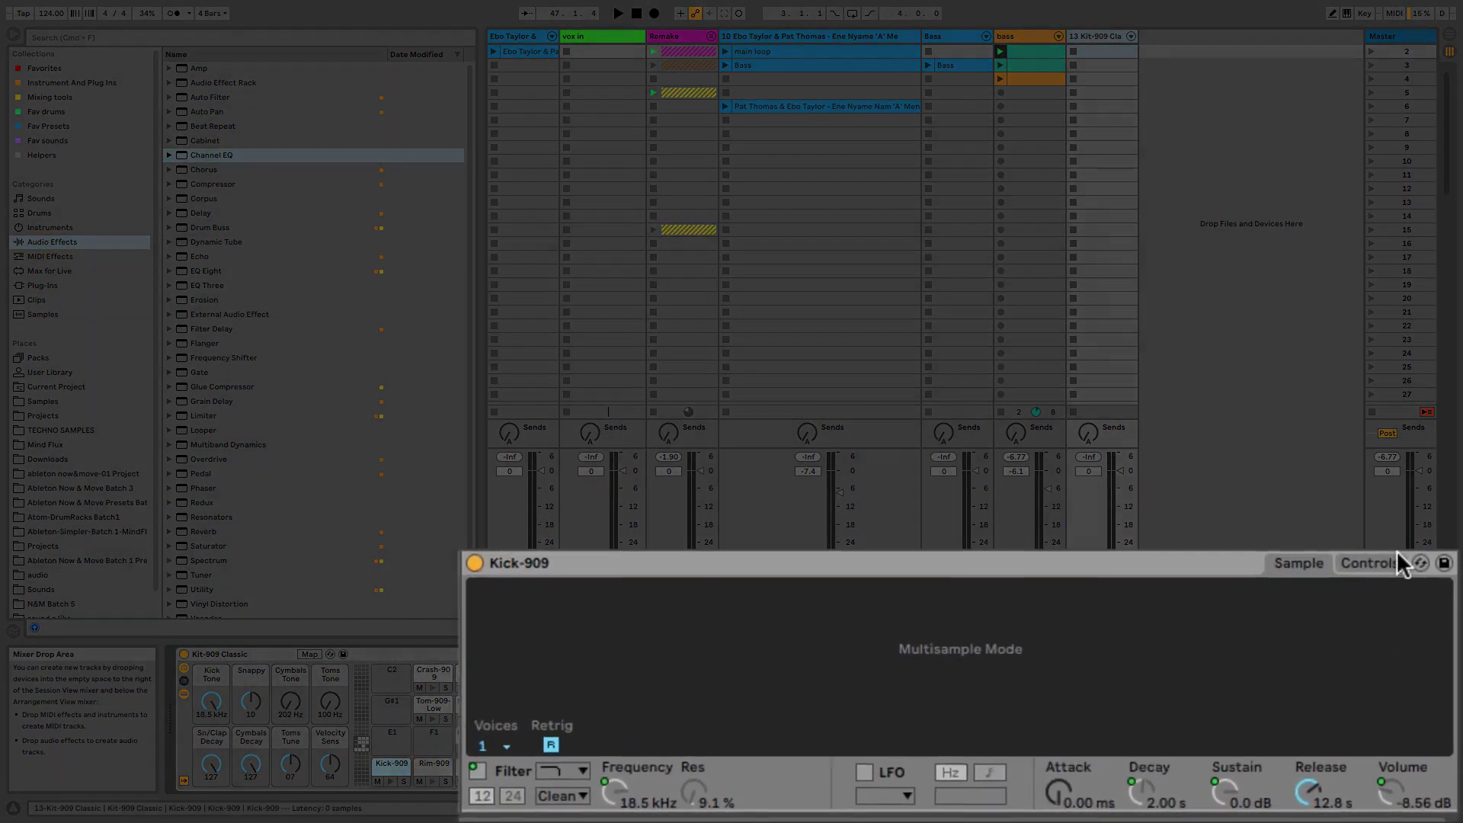
click(1272, 639)
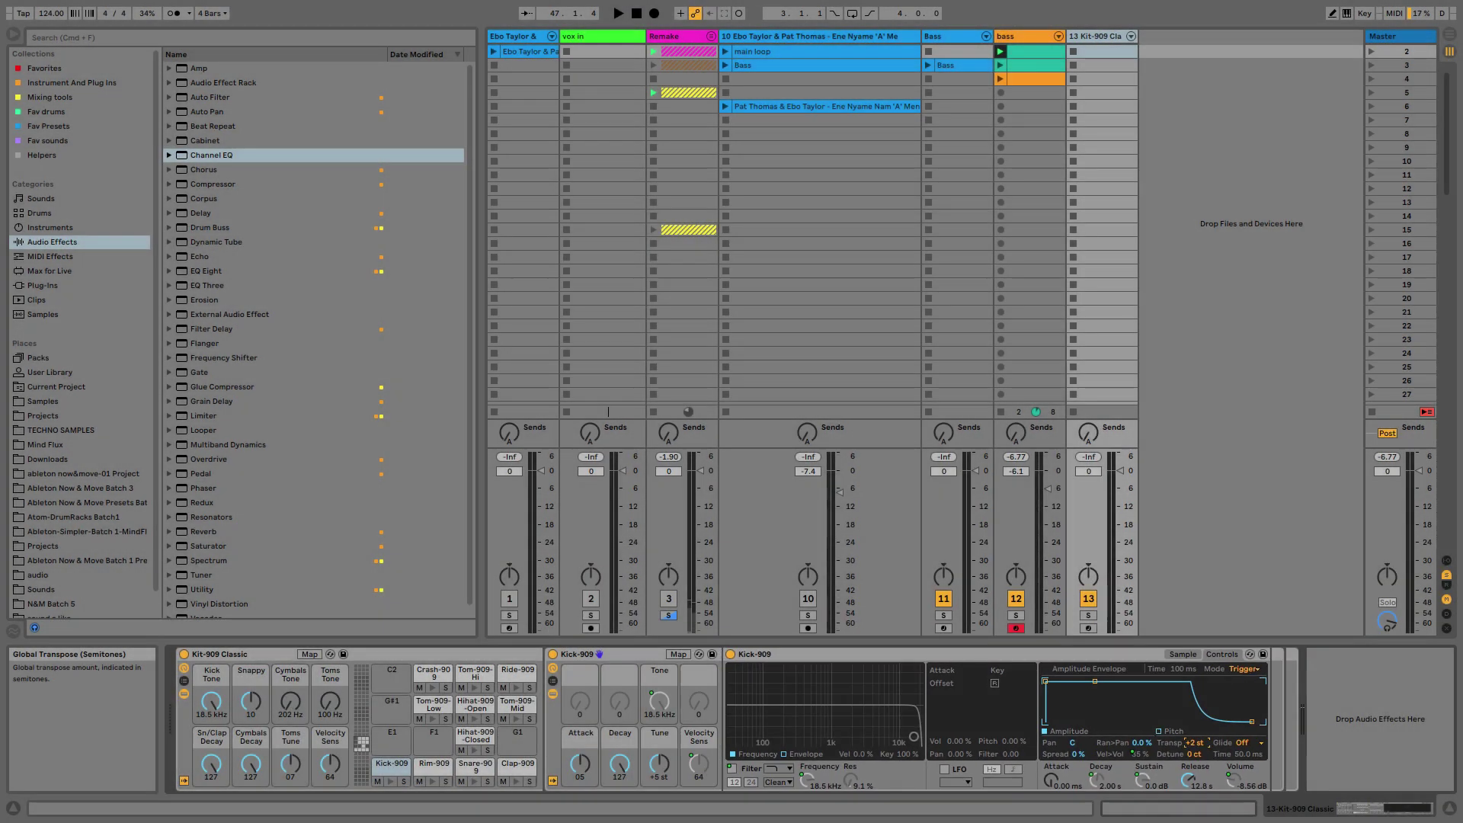
right_click(1190, 742)
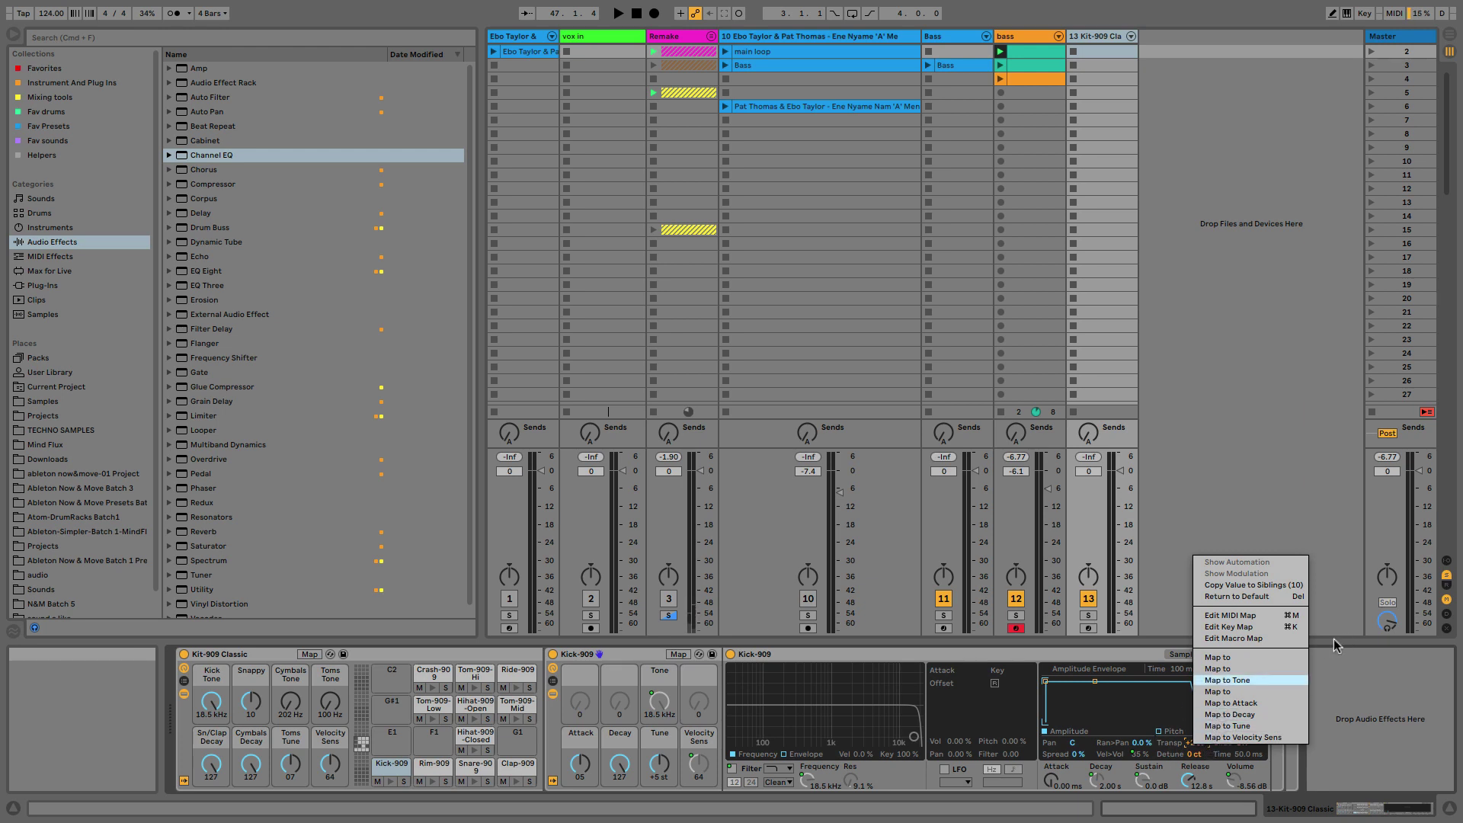
click(1285, 586)
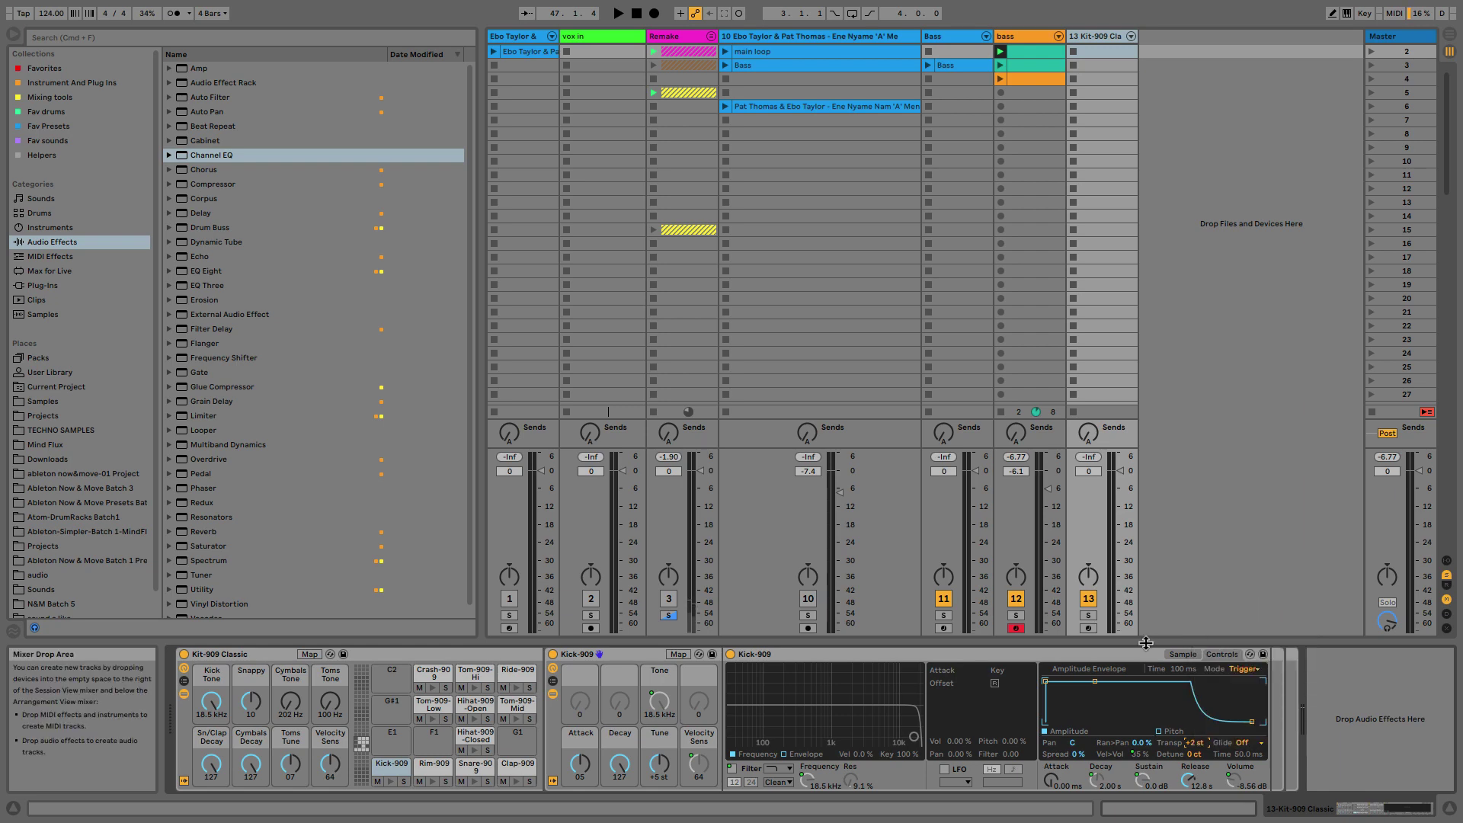
Step: Create a new clip on track 13 with a one-beat Kick-909 on every beat
double_click(1102, 50)
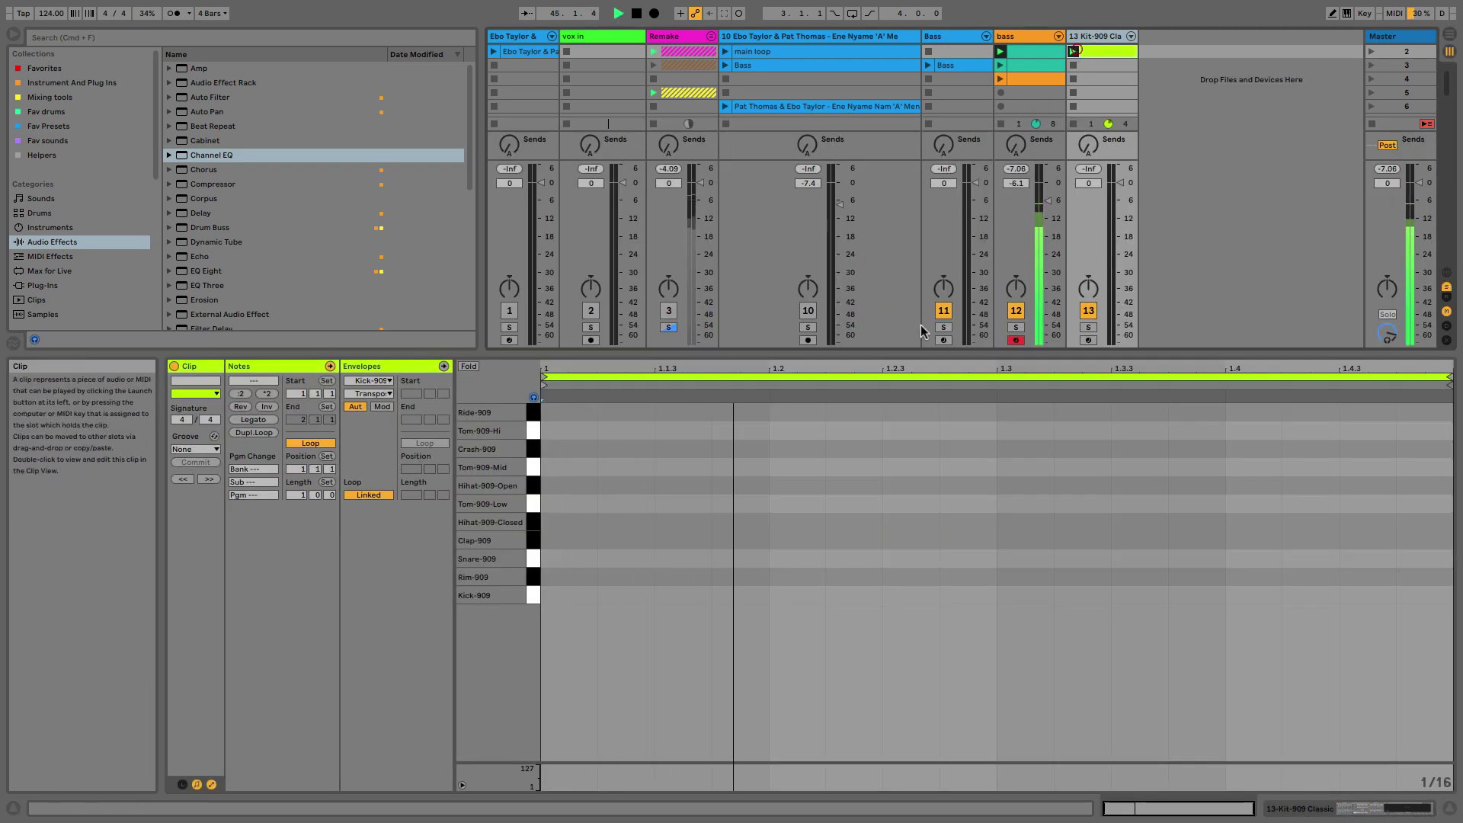
double_click(565, 596)
drag(593, 597, 764, 597)
key(super+d)
key(super+d)
key(super+d)
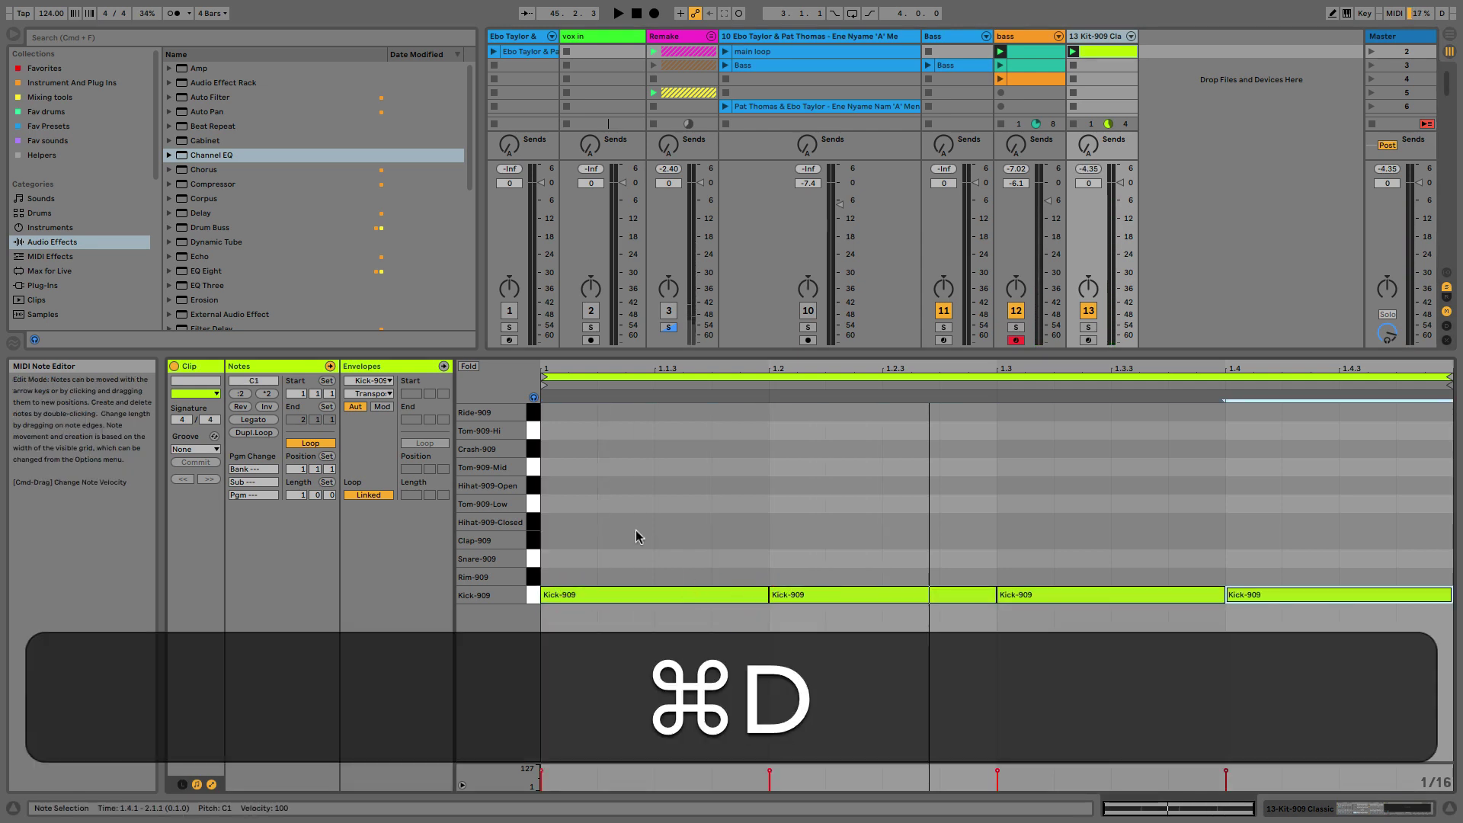
Step: Add open hi-hats on each off-beat starting at 1.1.3 and lower the decay from 127 to 113
double_click(664, 486)
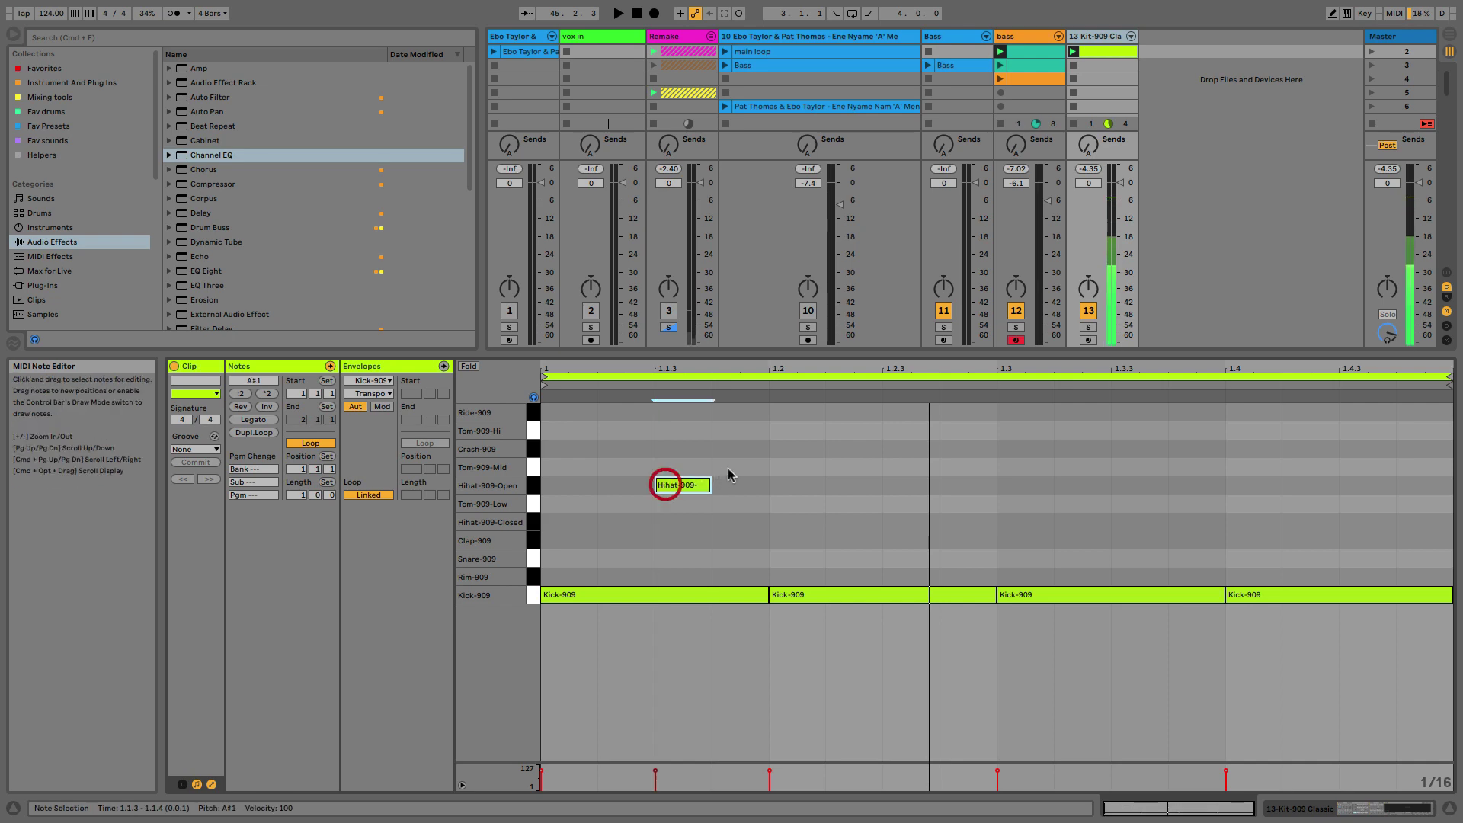
drag(761, 466, 545, 508)
key(super+d)
key(super+d)
key(super+d)
key(shift+Tab)
drag(615, 764, 615, 778)
click(475, 736)
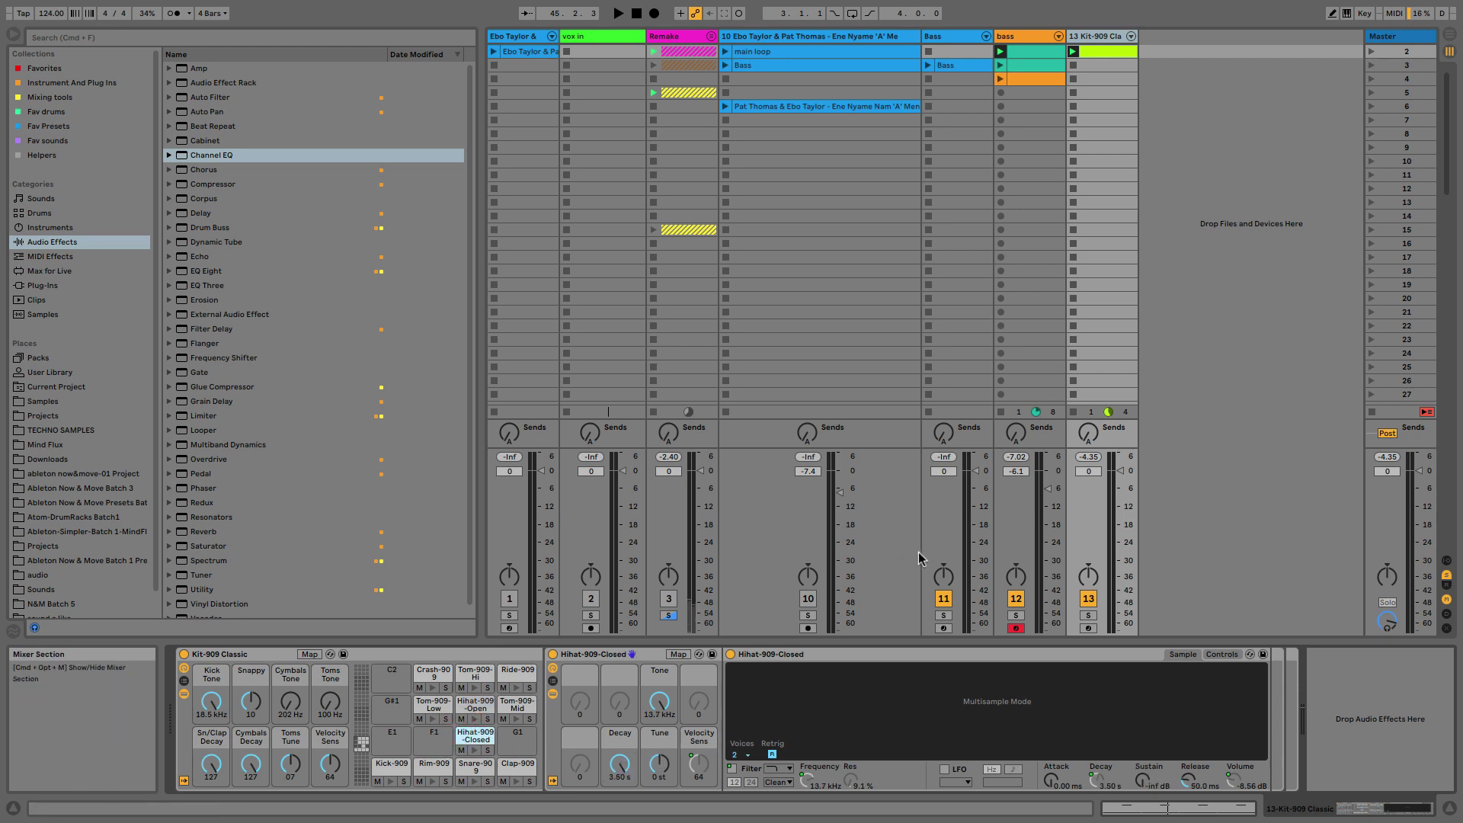
Step: Duplicate the drum clip into scene 2 and open the copy for editing
click(1110, 53)
key(super+d)
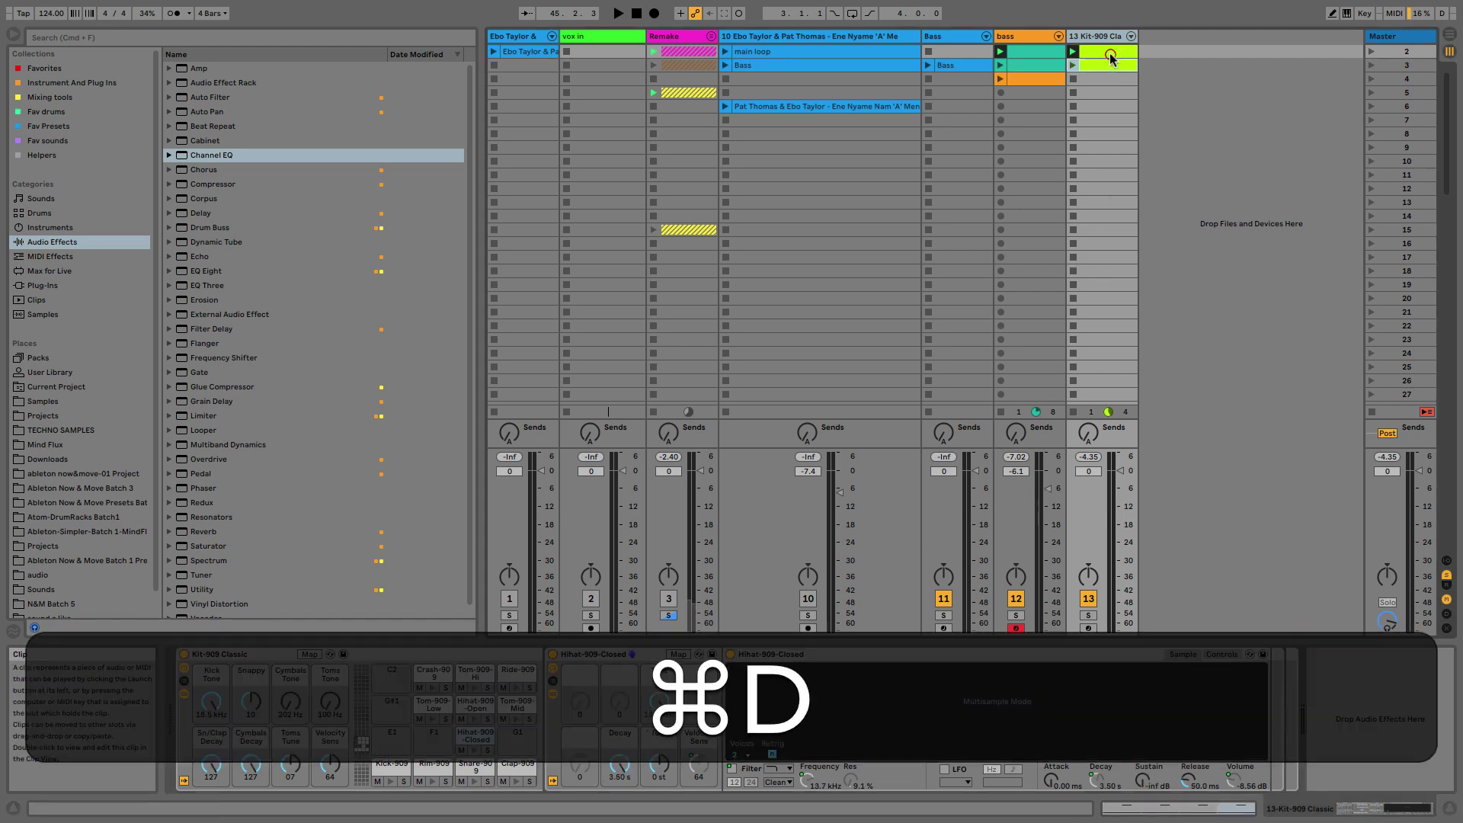
double_click(1086, 65)
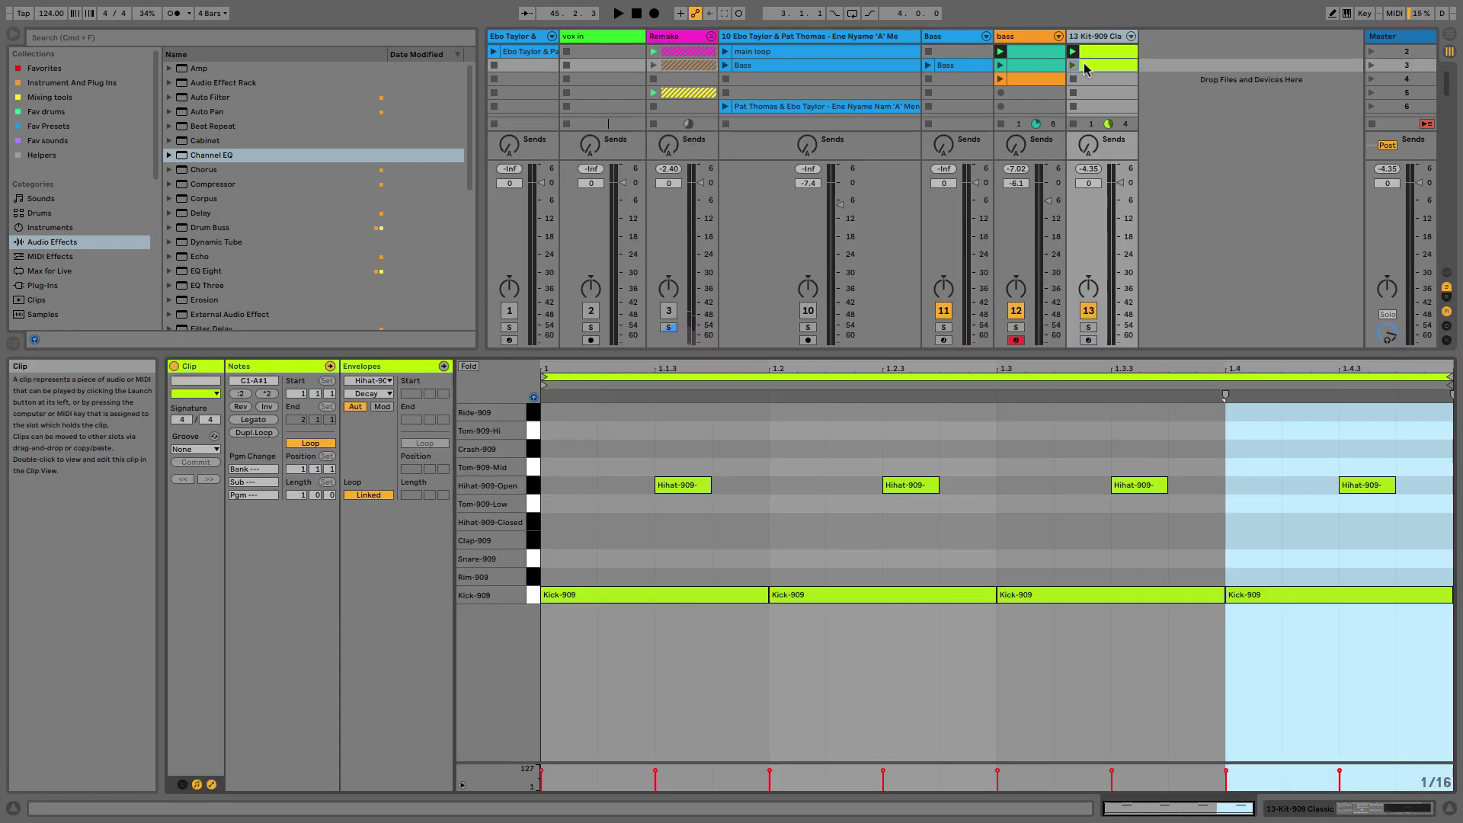
Step: Add closed hi-hats at 1.1.2 and 1.1.4, repeat them across the bar, and start playback
double_click(632, 523)
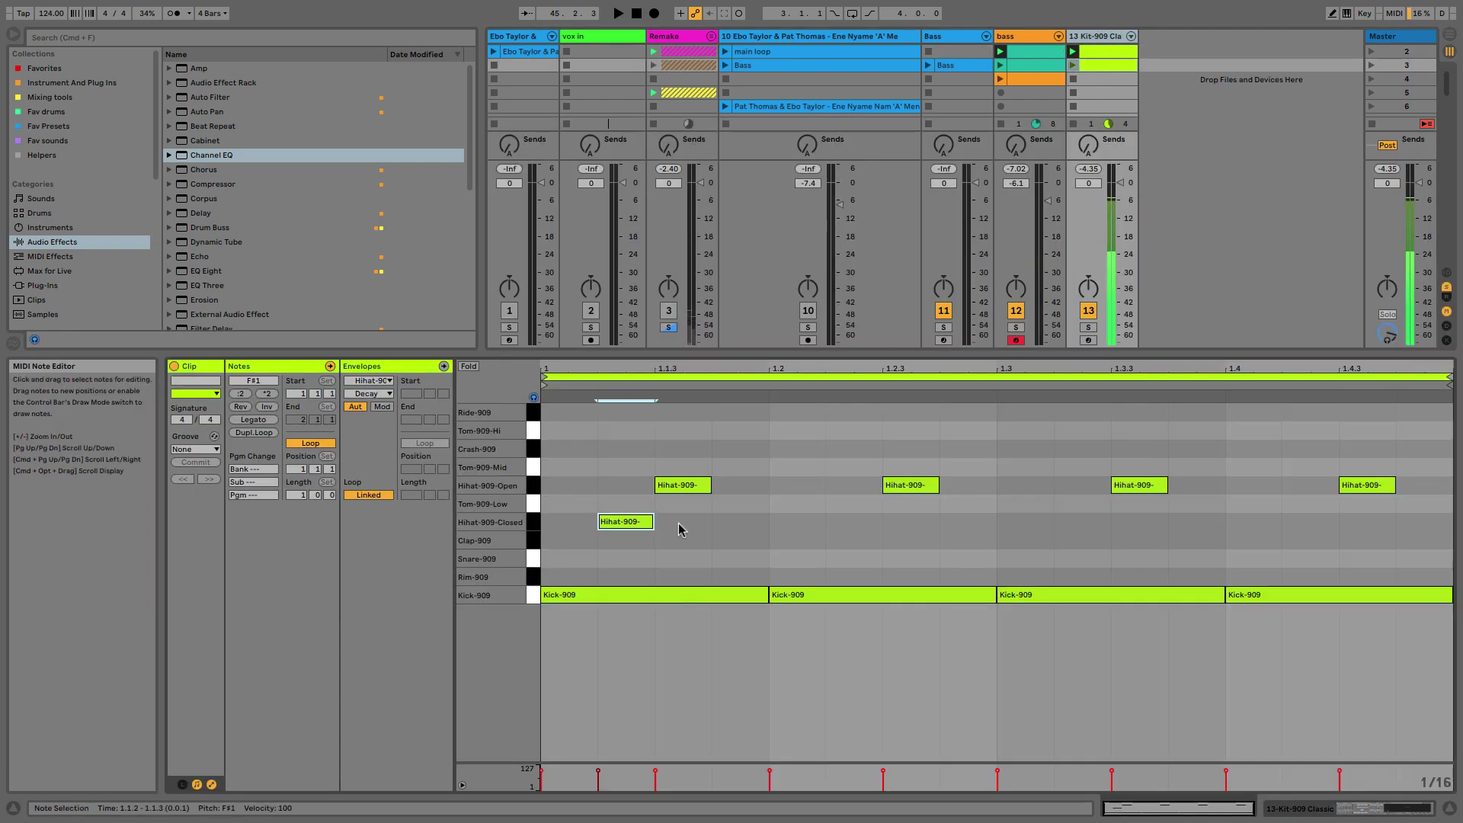
double_click(743, 522)
mouse_move(747, 510)
mouse_down()
mouse_move(621, 533)
mouse_move(776, 480)
mouse_up()
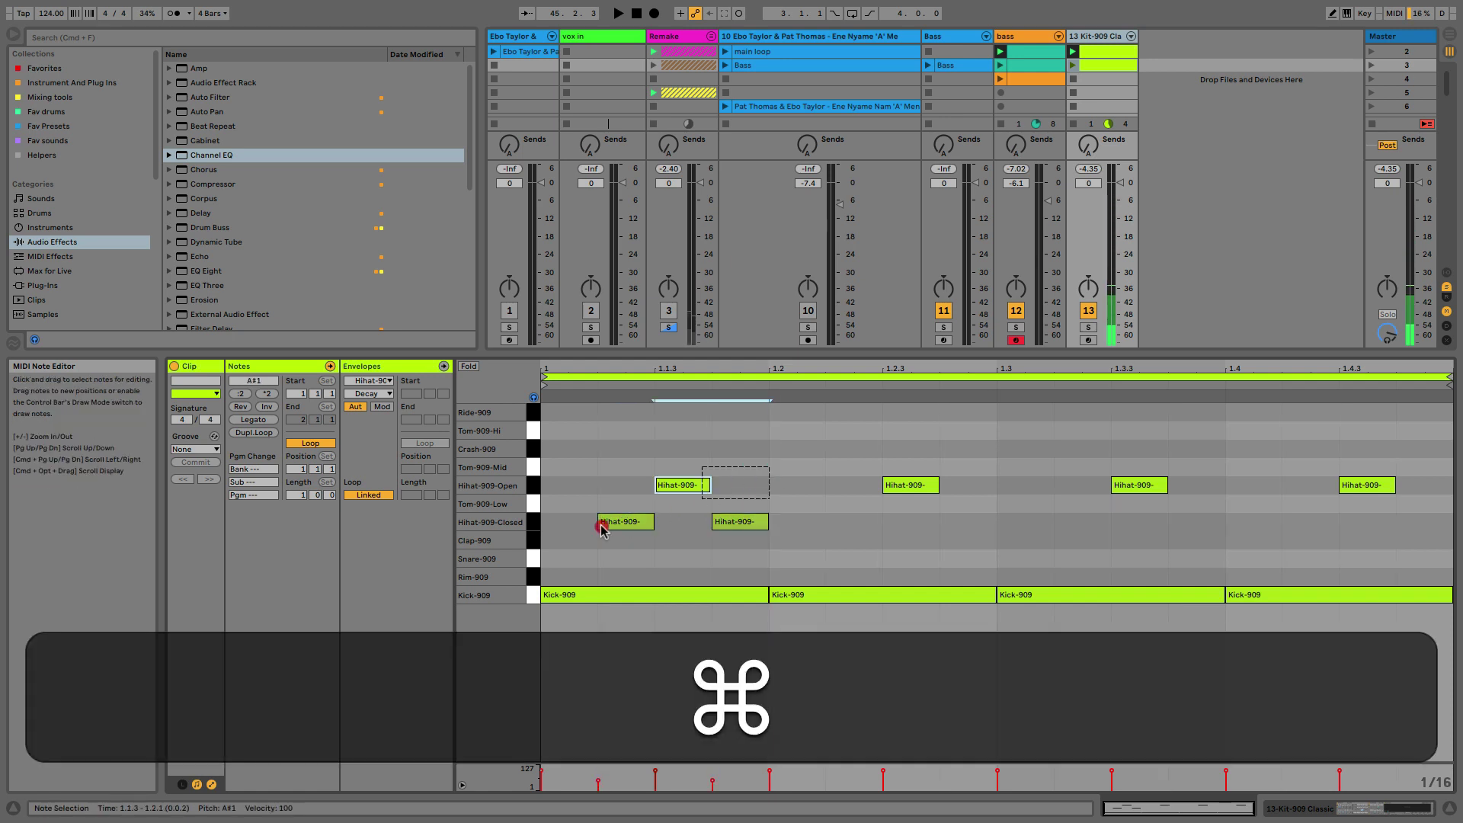
key(super+d)
key(super+d)
key(super+d)
key(super+space)
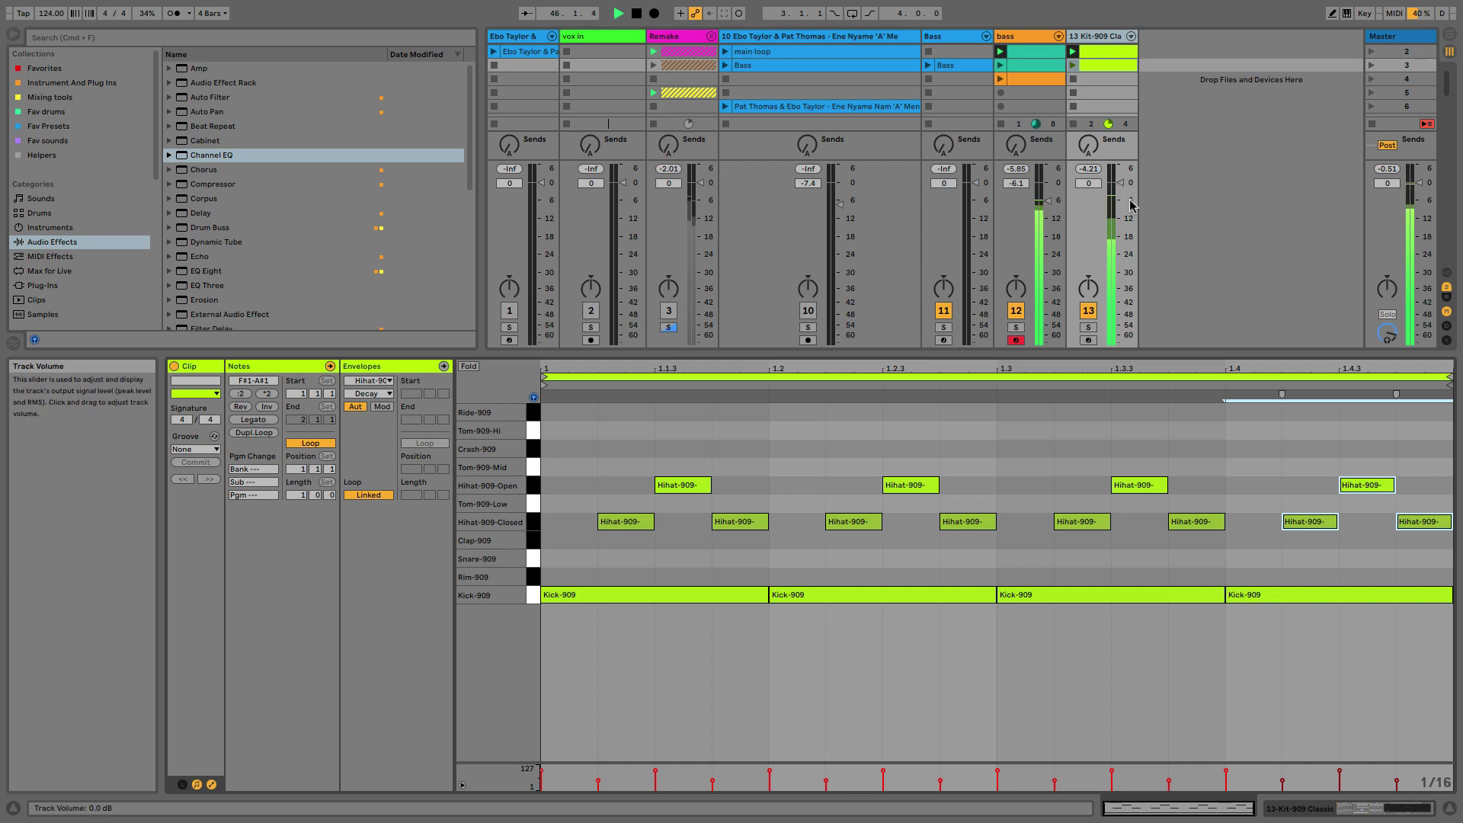
Step: Launch the scene 2 Kit-909 clip with the closed hi-hats on track 13
click(1073, 66)
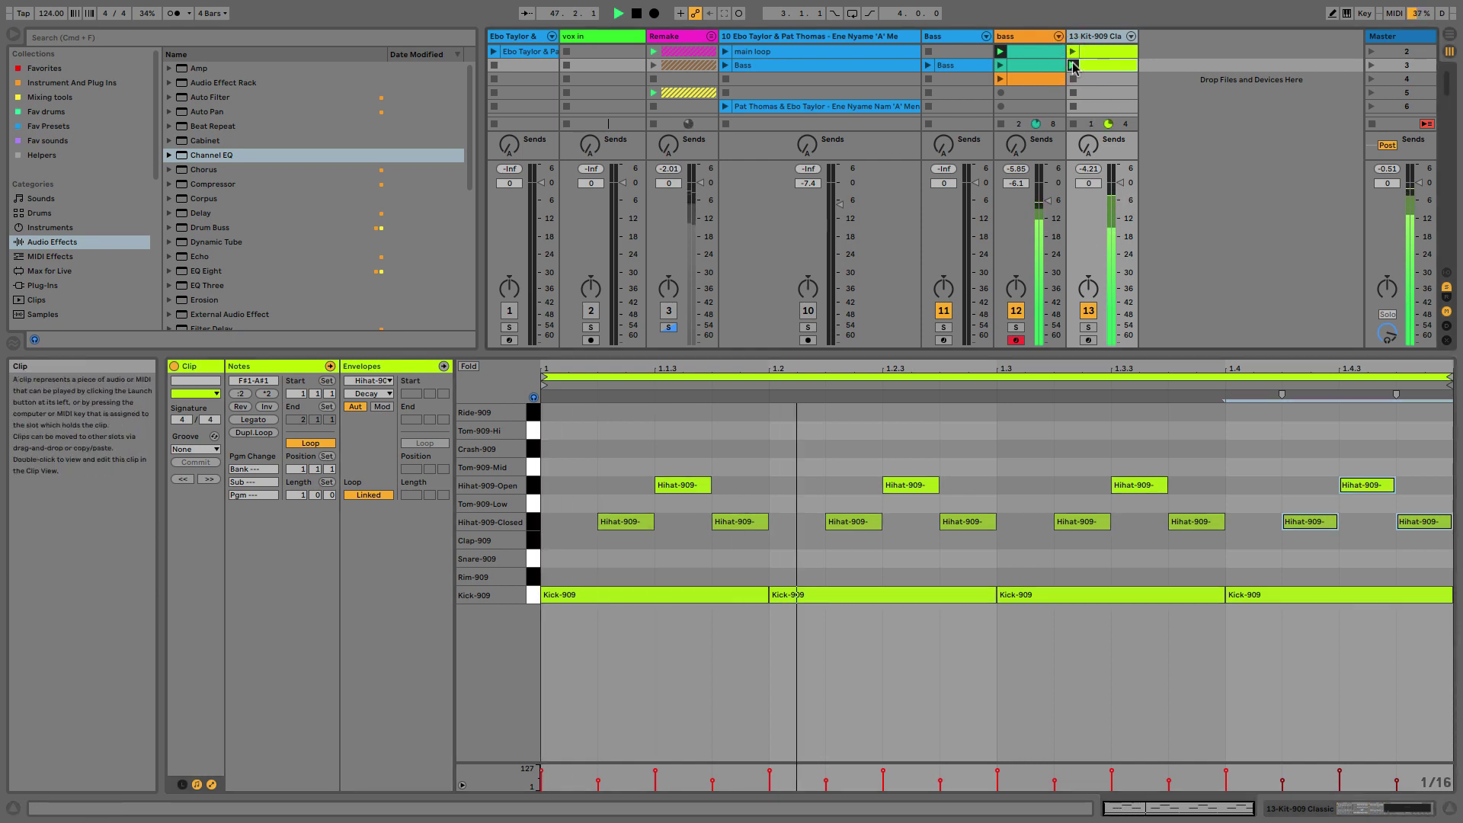